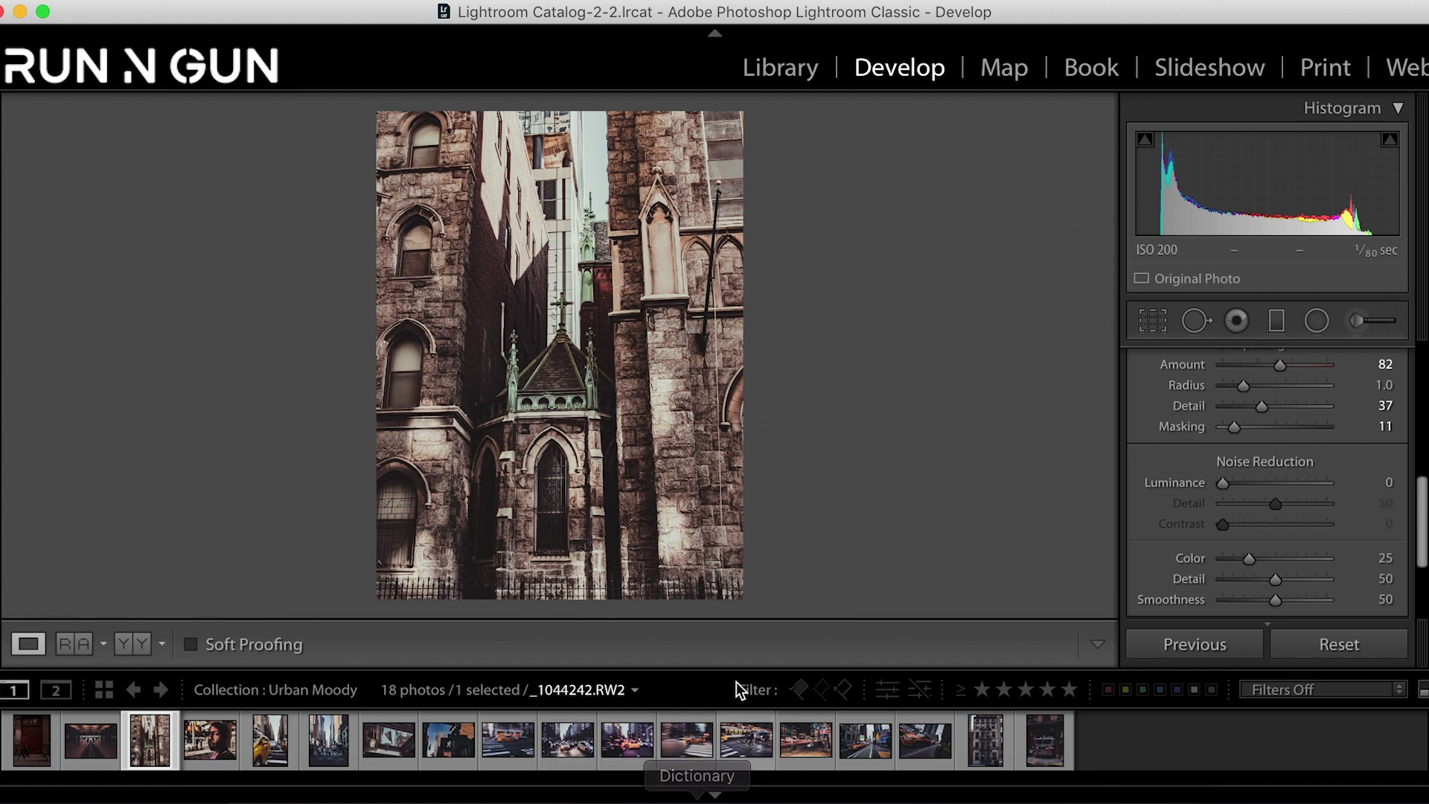
Step: Zoom in and out on the church photo, then browse graded street photos including the wheelie bike shot
click(534, 280)
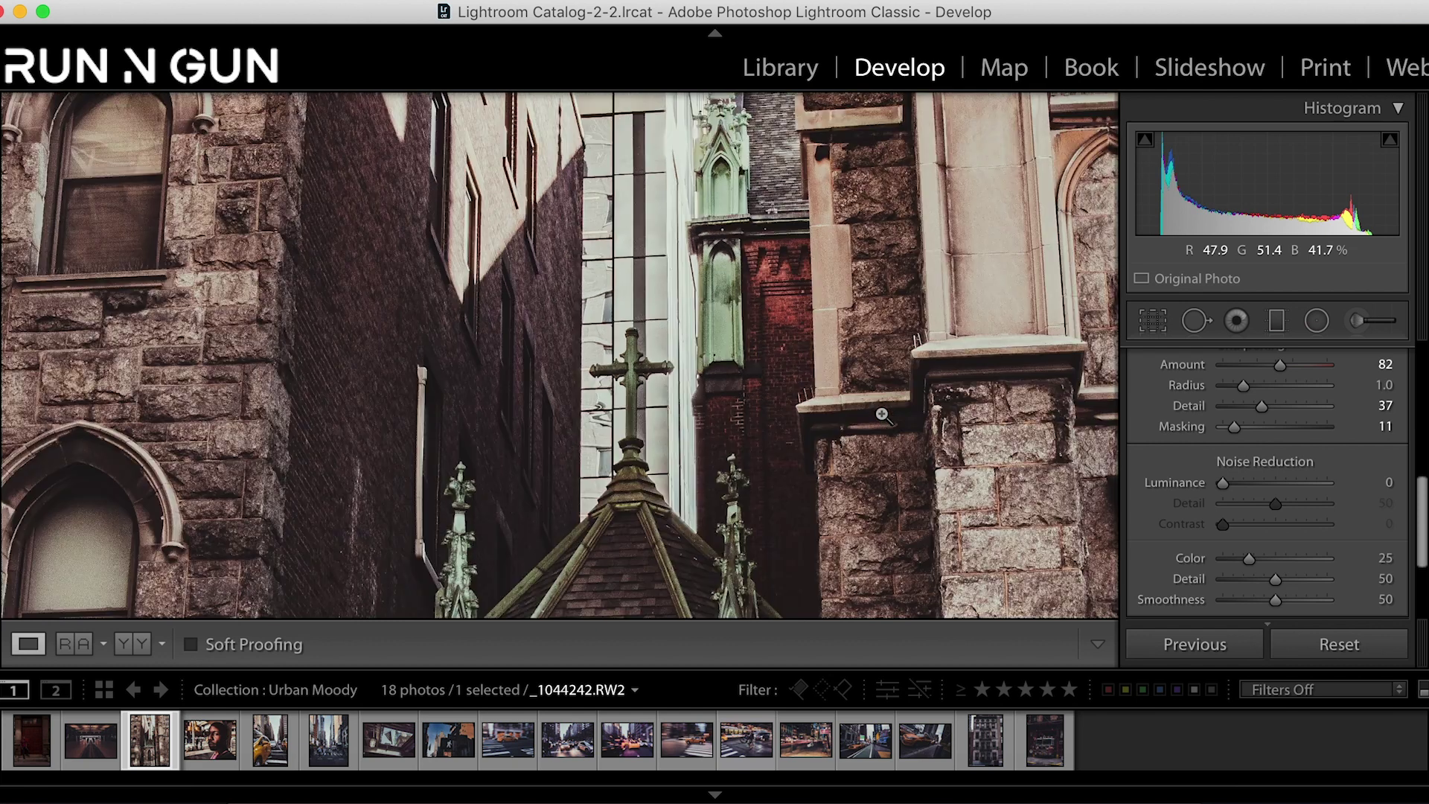
click(882, 415)
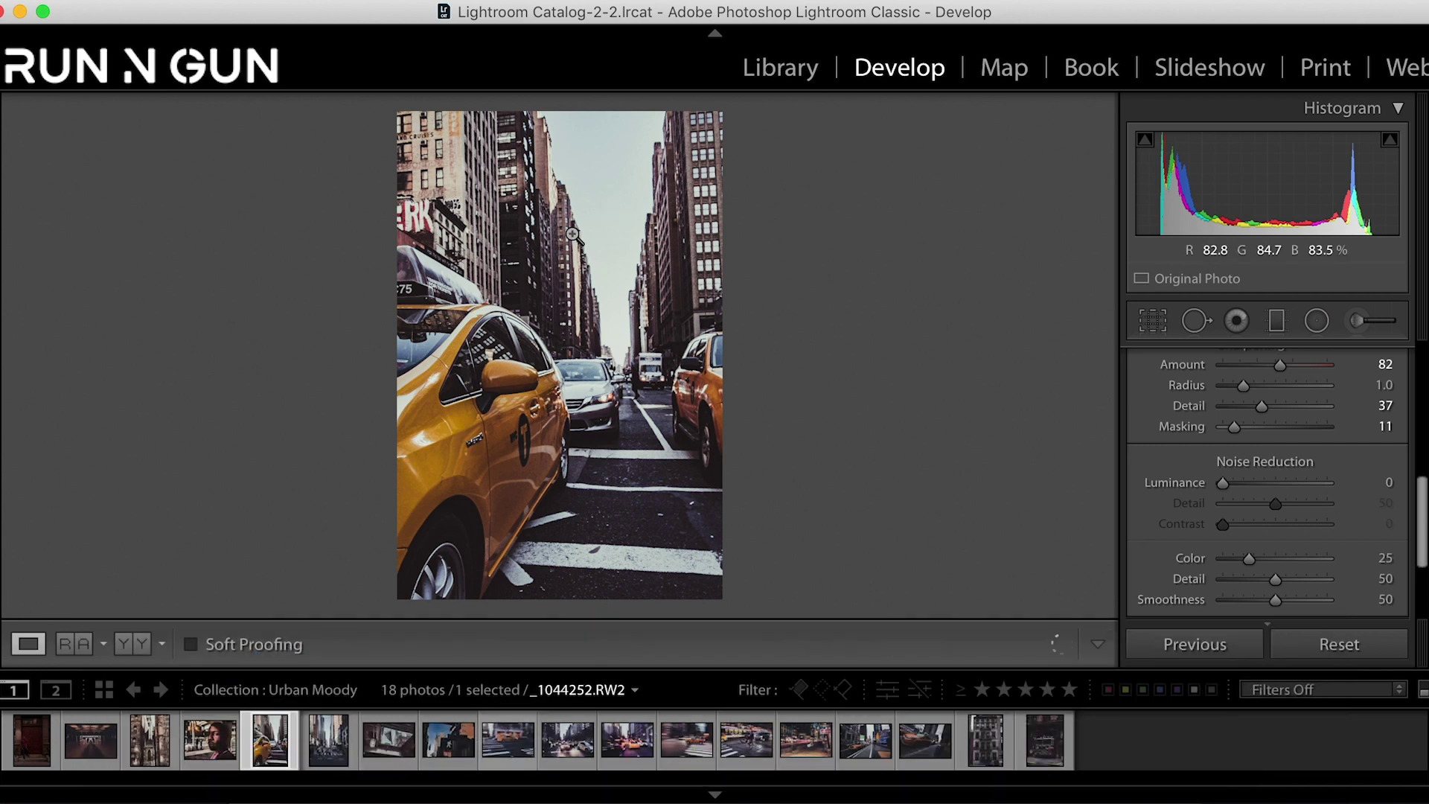
click(461, 748)
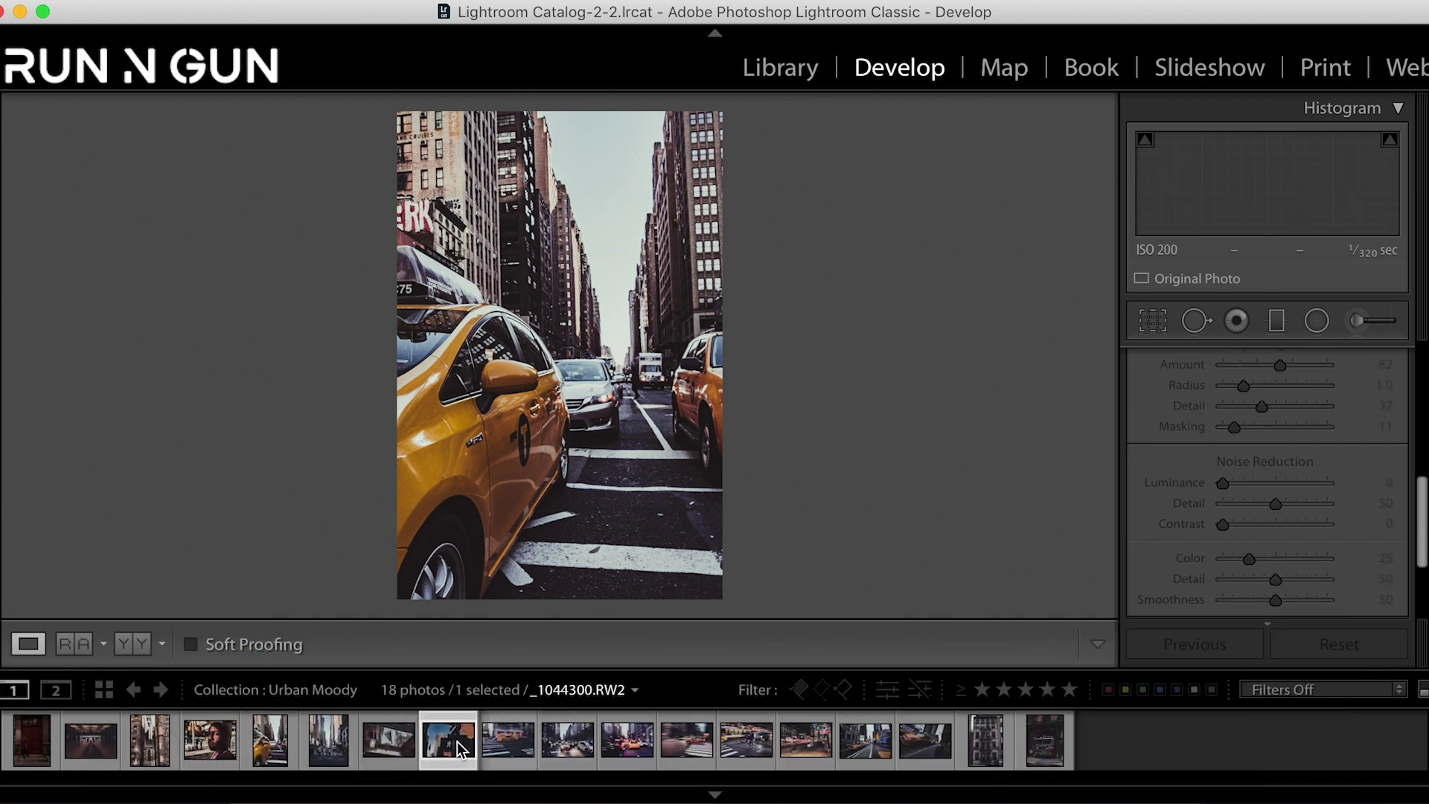
click(747, 740)
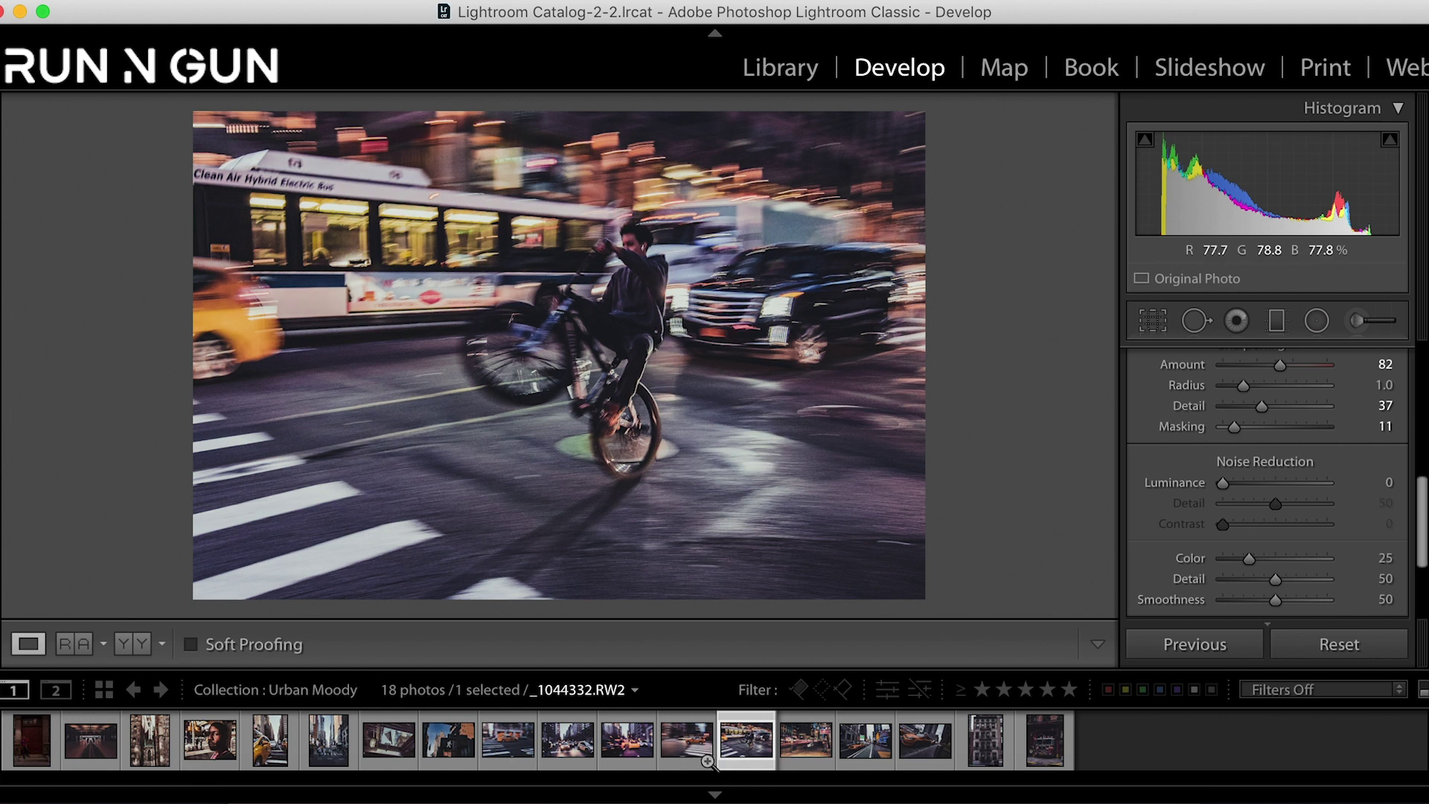
click(694, 747)
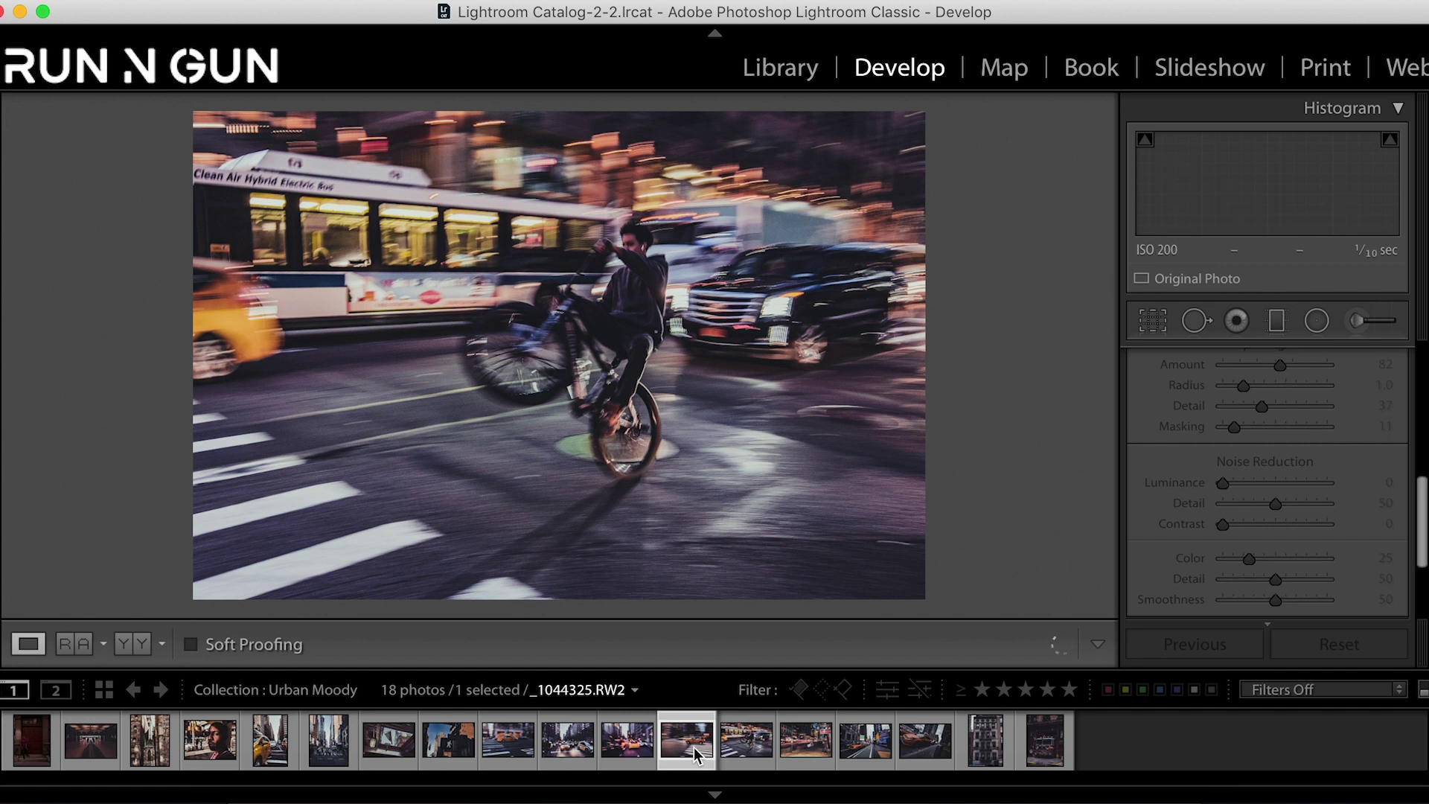
Step: Preview the blurred taxi, LIQUOR night street and close-up portrait grades, then show the Basic panel
click(815, 745)
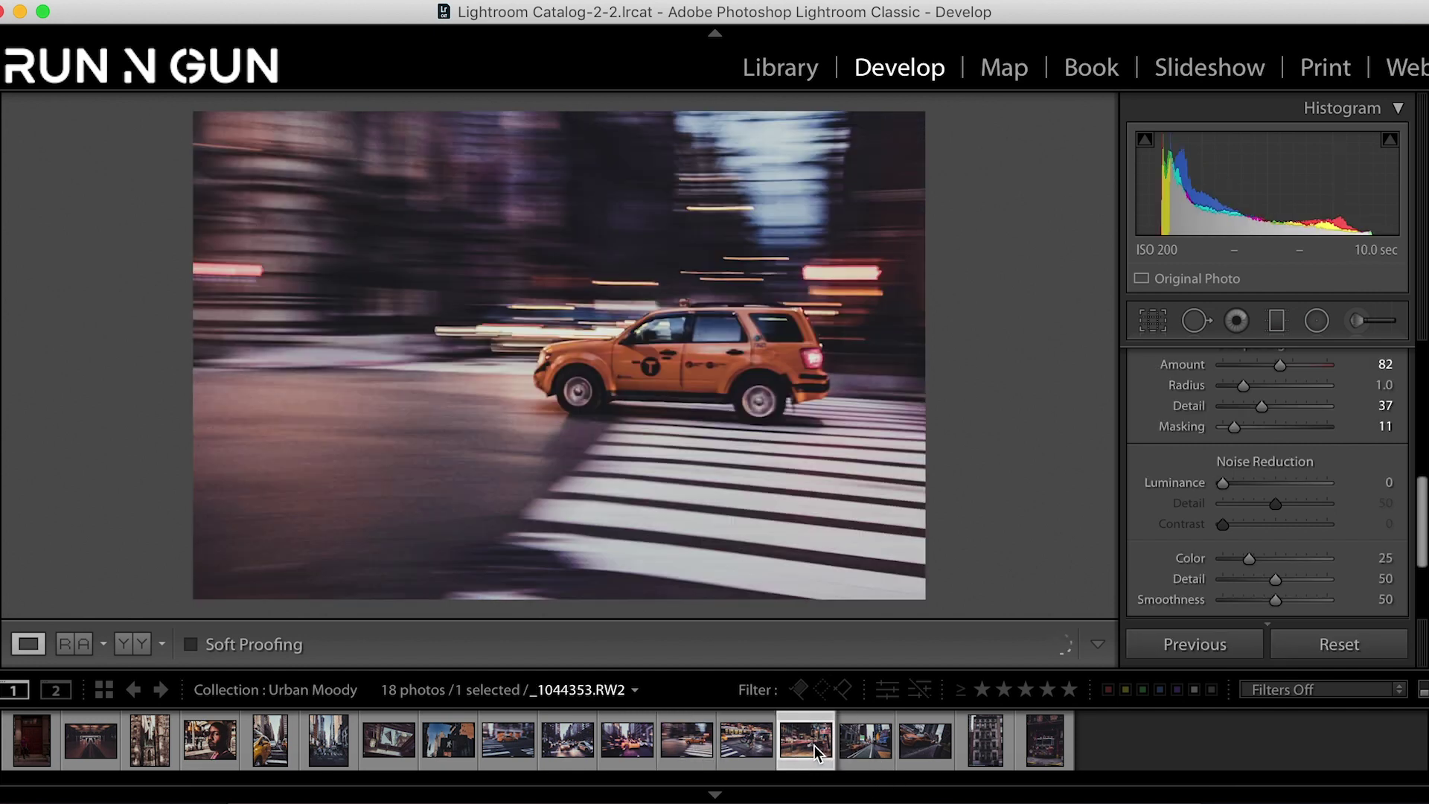
click(863, 745)
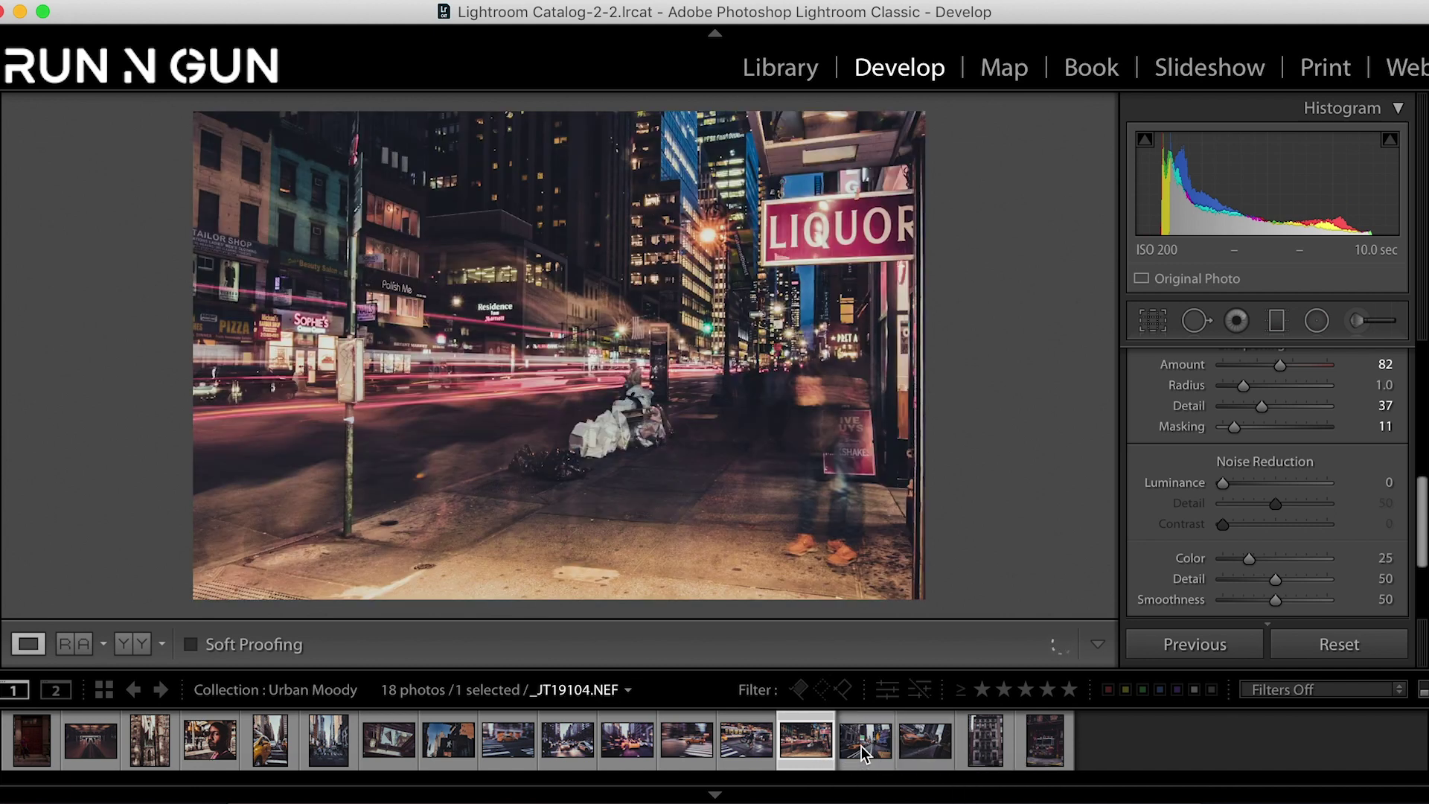
click(860, 746)
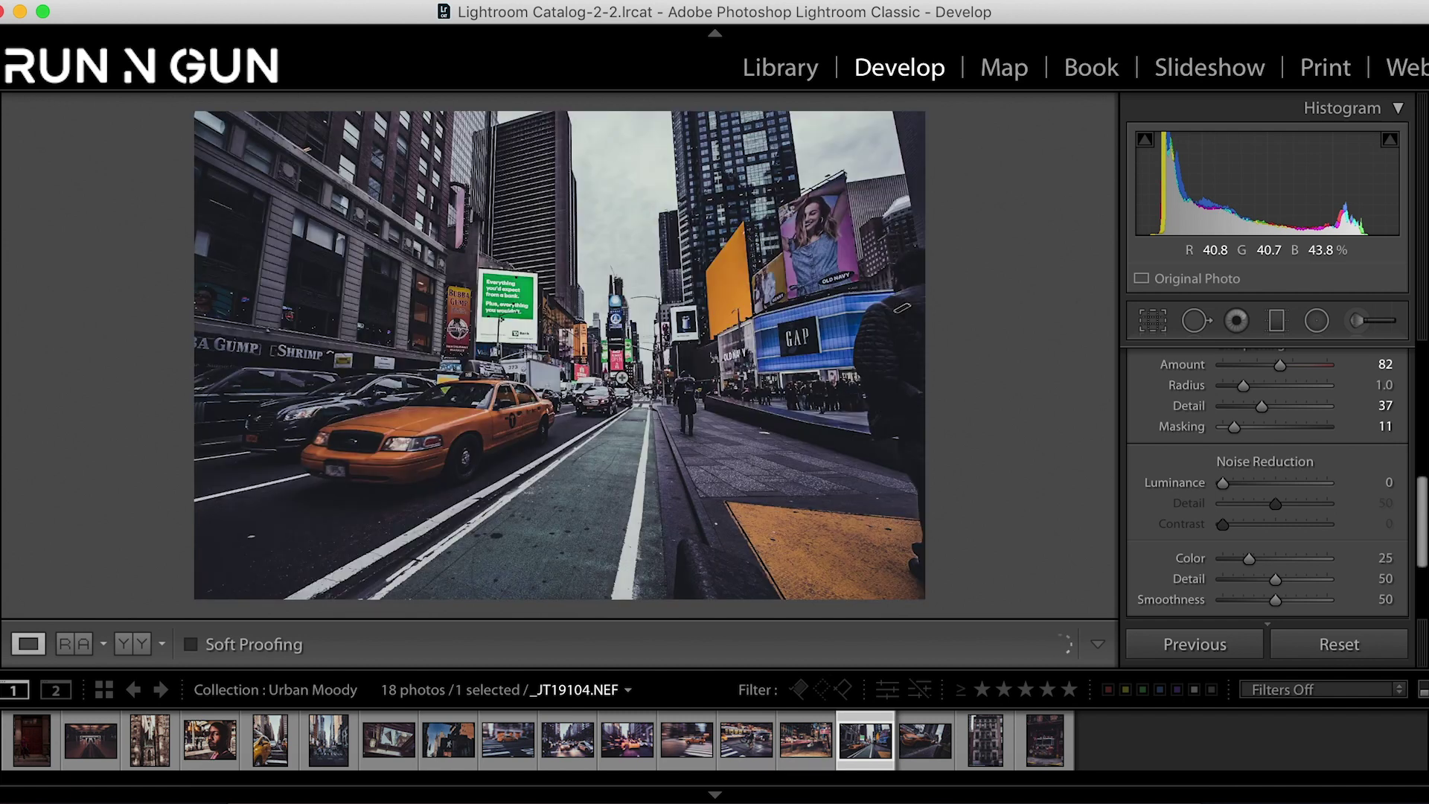
click(209, 739)
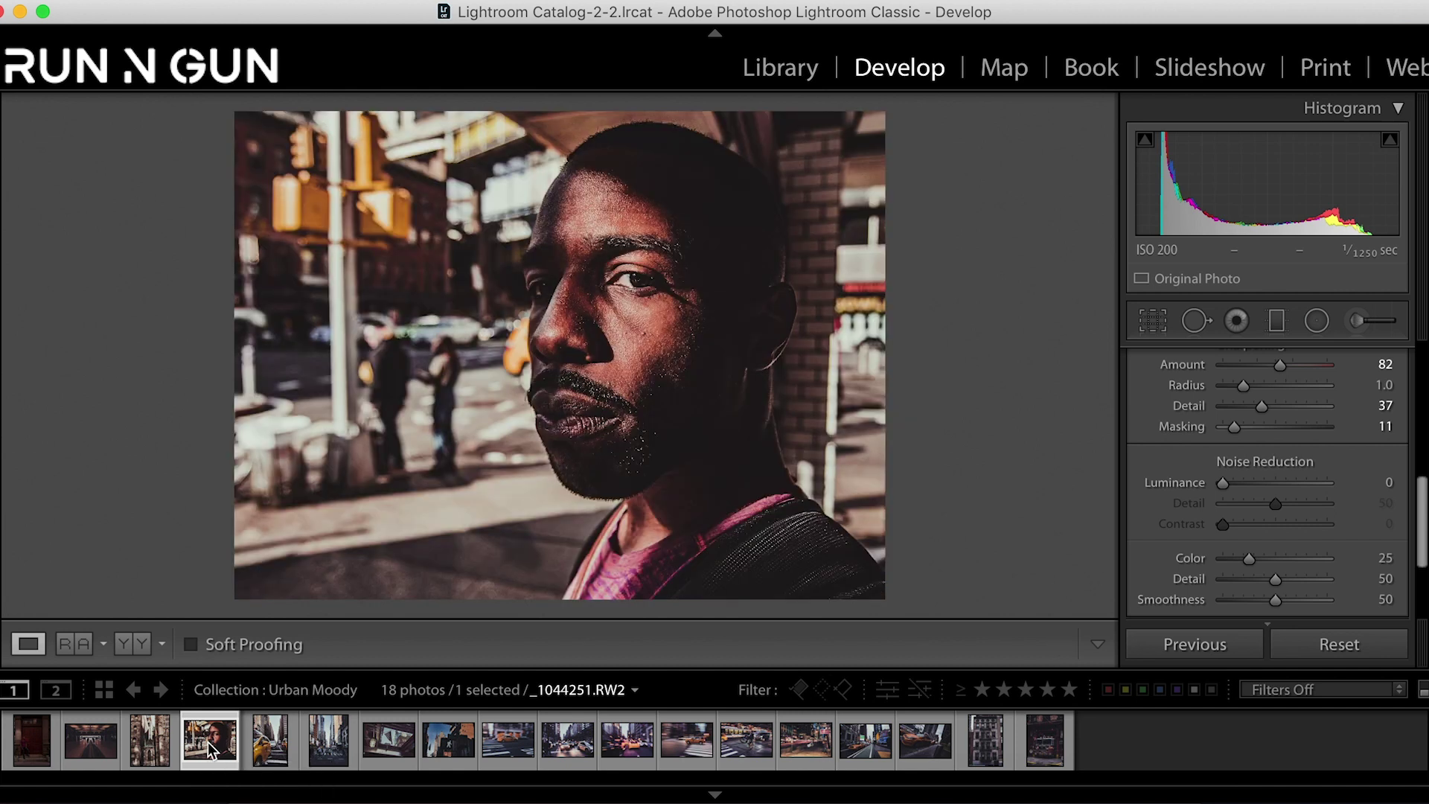
key(super+1)
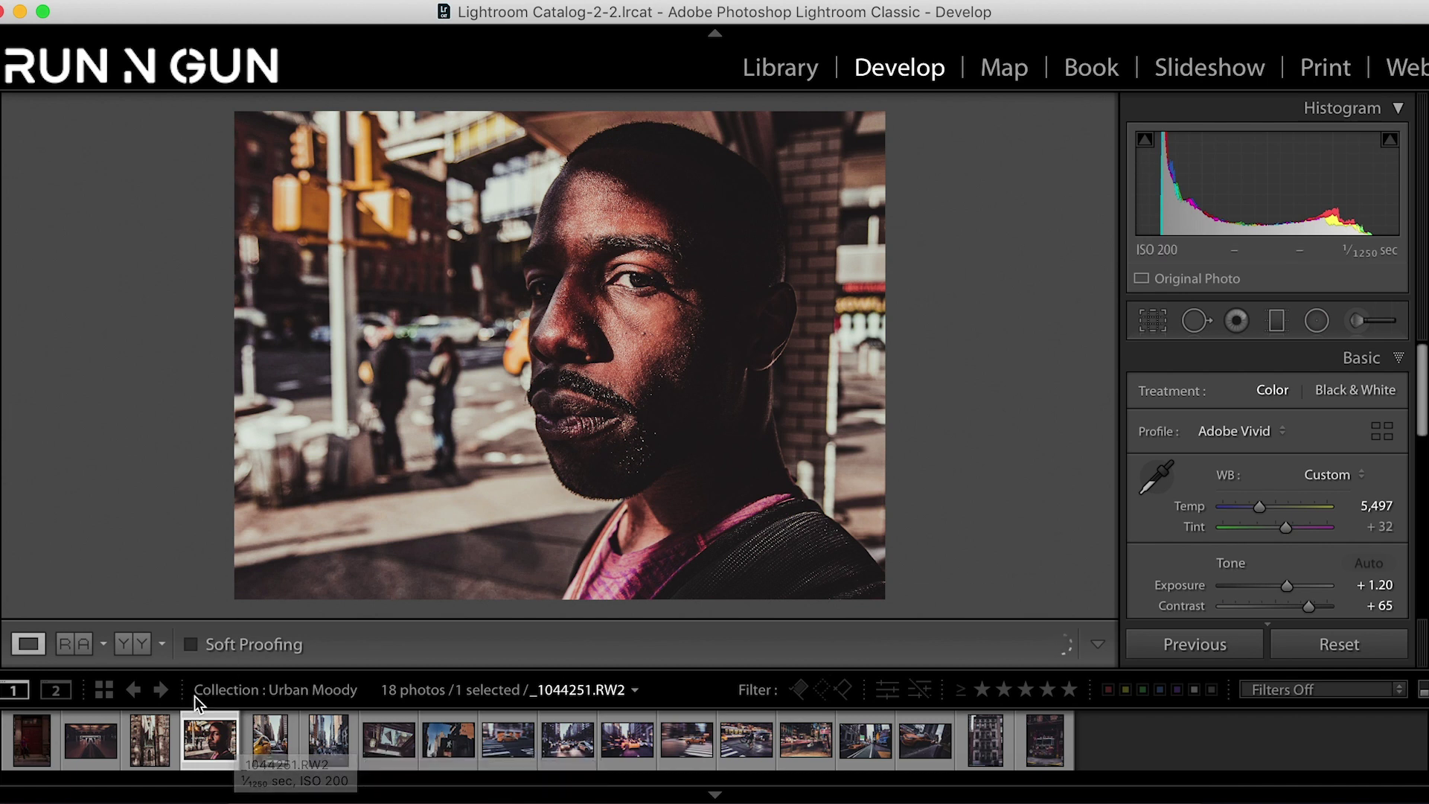
click(40, 744)
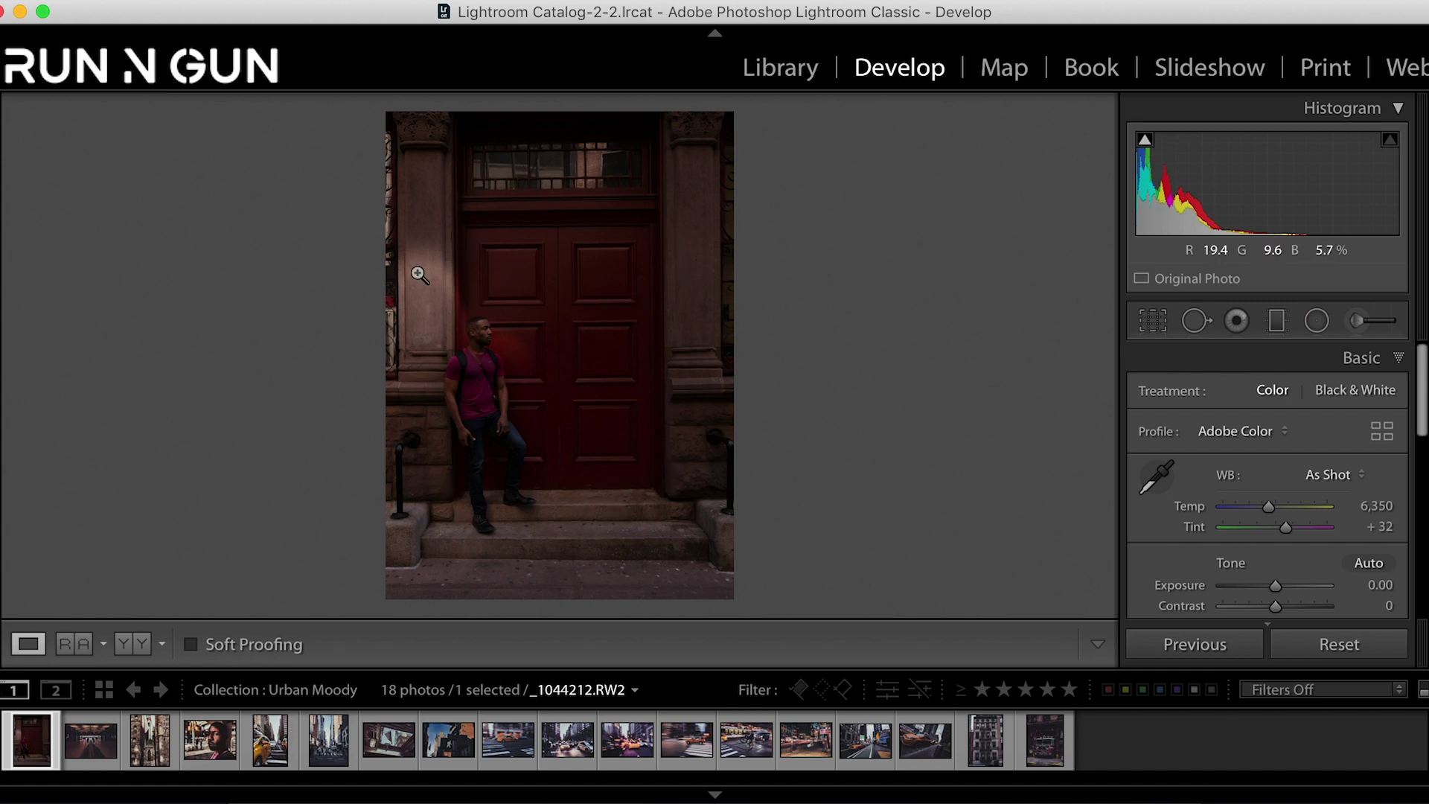
click(503, 332)
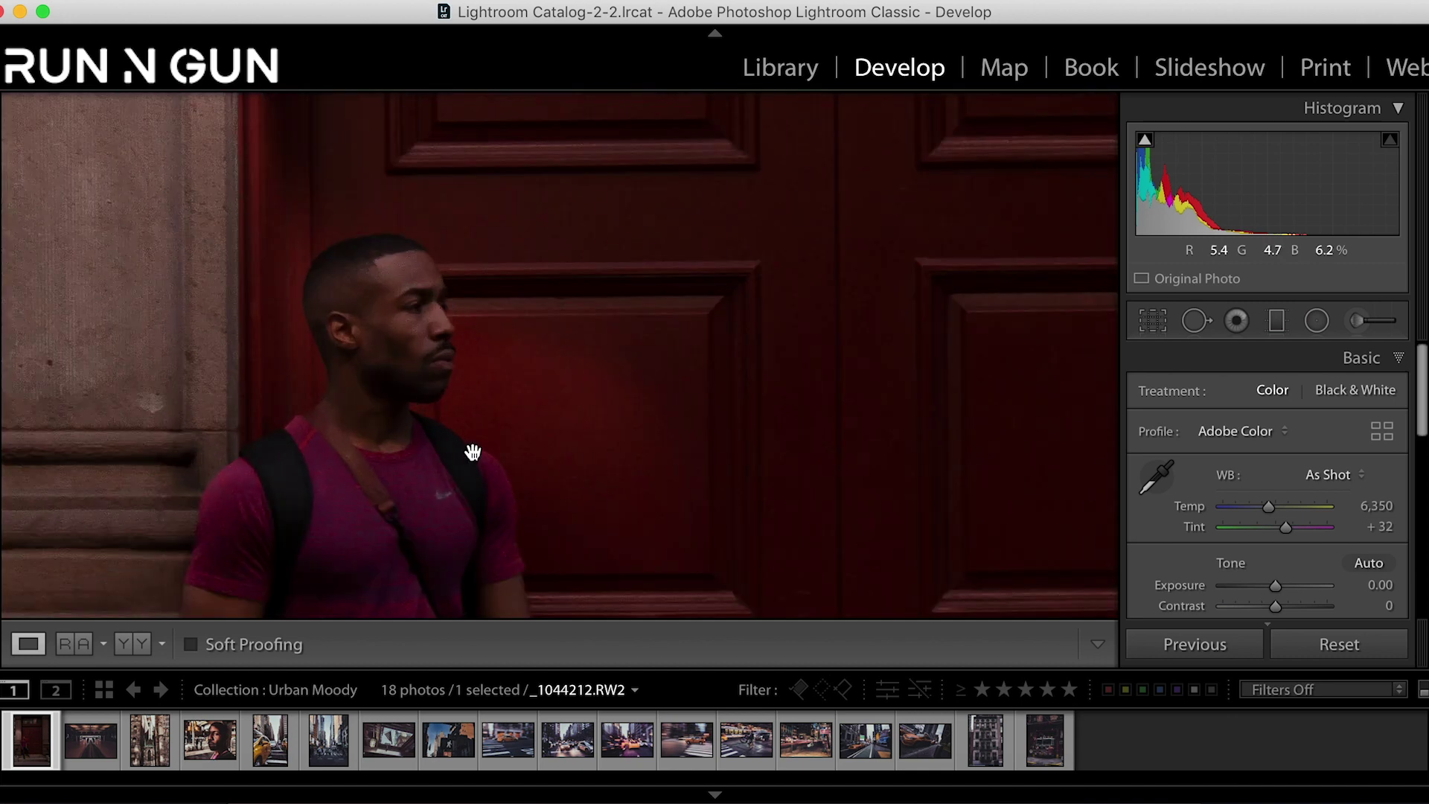
click(472, 451)
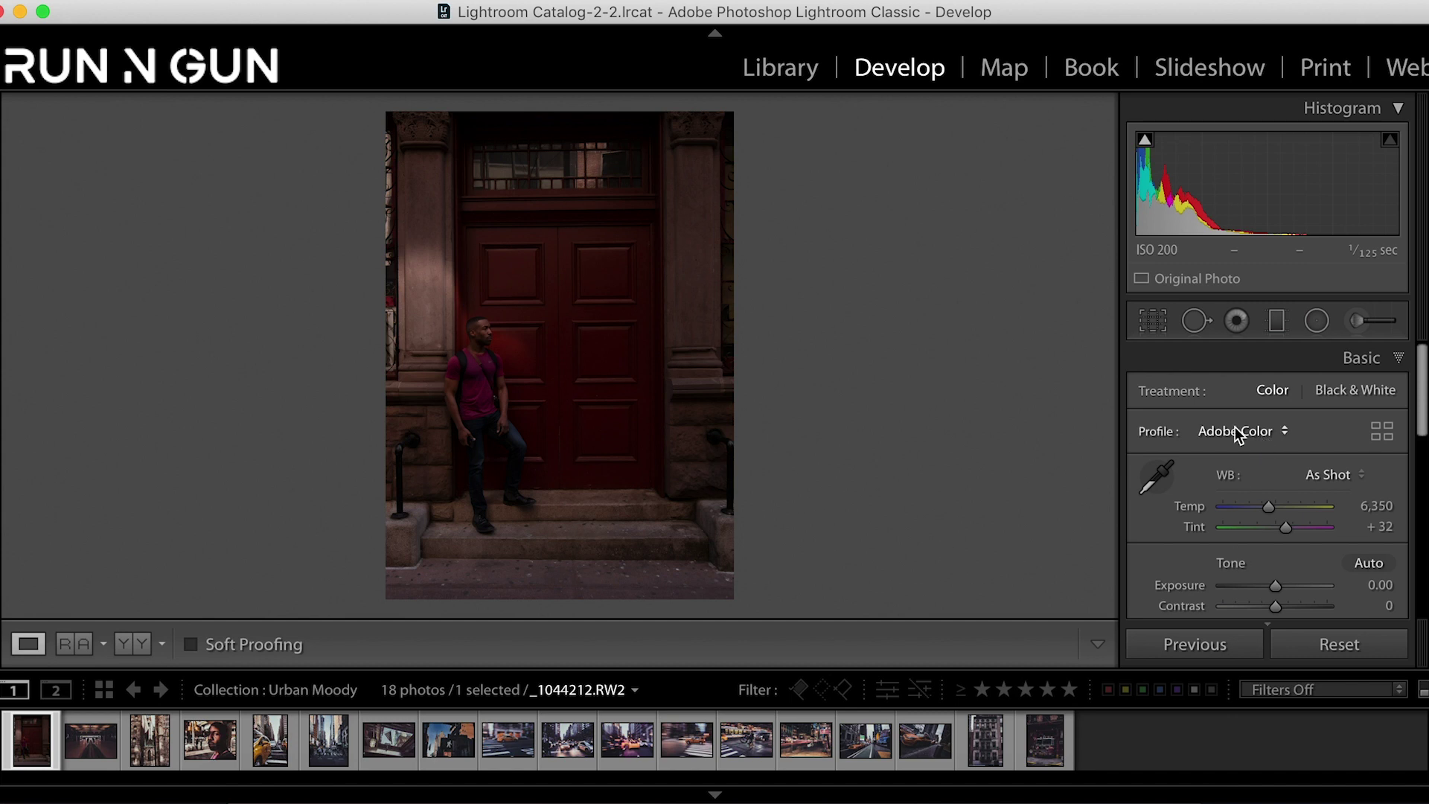
Step: Apply the Adobe Vivid profile to the red-door photo
click(1257, 440)
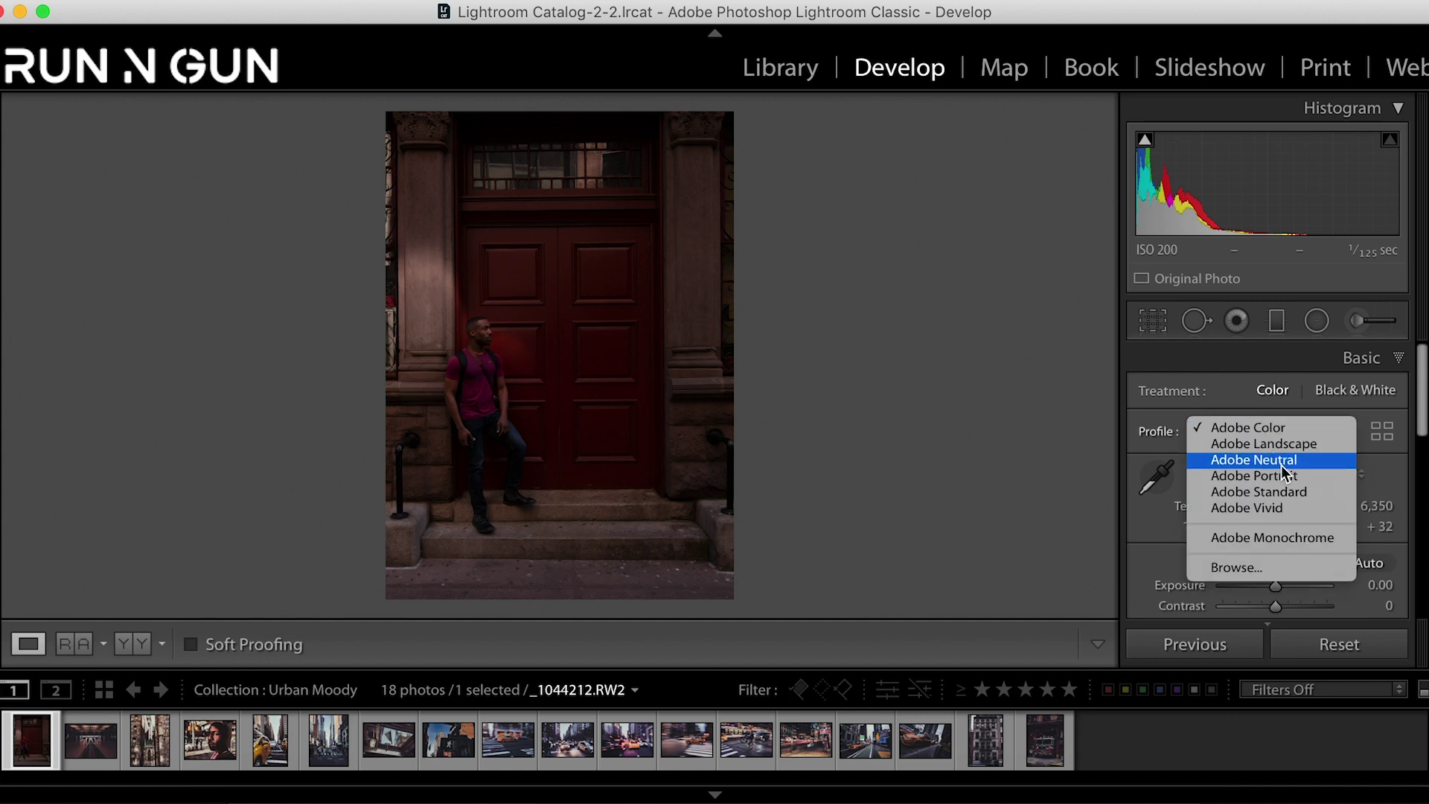
click(1281, 508)
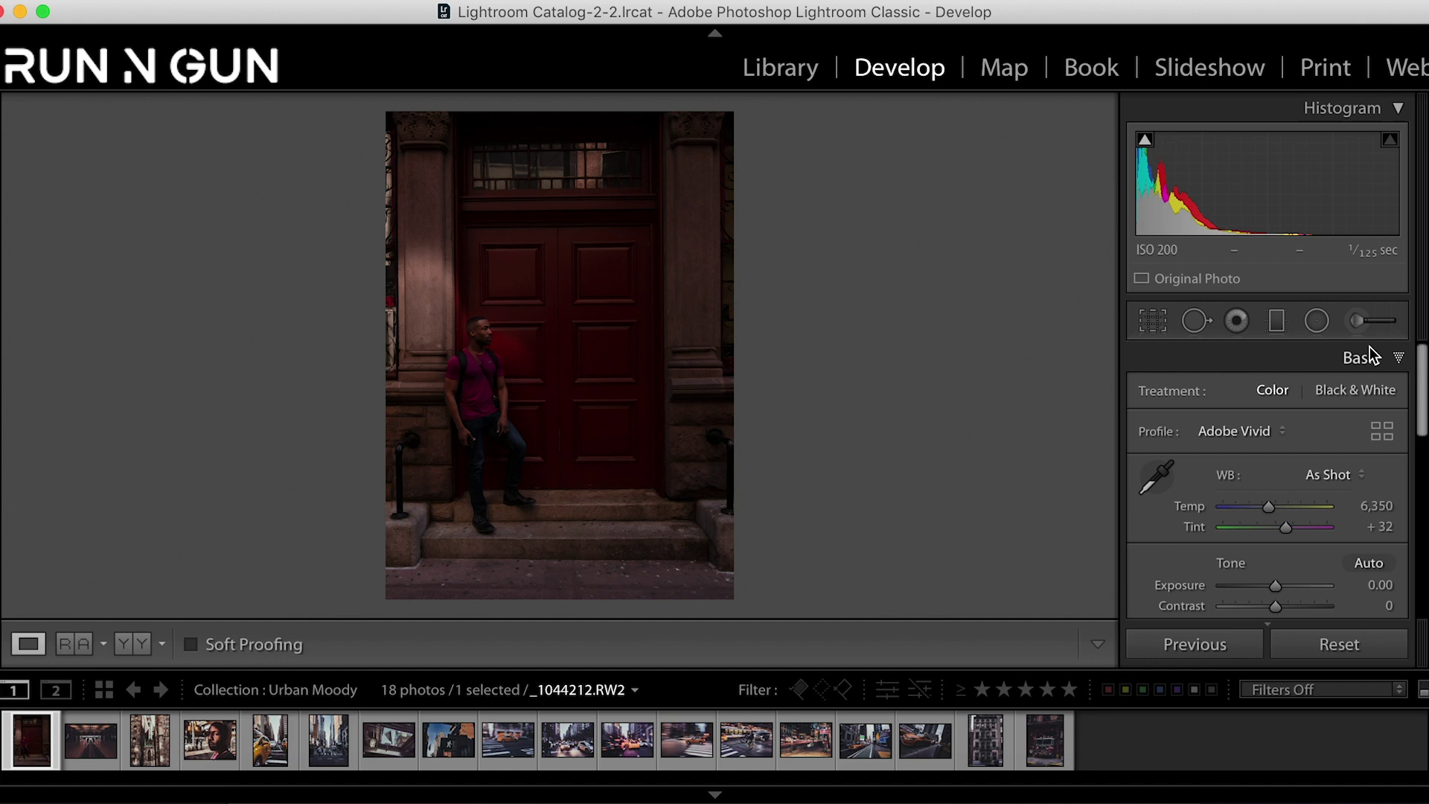
scroll(1265, 476, down, 2)
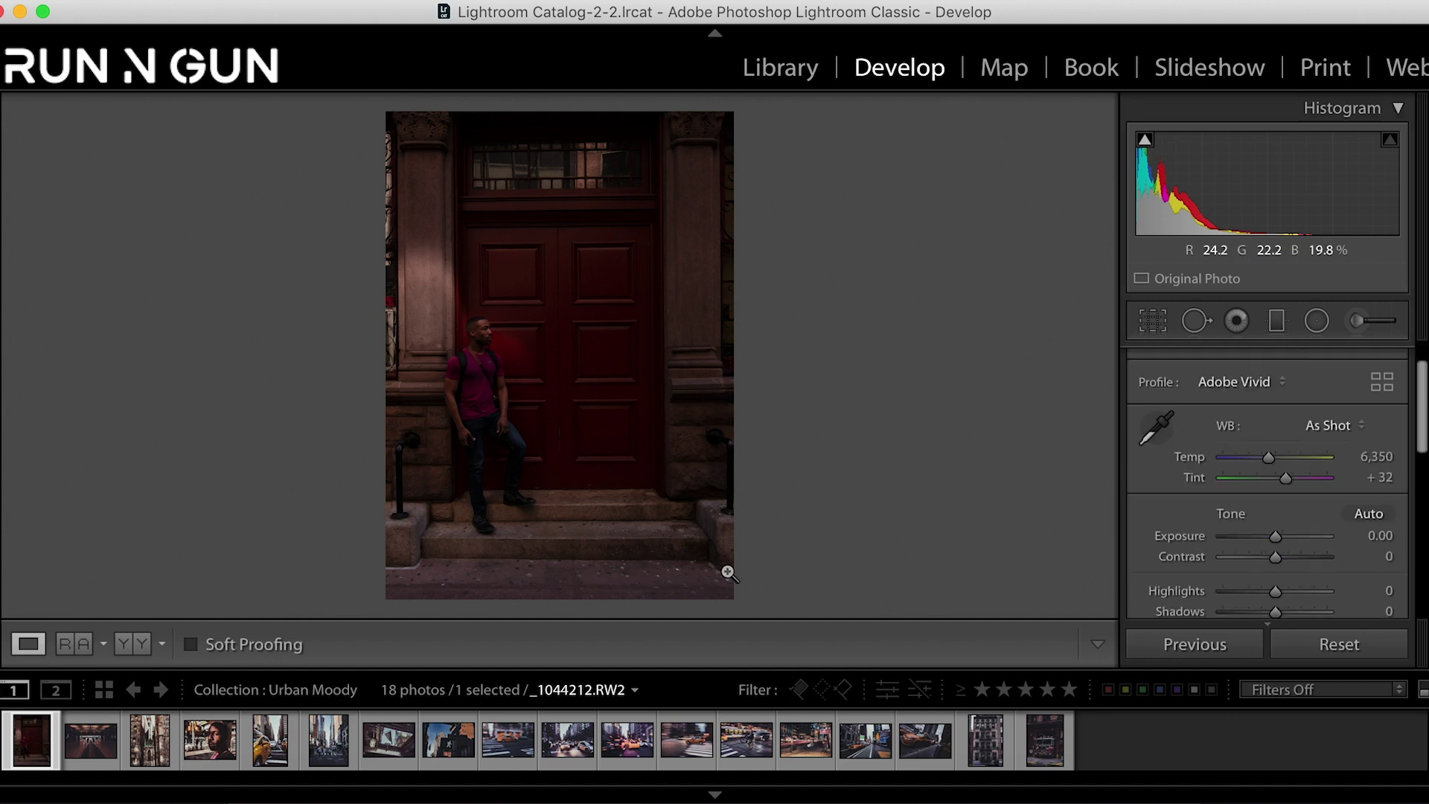
Step: Sample white balance from the stone pillar, then warm Temp to 6,318 with Tint +18
click(1173, 428)
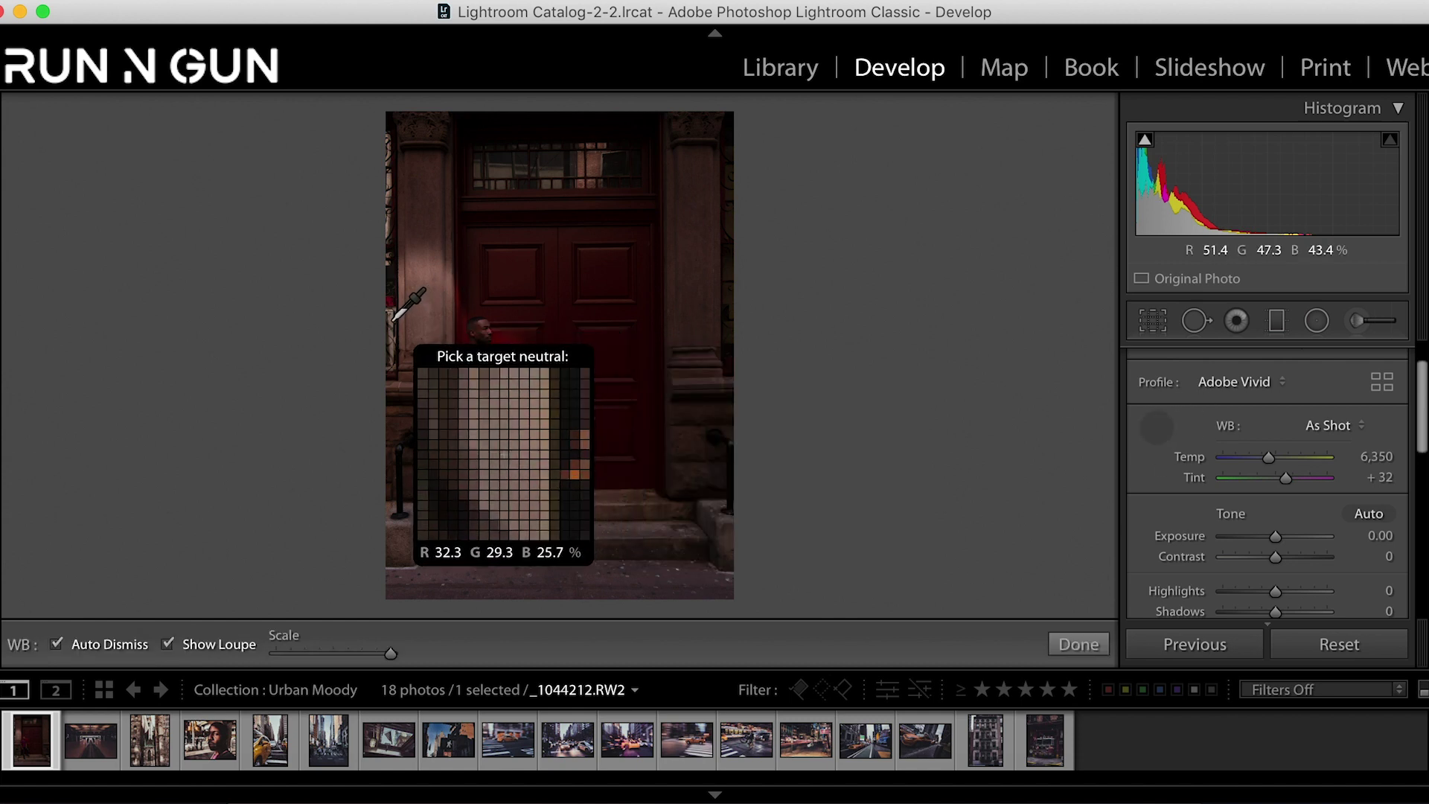
click(394, 319)
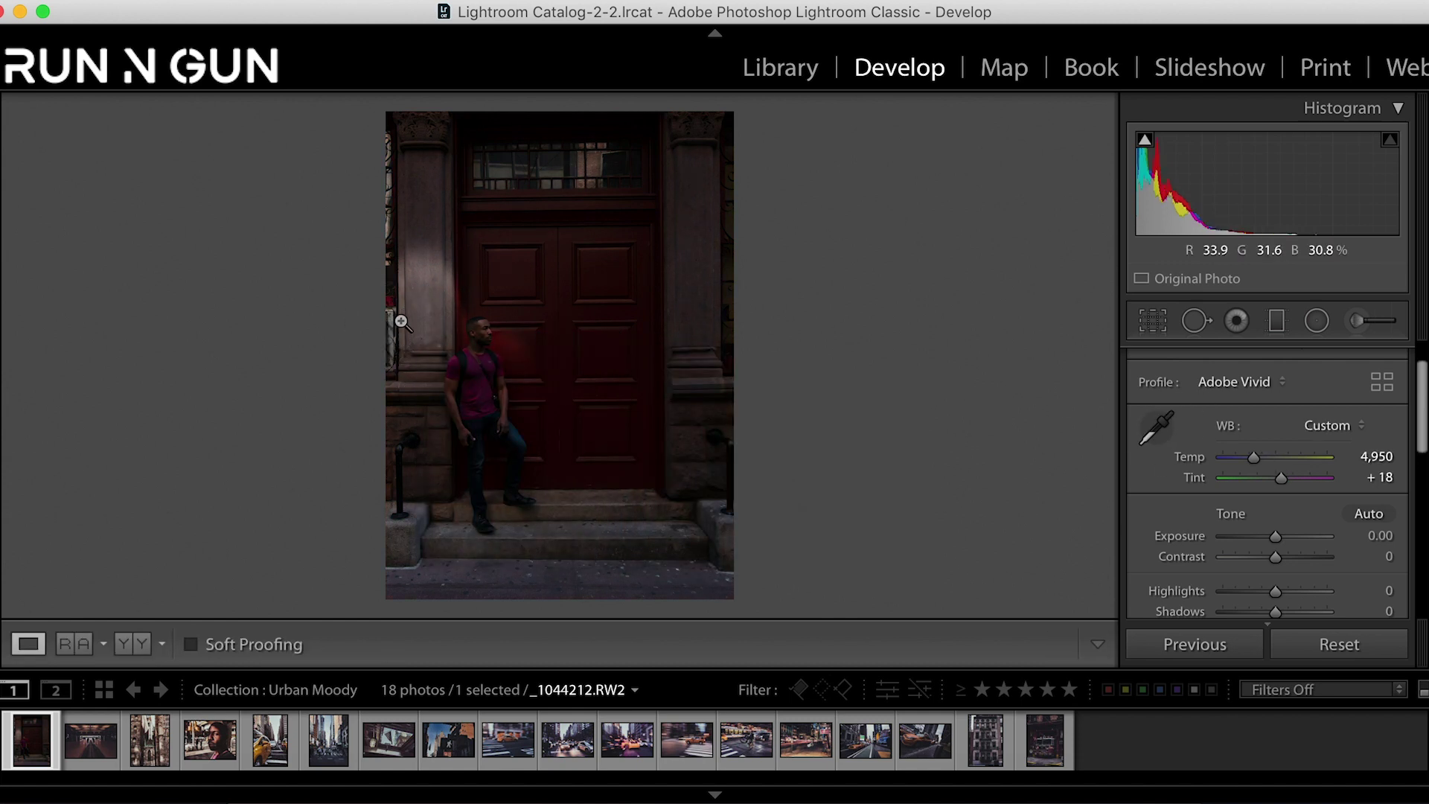
click(391, 325)
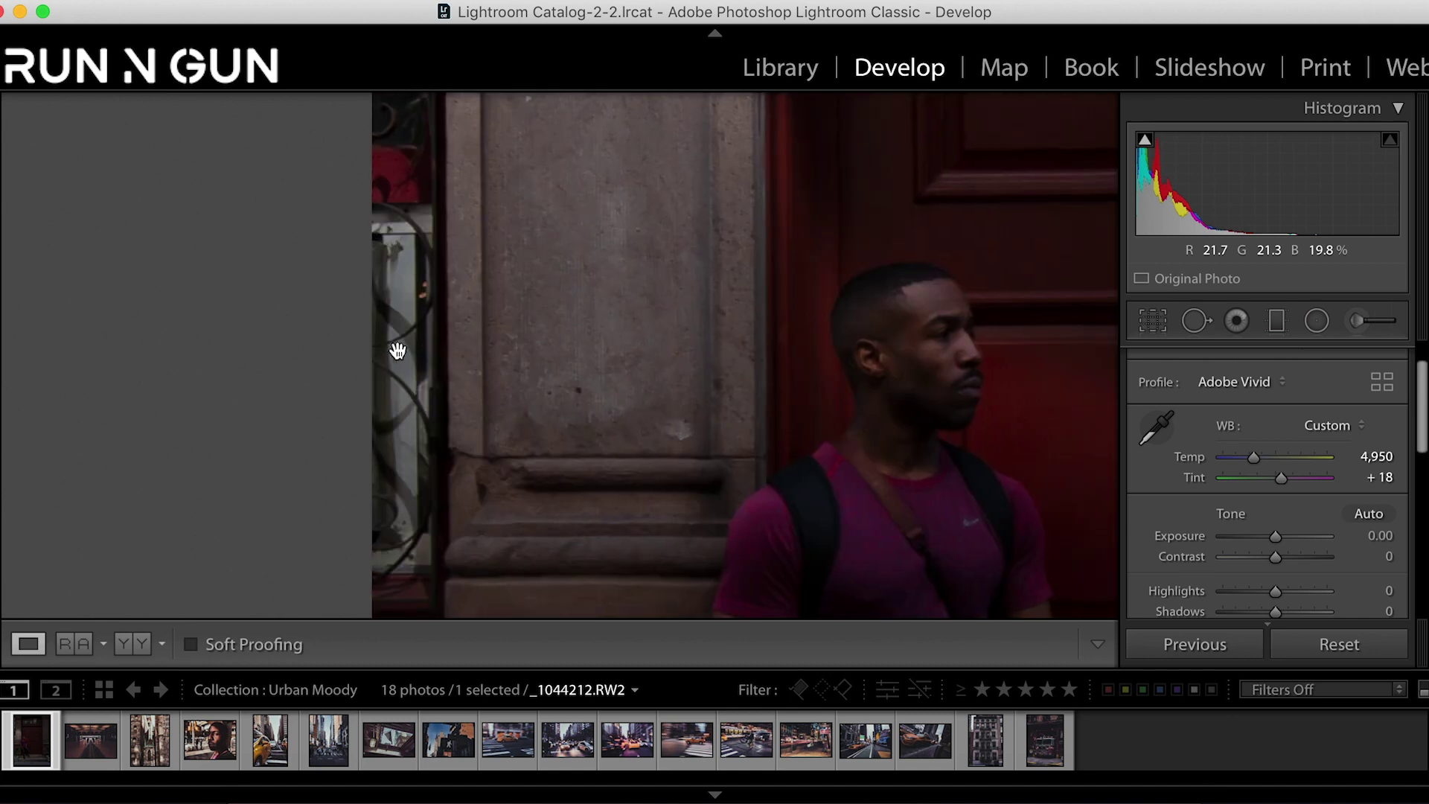
click(560, 411)
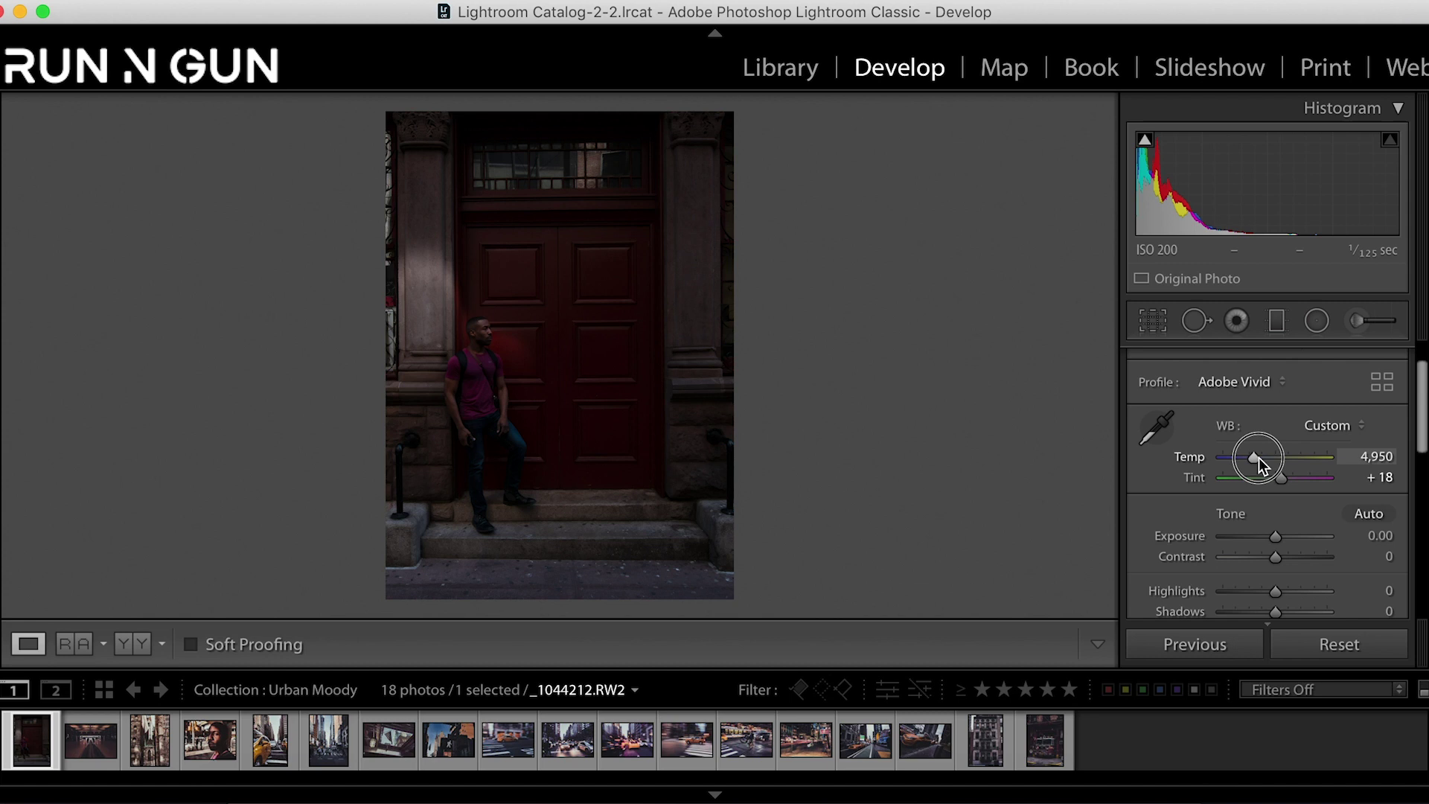
drag(1258, 458, 1272, 462)
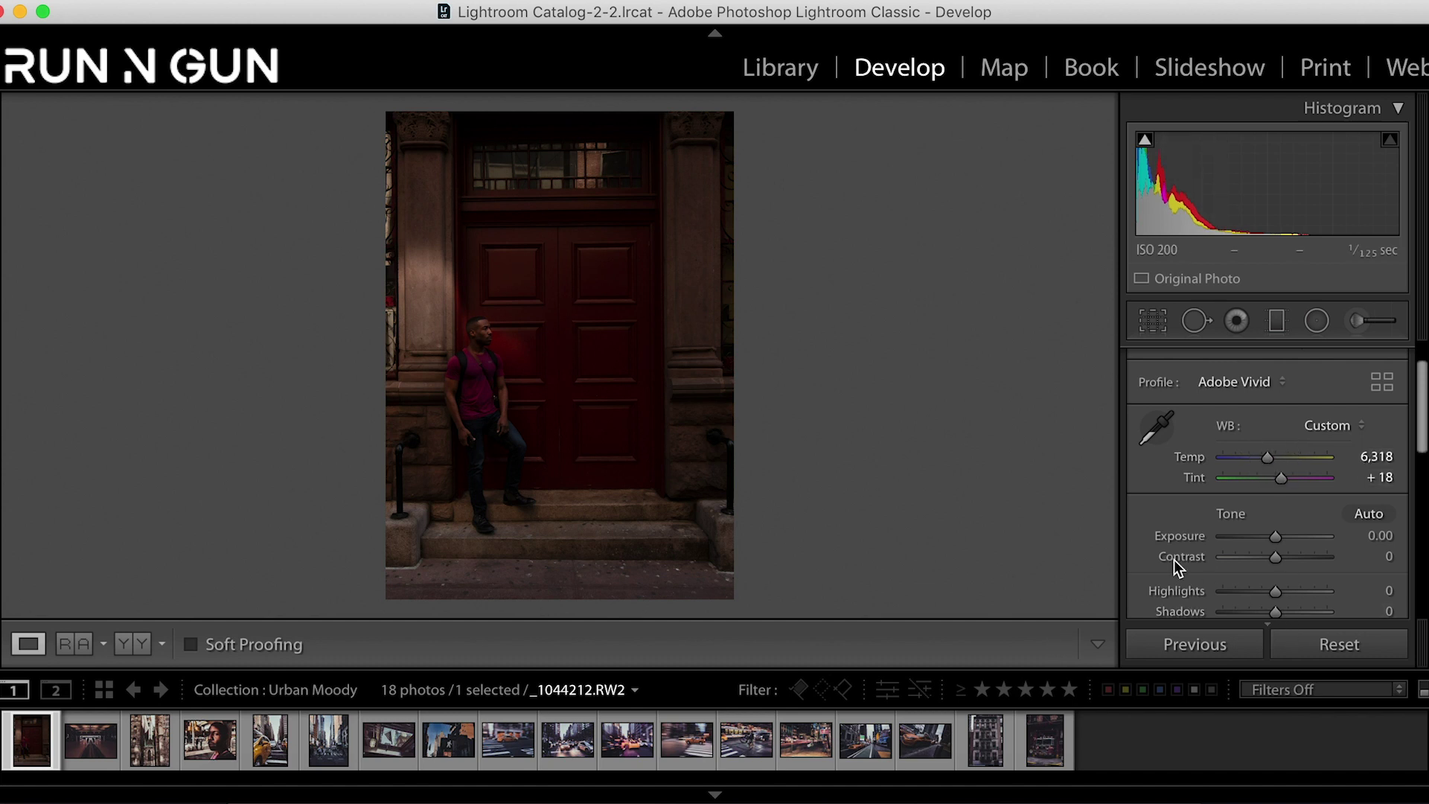
Step: Brighten the red-door portrait's Exposure to +1.10
scroll(1385, 441, up, 2)
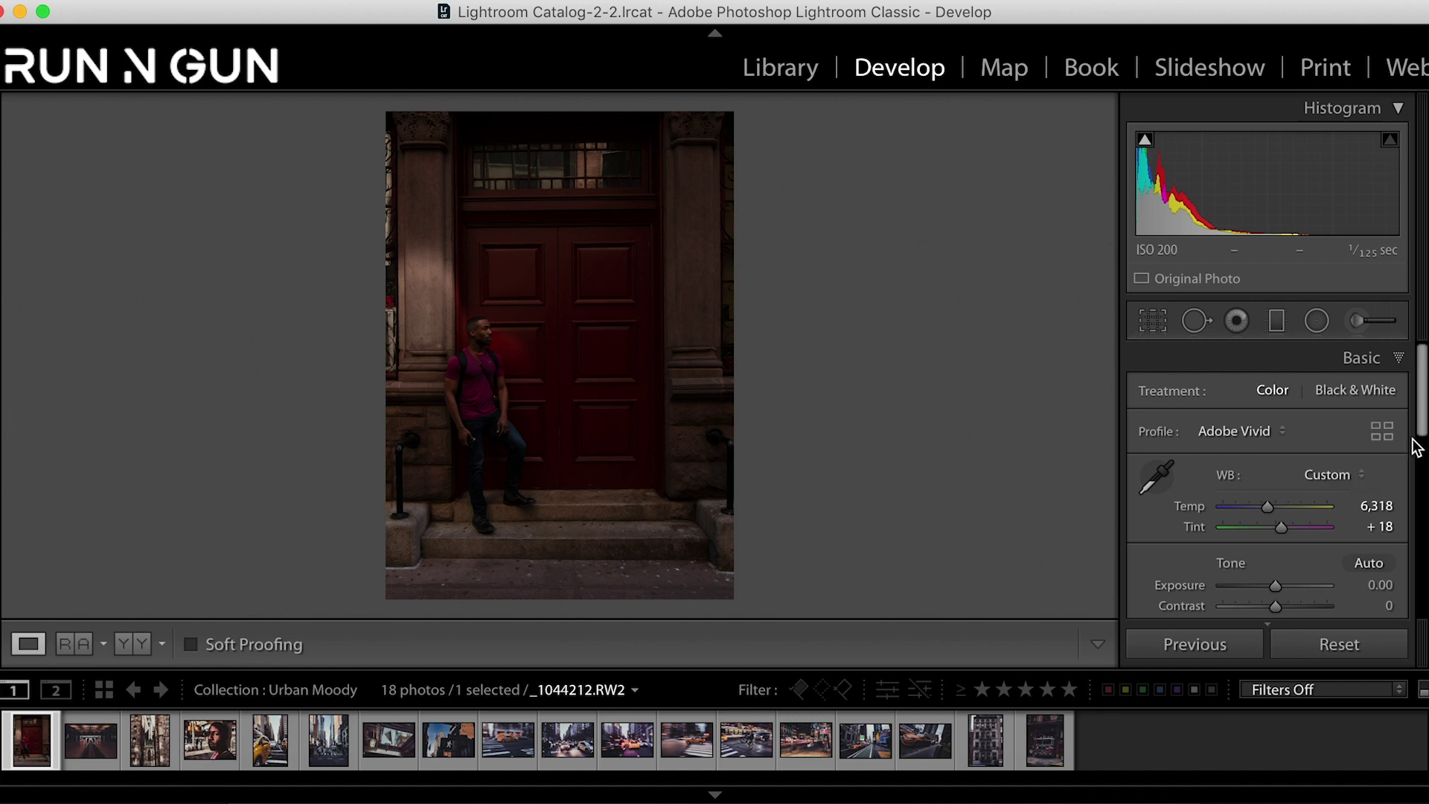
scroll(1316, 583, down, 1)
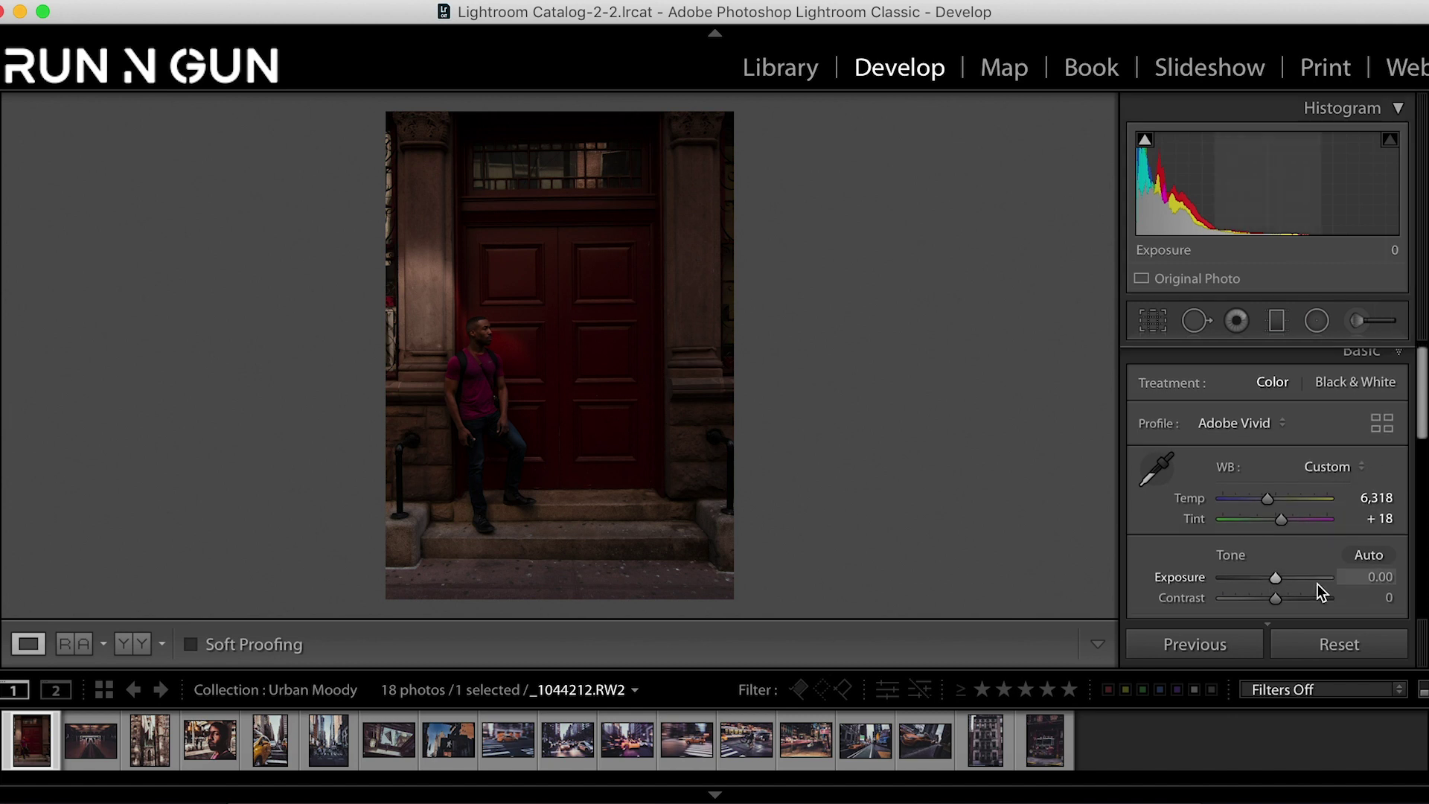
scroll(1310, 548, down, 2)
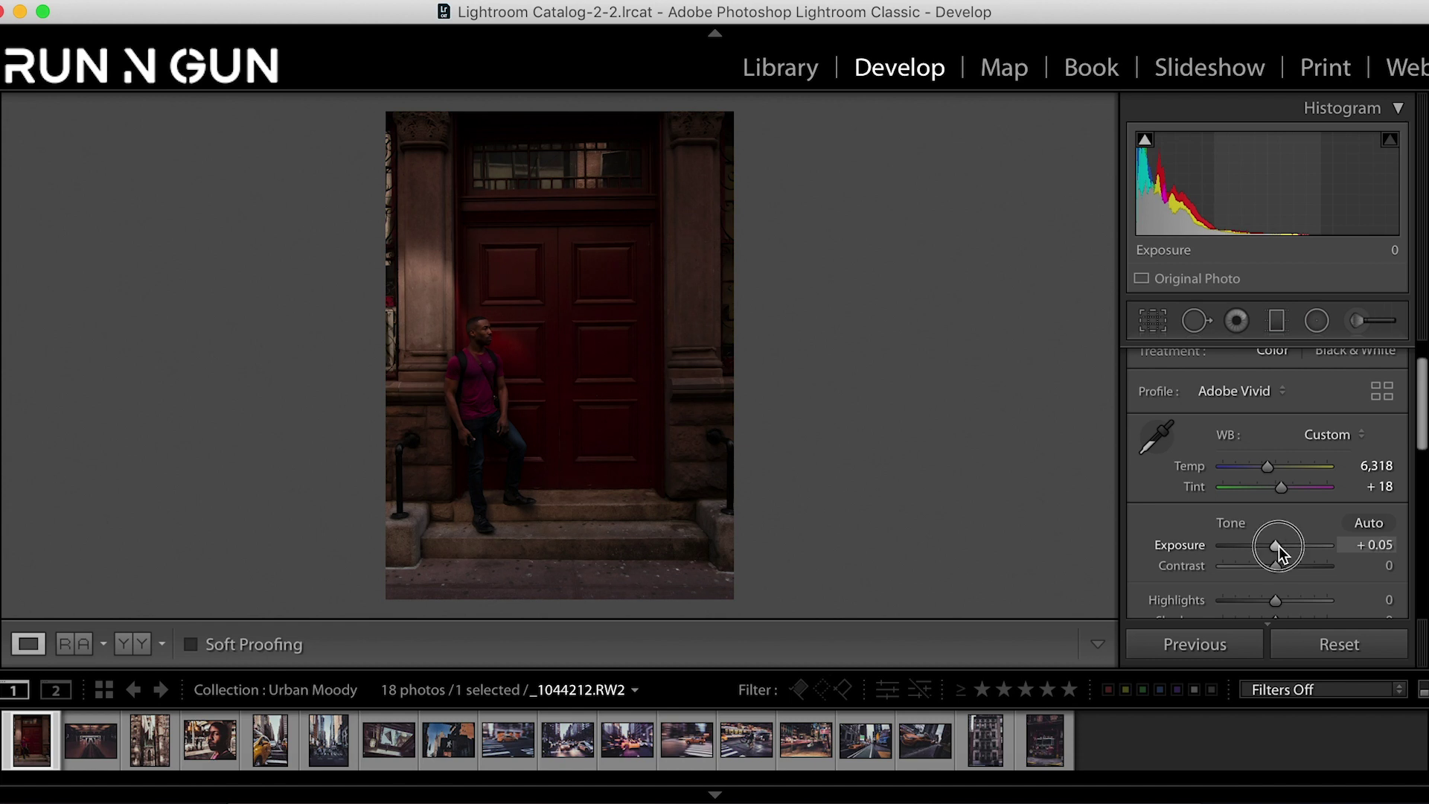
drag(1278, 546, 1289, 547)
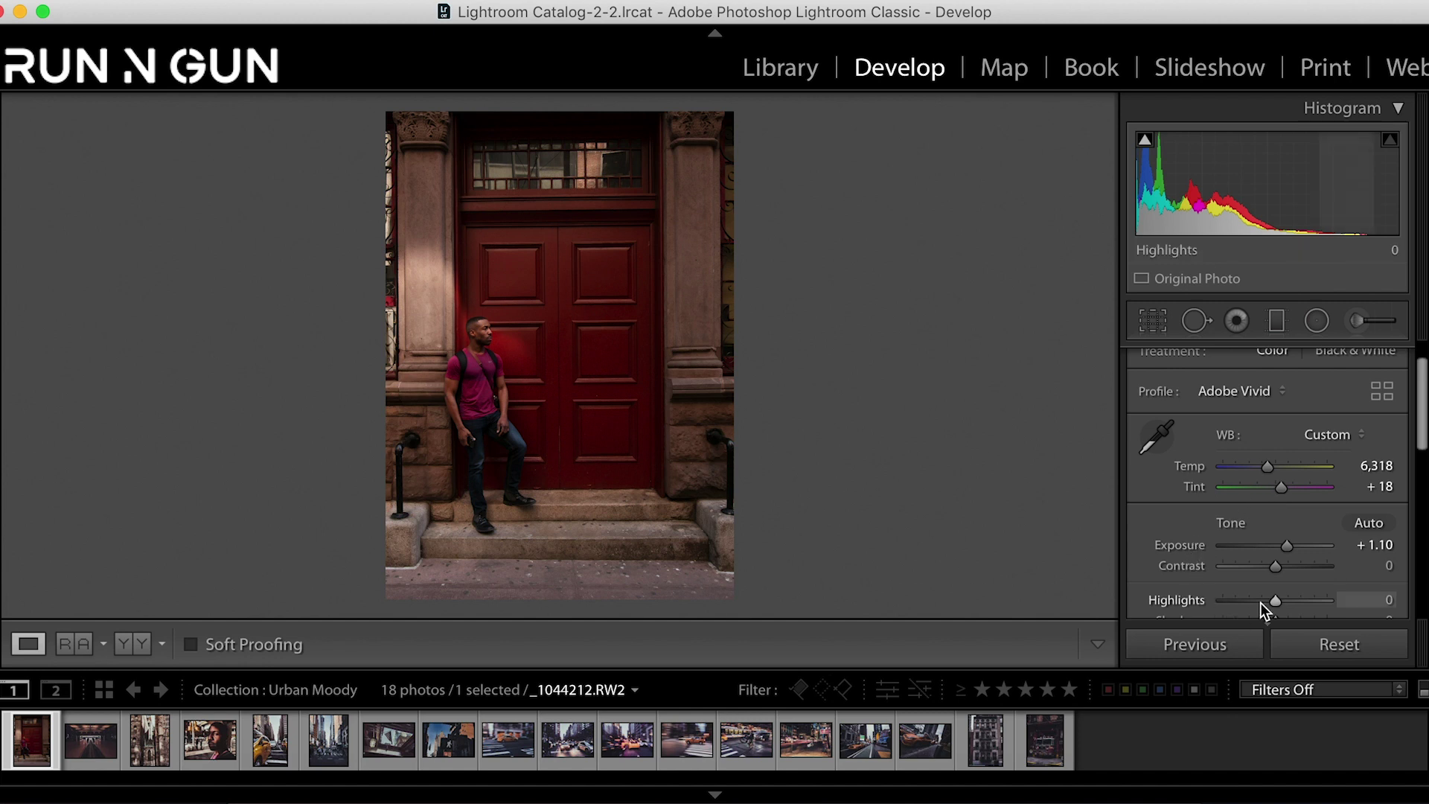
Step: Raise the Contrast slider to +45
scroll(1426, 376, up, 1)
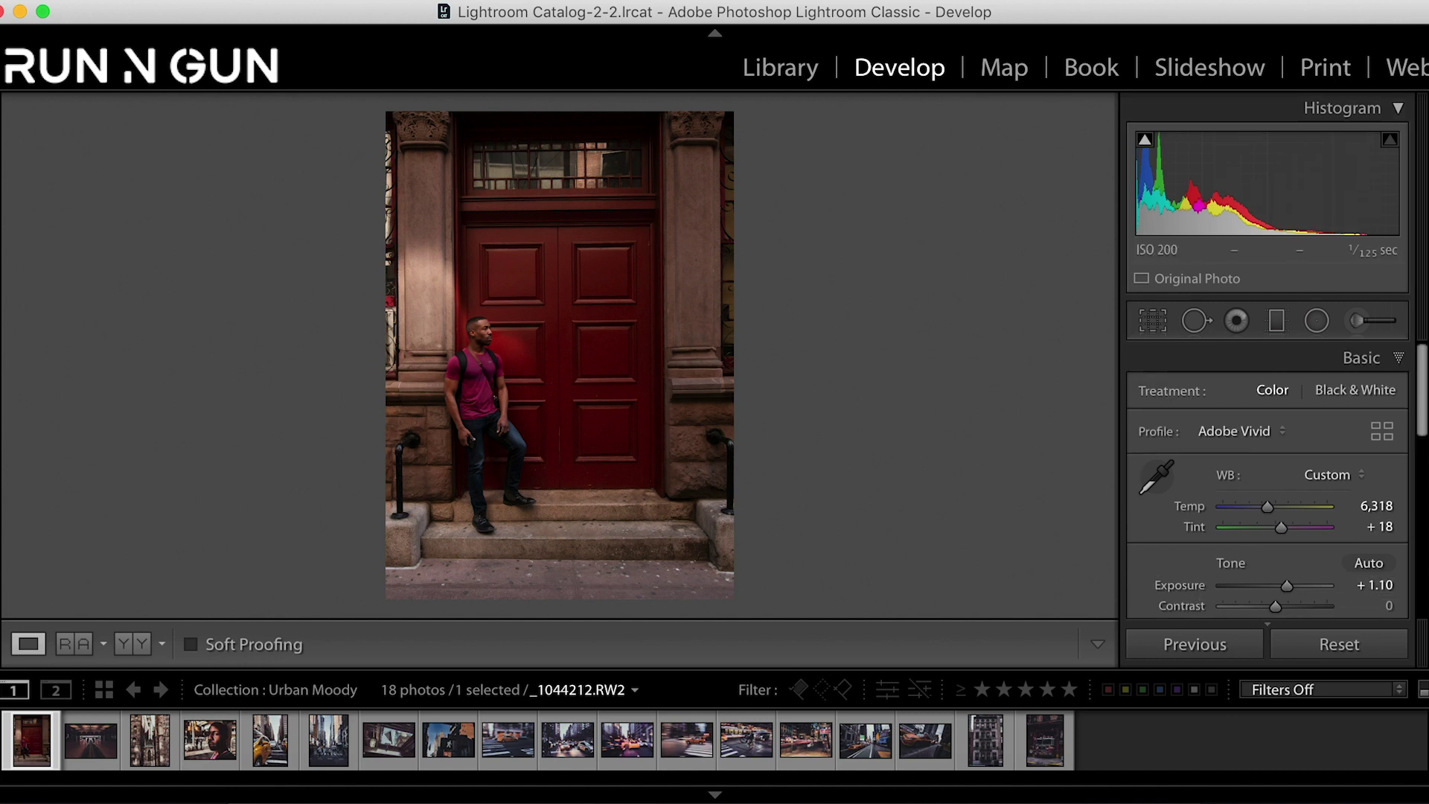
scroll(1424, 384, down, 2)
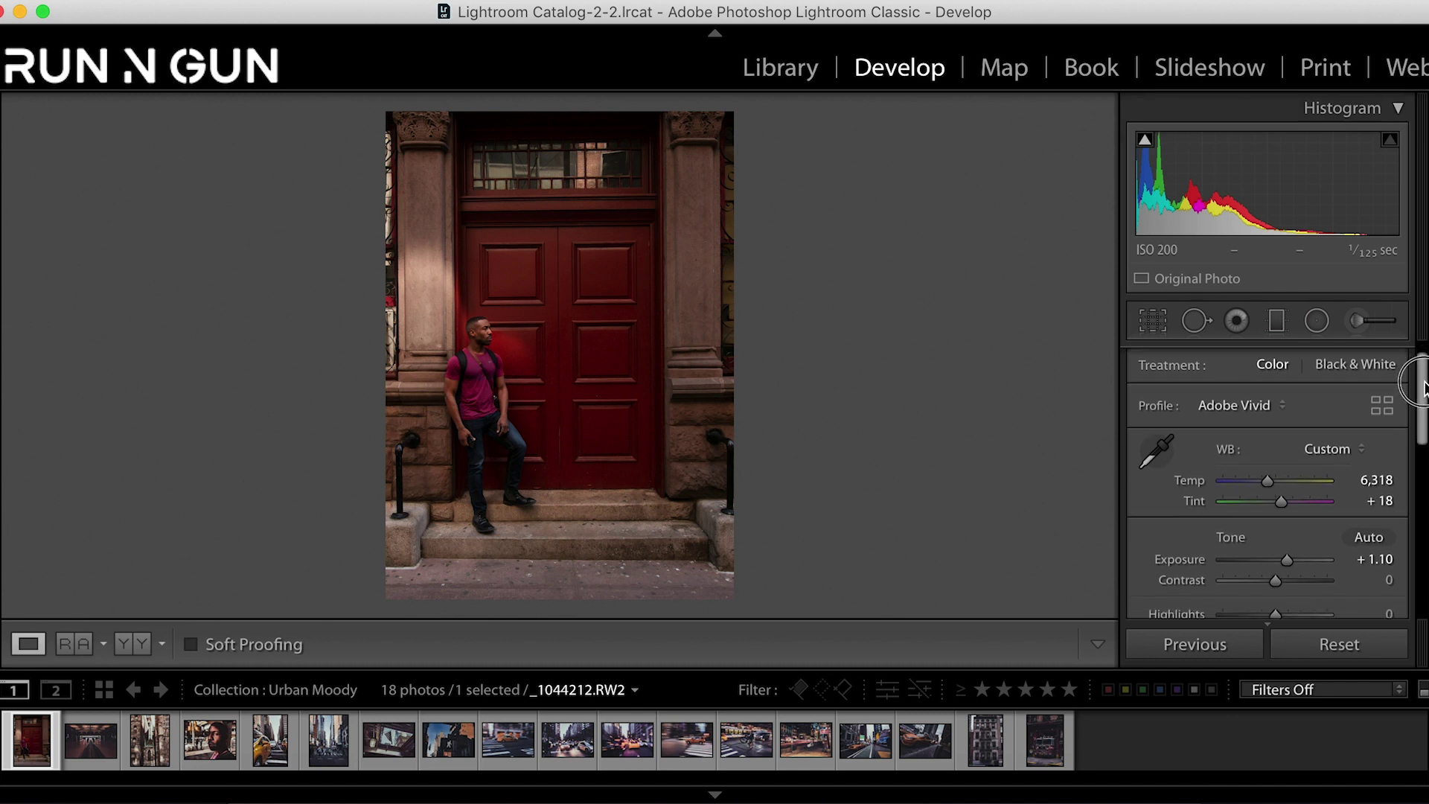
scroll(1425, 385, down, 1)
scroll(1423, 387, down, 4)
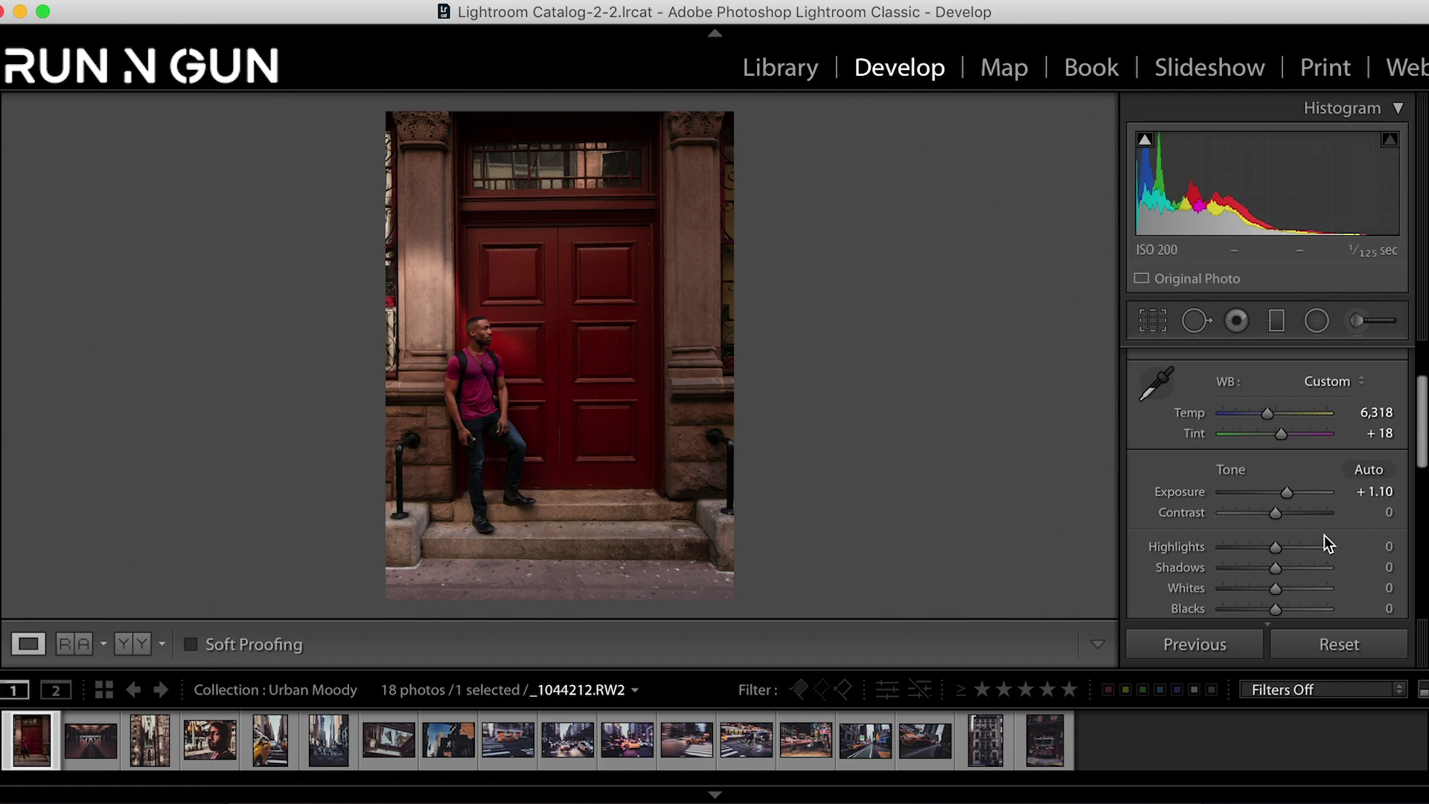
drag(1275, 516, 1298, 517)
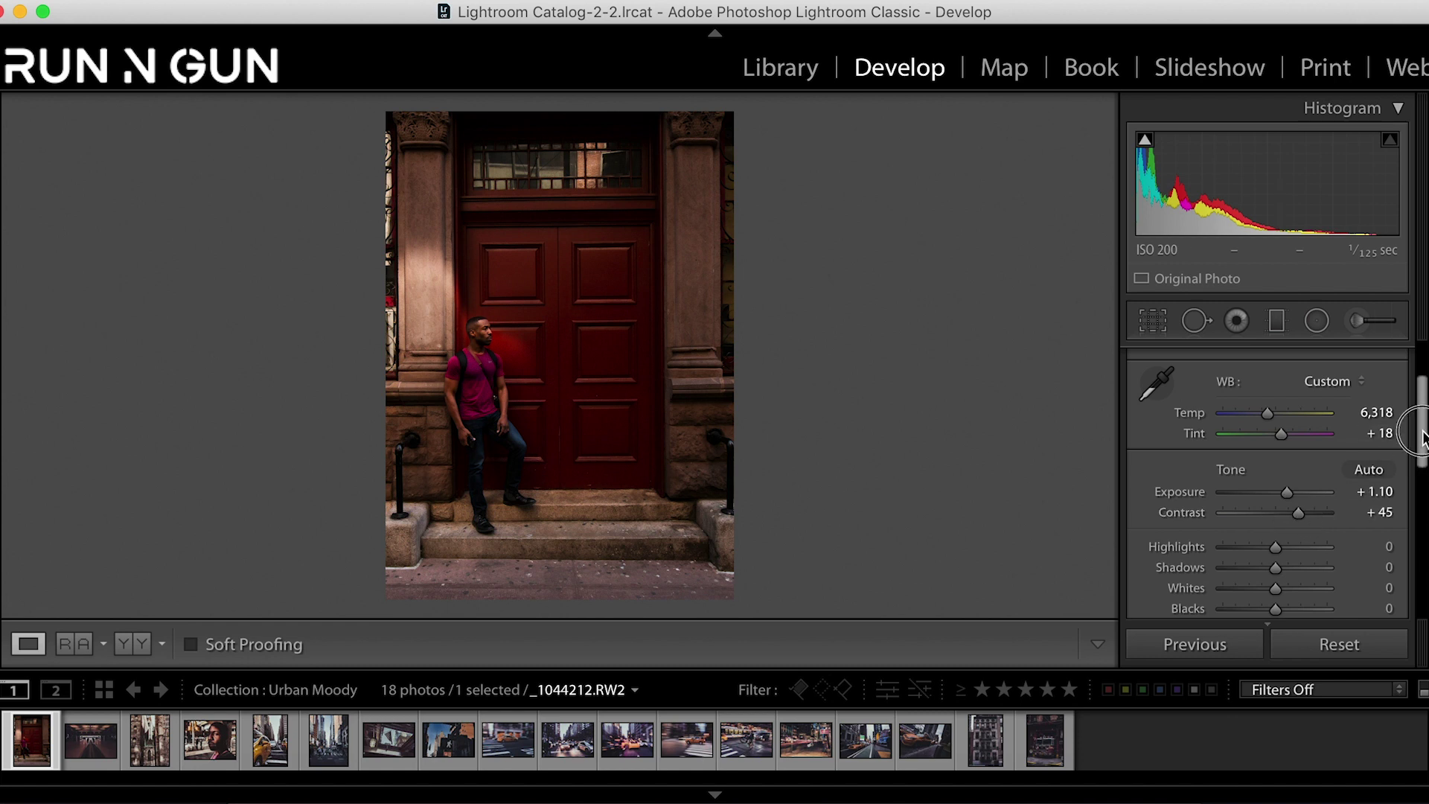
Step: Drag the Tone sliders to Highlights -87, Shadows +30, Whites -100 and Blacks -15
drag(1422, 435, 1421, 465)
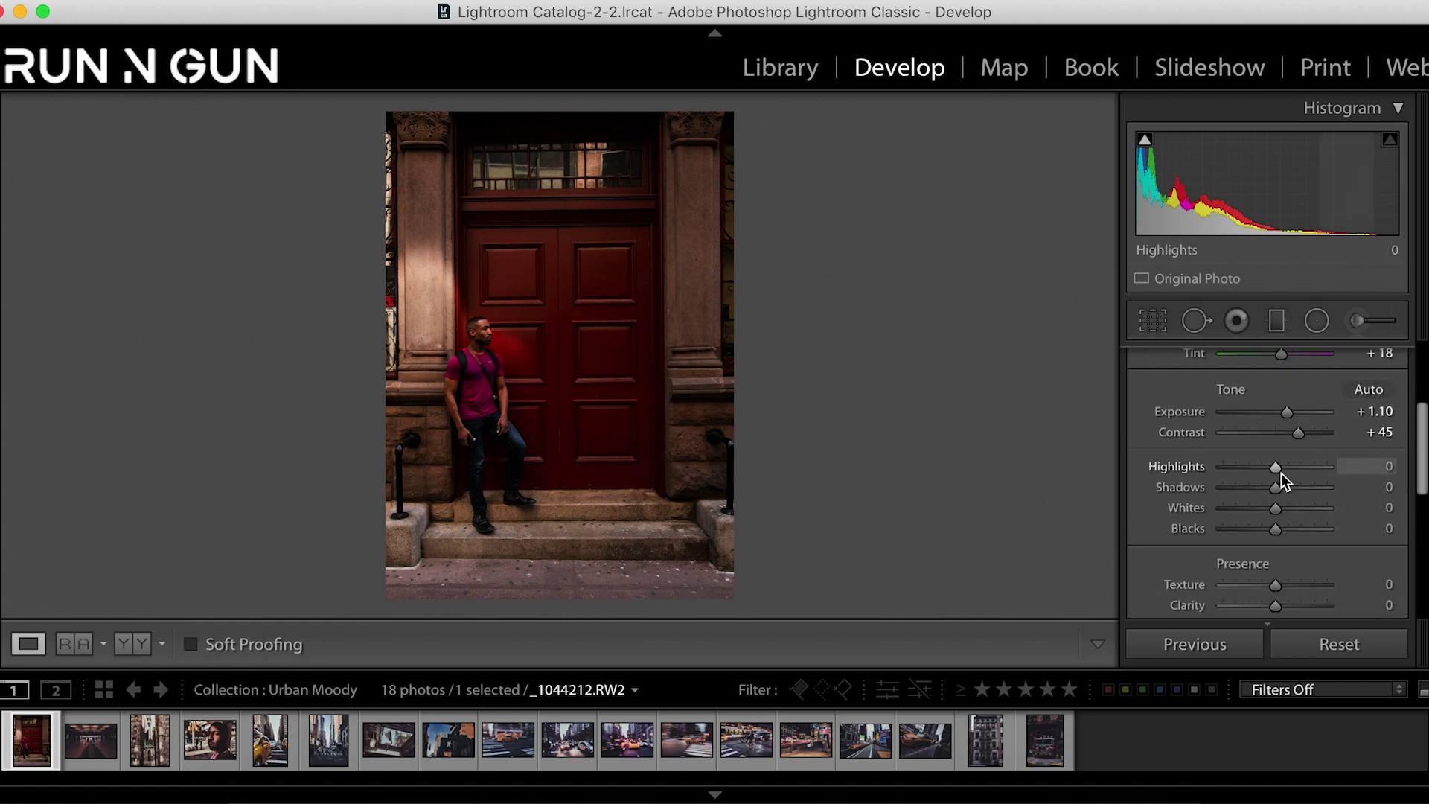
mouse_move(1281, 473)
mouse_down()
mouse_move(1221, 476)
mouse_move(1279, 485)
mouse_up()
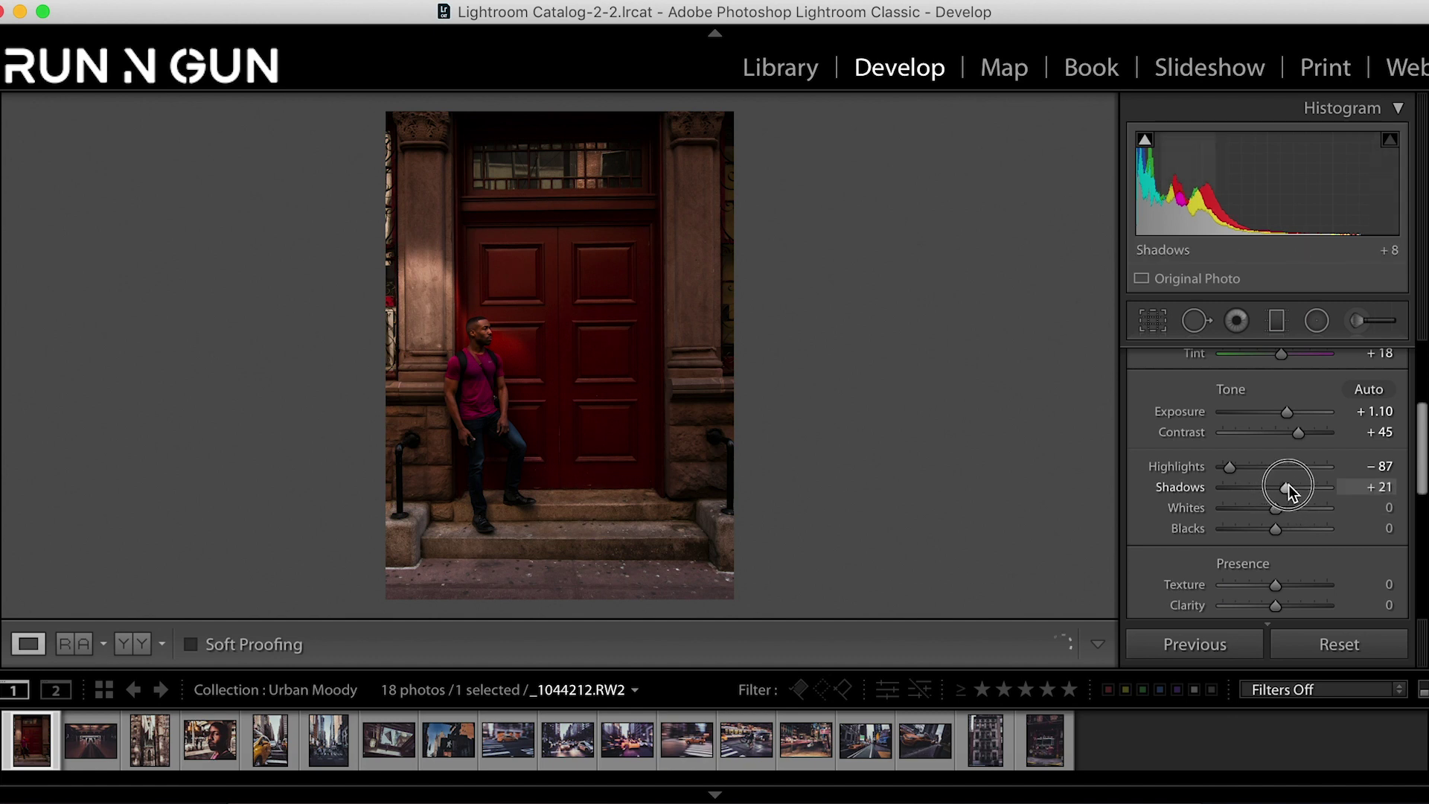
drag(1288, 485, 1230, 508)
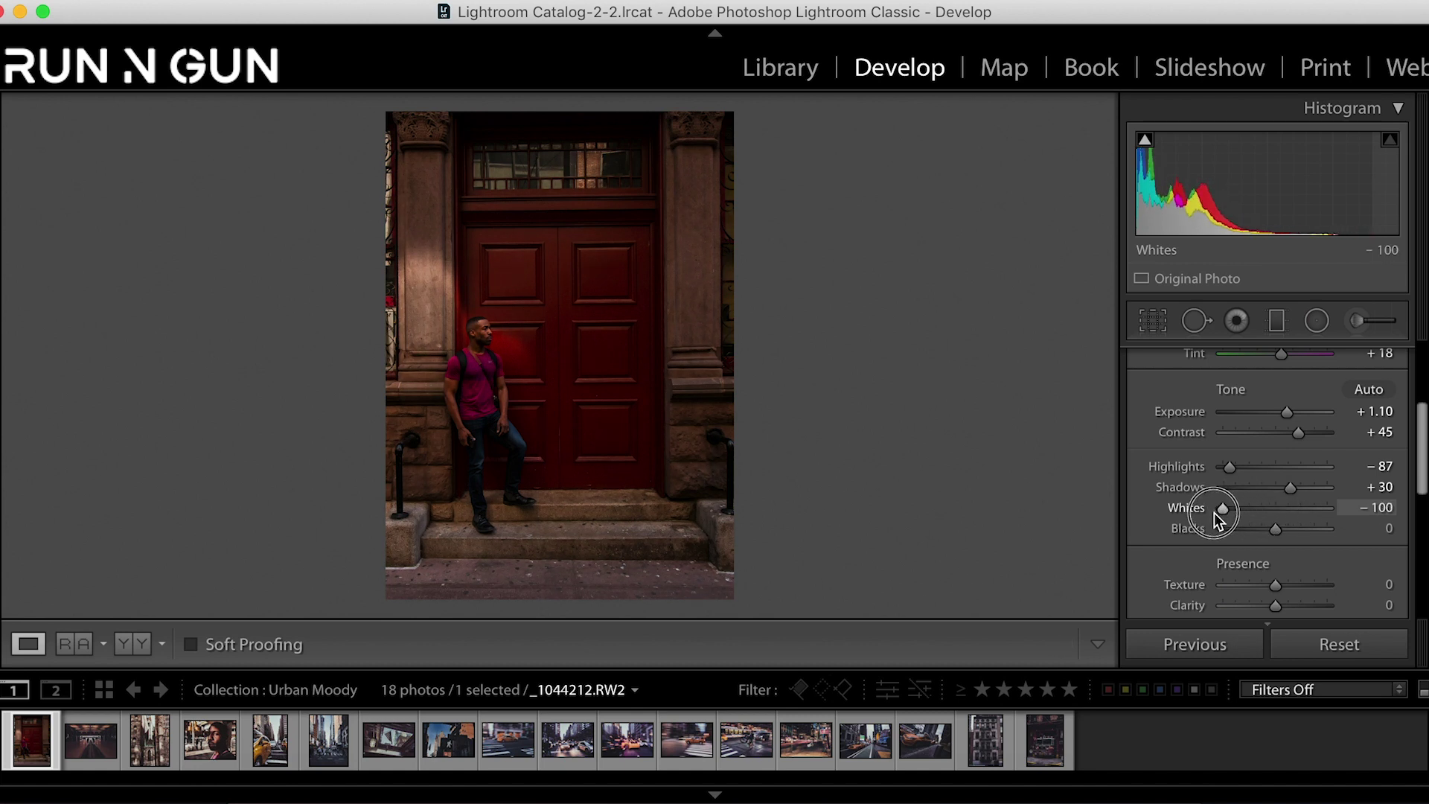
drag(1213, 512, 1213, 513)
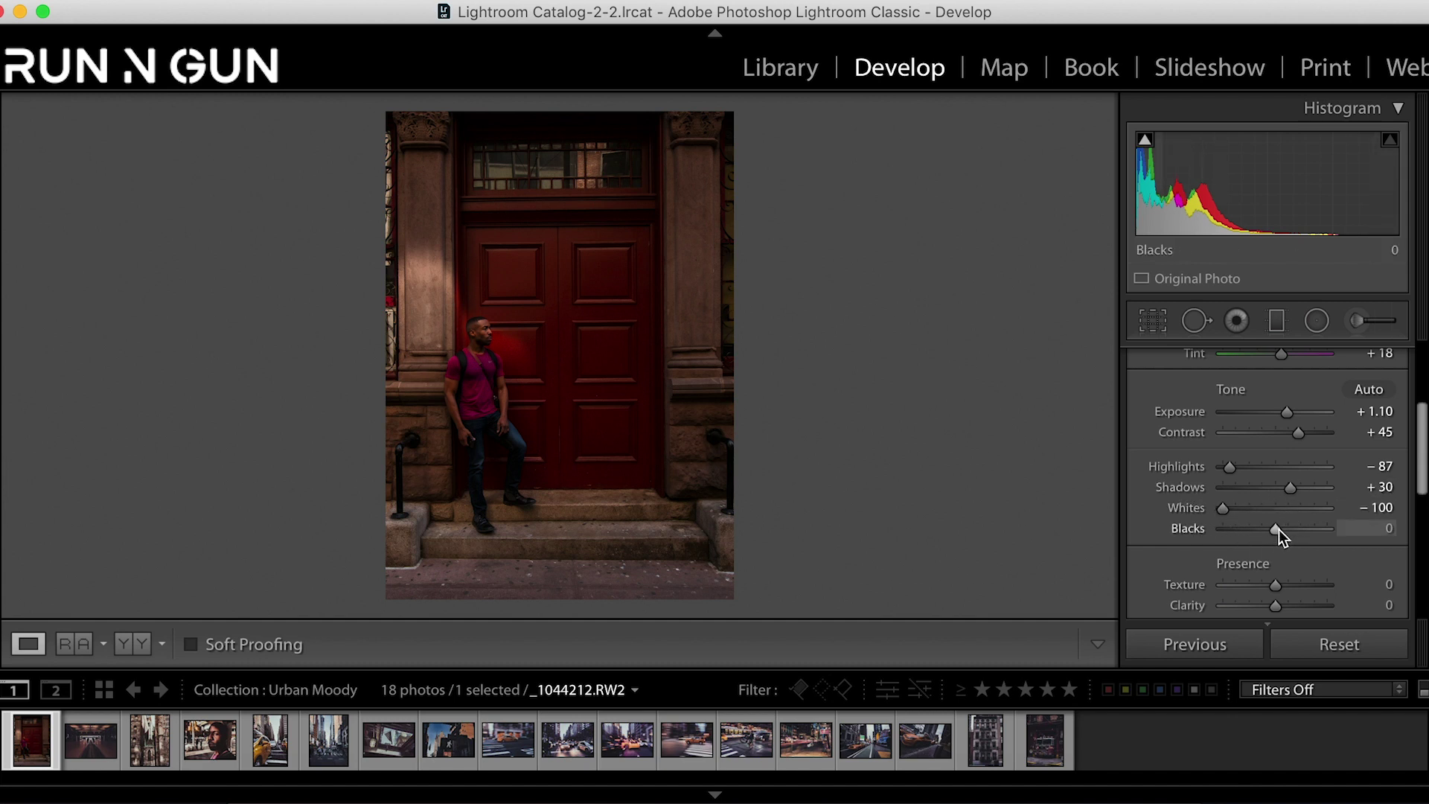
drag(1277, 529, 1270, 529)
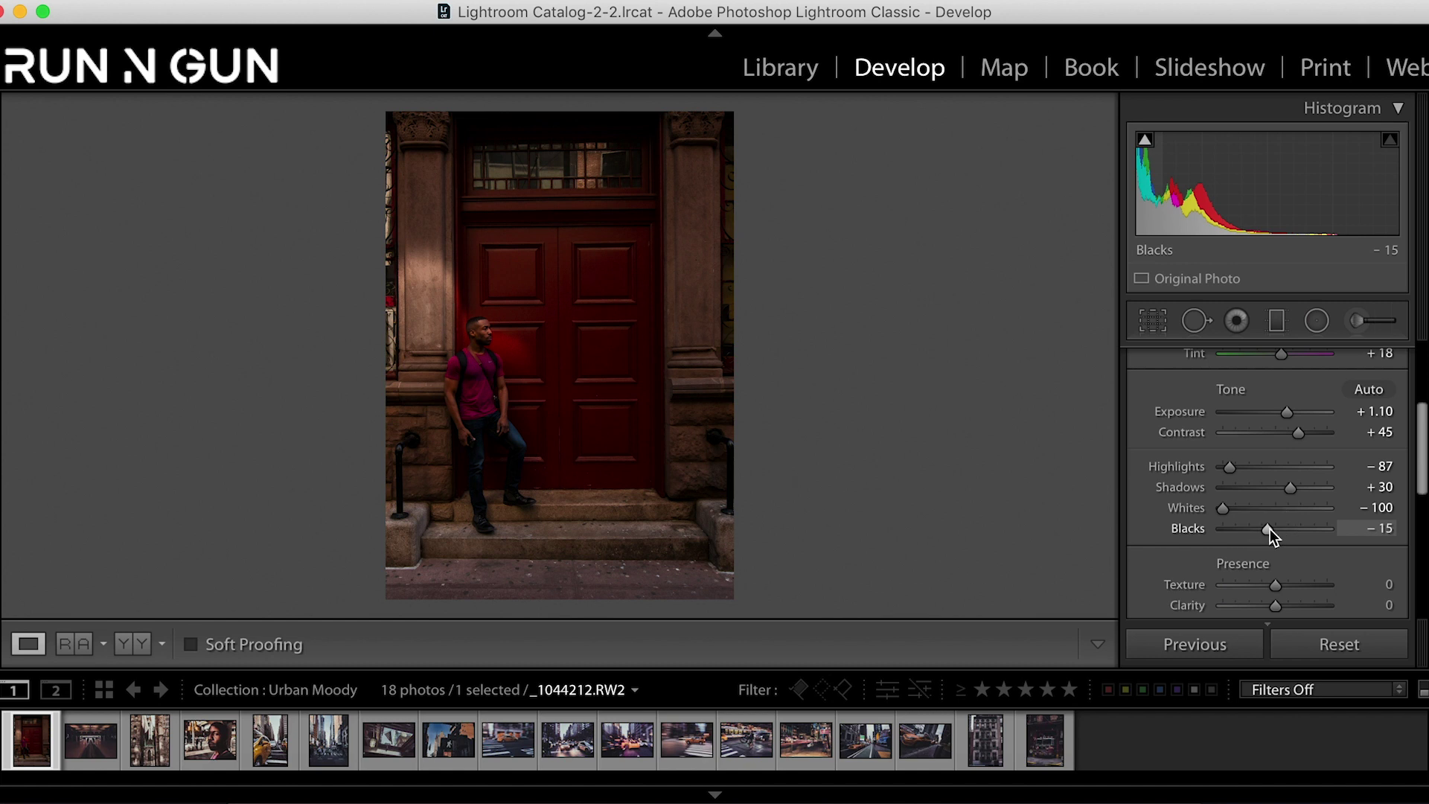
drag(1270, 529, 1270, 529)
Step: Set Presence to Texture +27, Clarity +41 and Dehaze +30, checking detail zoomed in
scroll(1154, 574, down, 1)
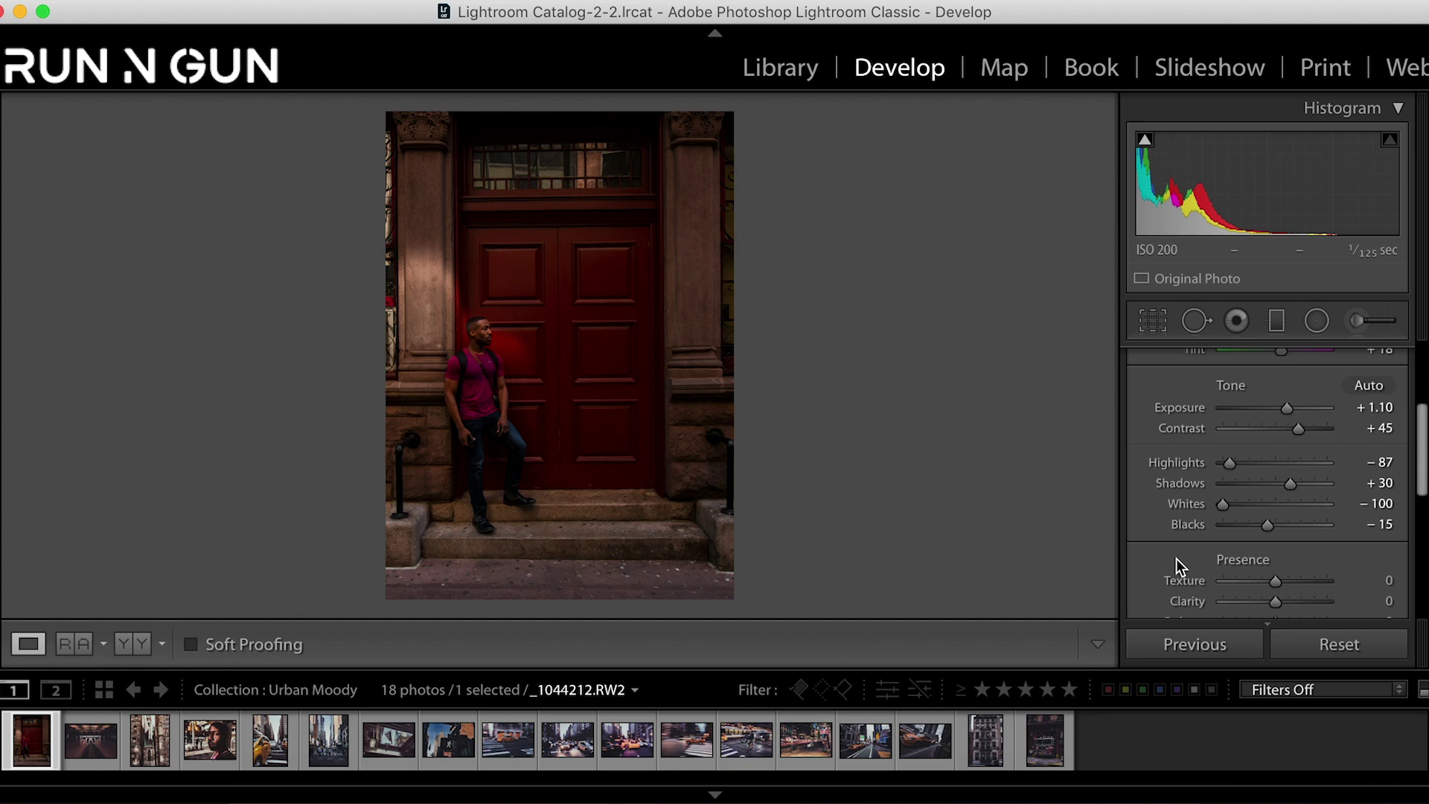
scroll(1176, 559, down, 5)
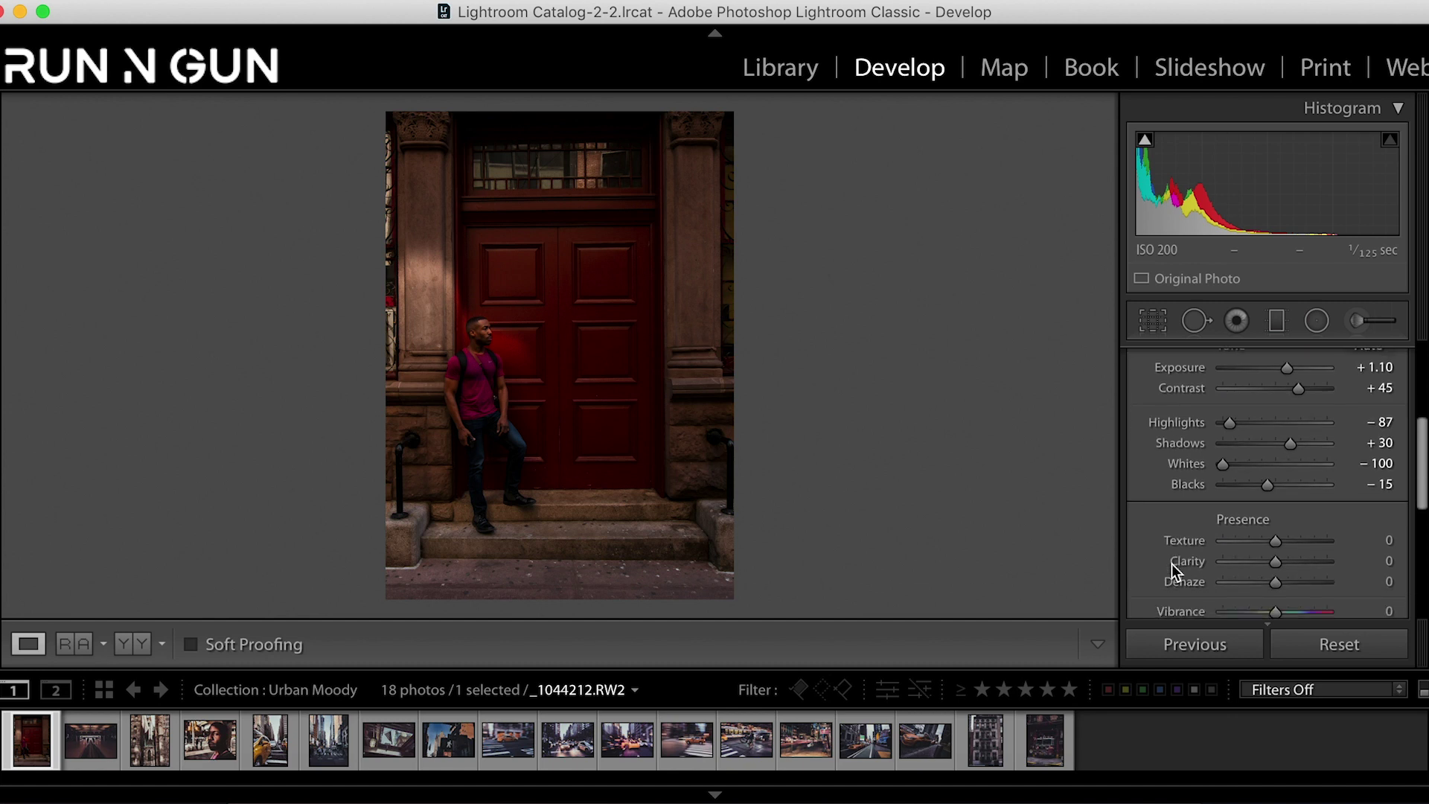
scroll(1172, 570, down, 2)
drag(1275, 522, 1301, 545)
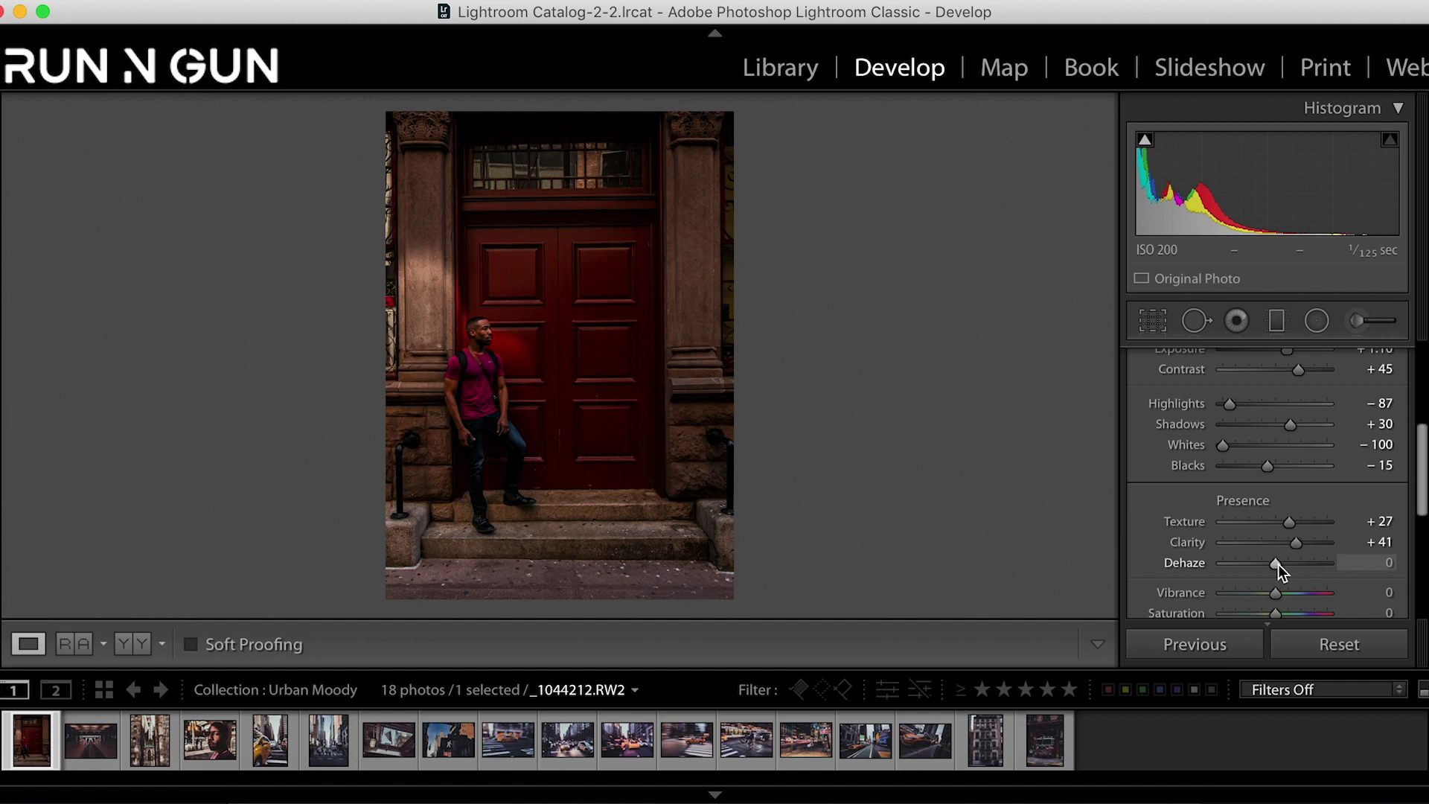
click(424, 296)
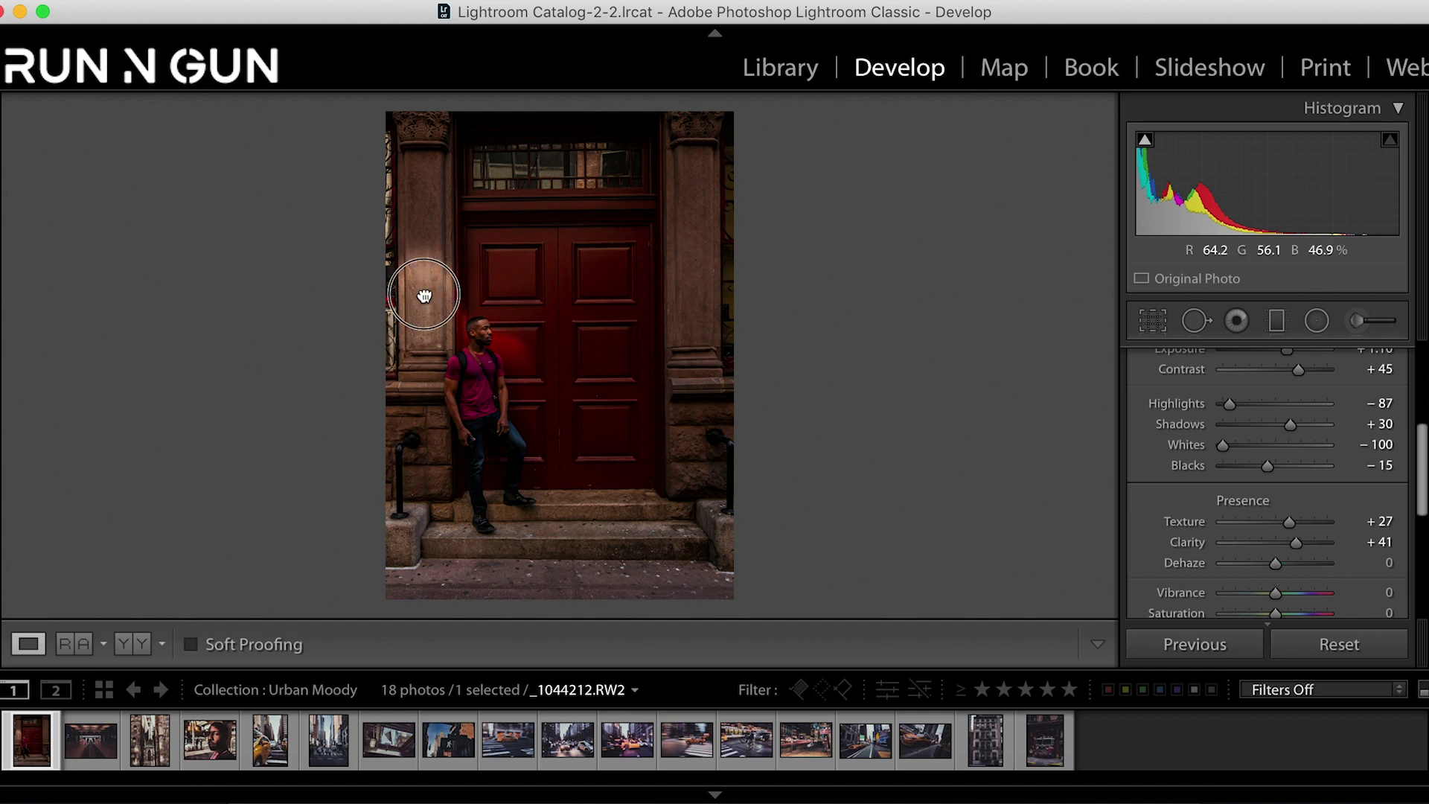
click(607, 427)
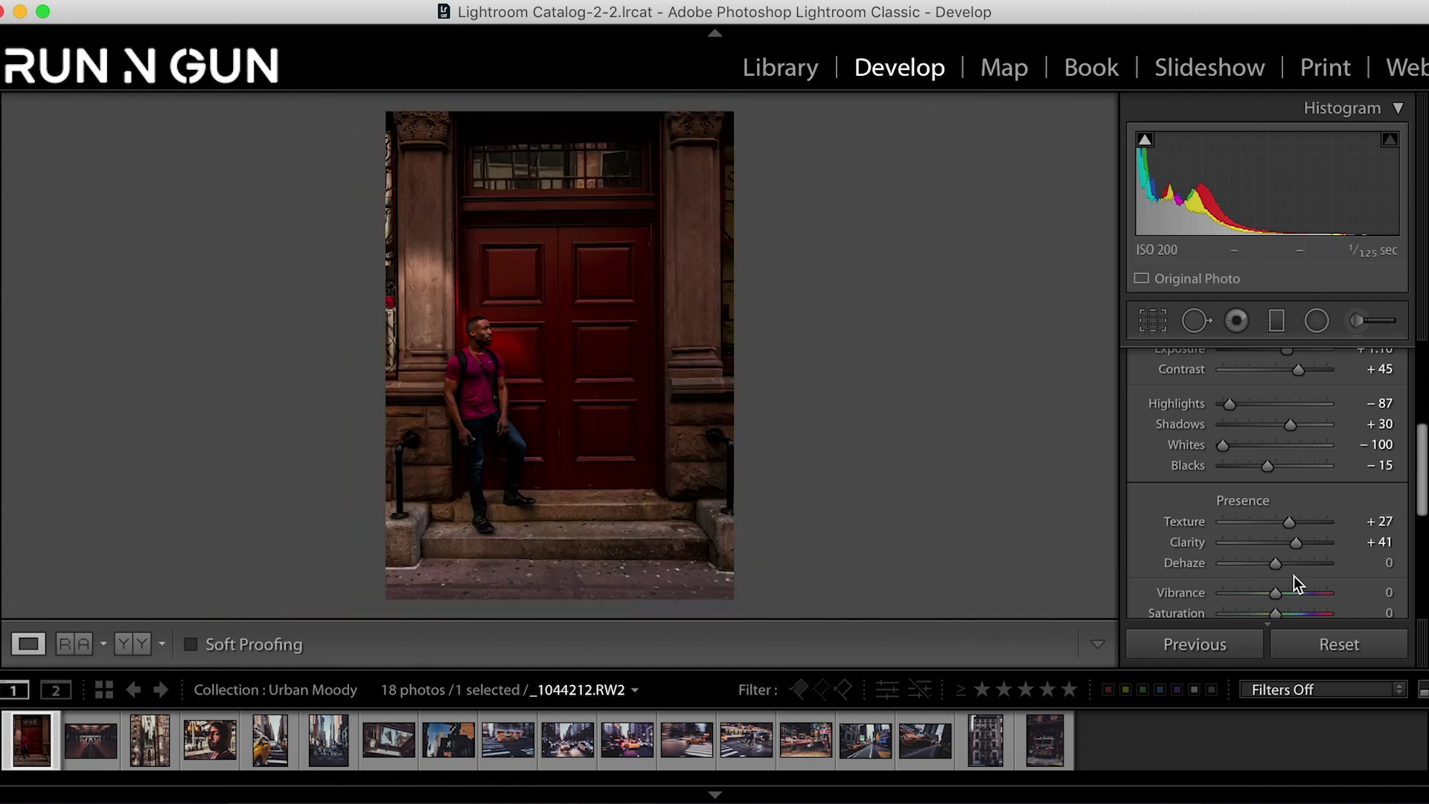
drag(1279, 563, 1291, 566)
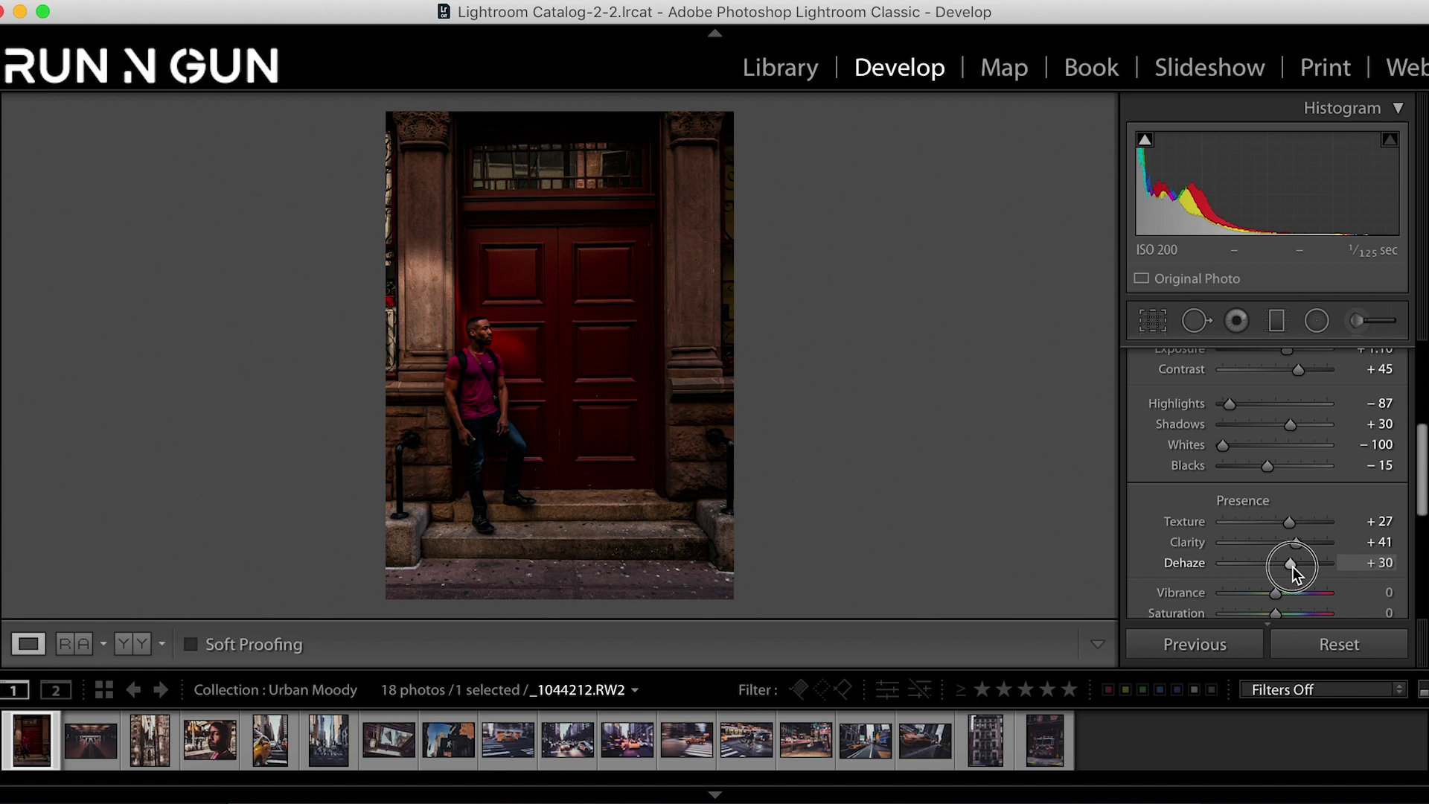
drag(1291, 566, 1292, 566)
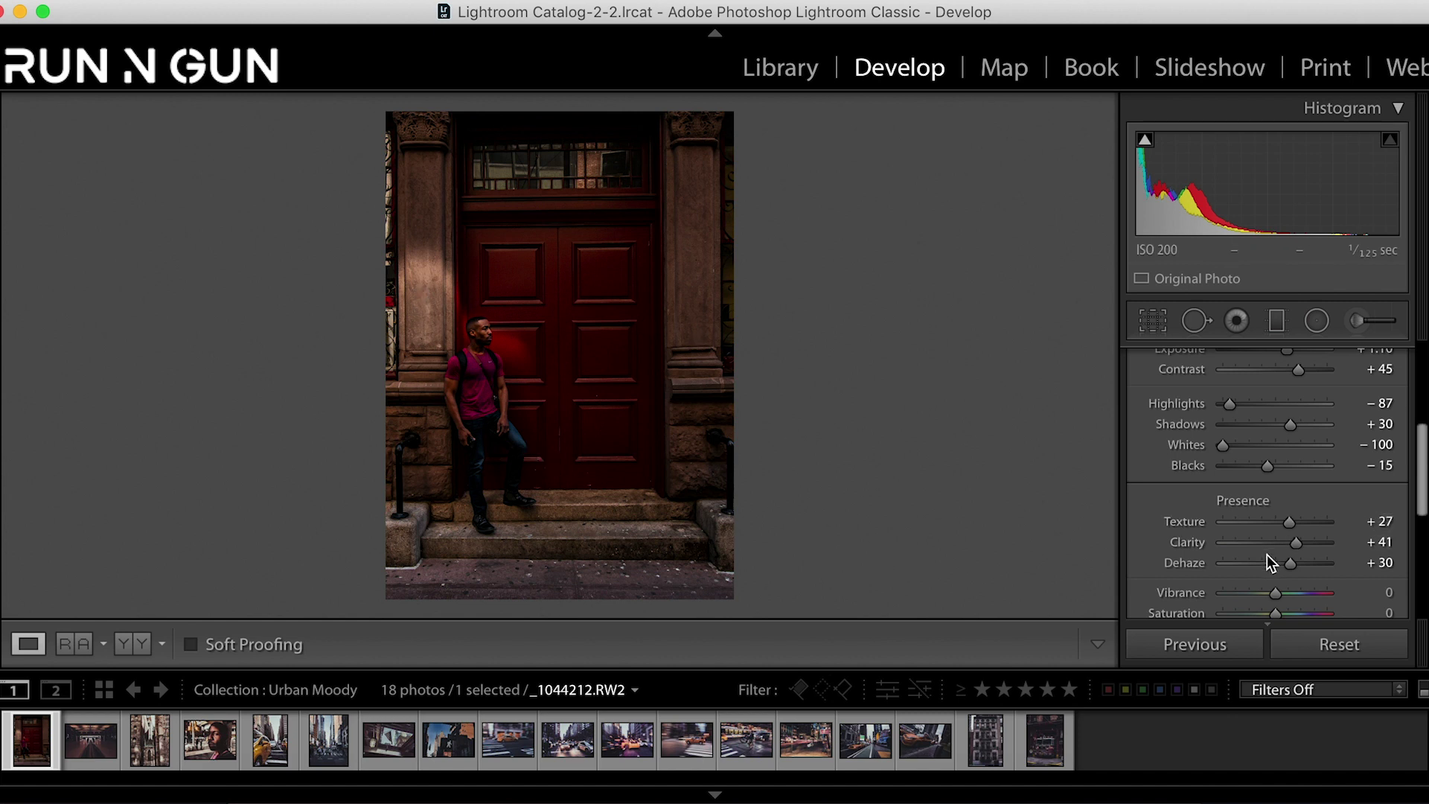
scroll(1266, 554, down, 1)
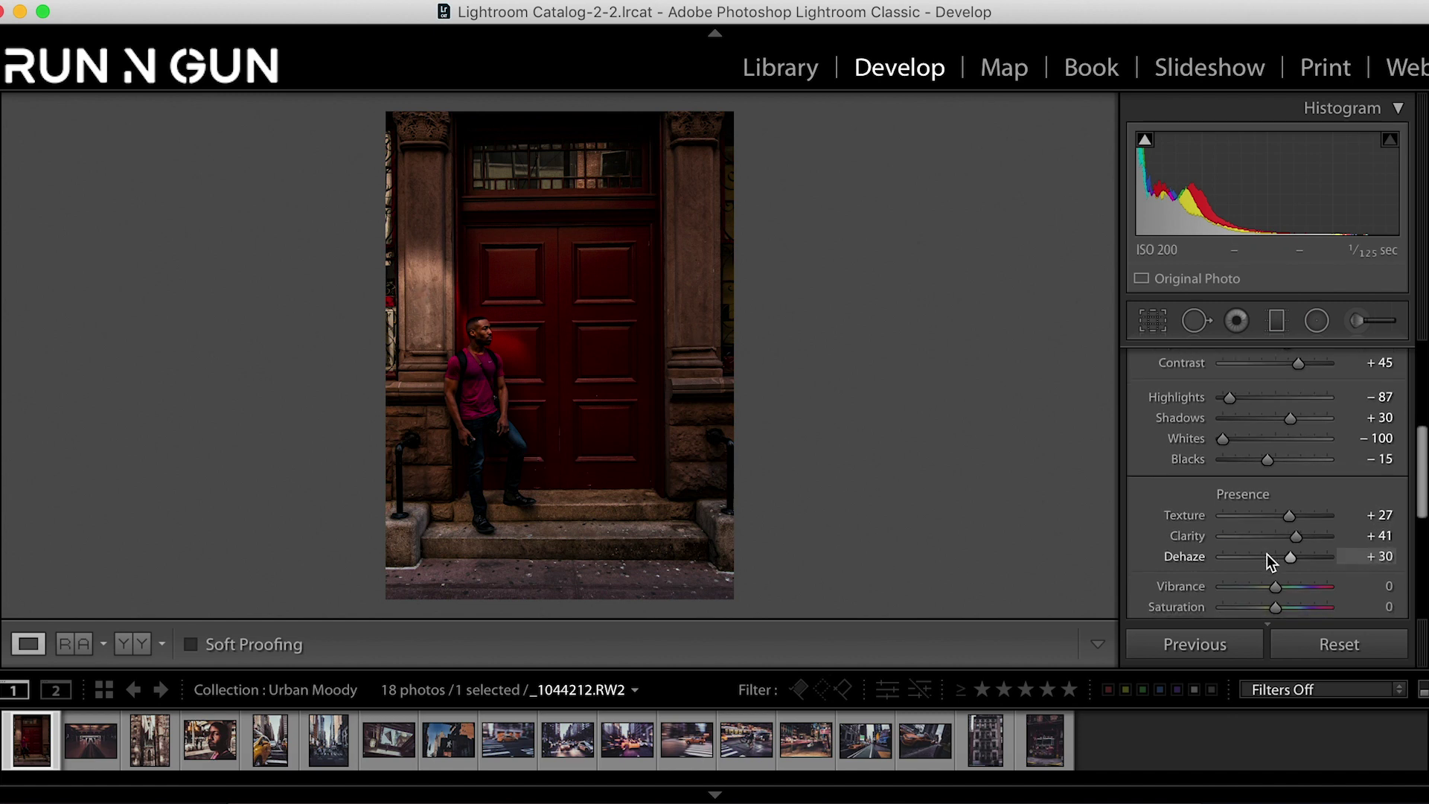
Step: Expand the Tone Curve panel and pull the RGB curve's top-right white point slightly down
drag(1420, 435, 1399, 491)
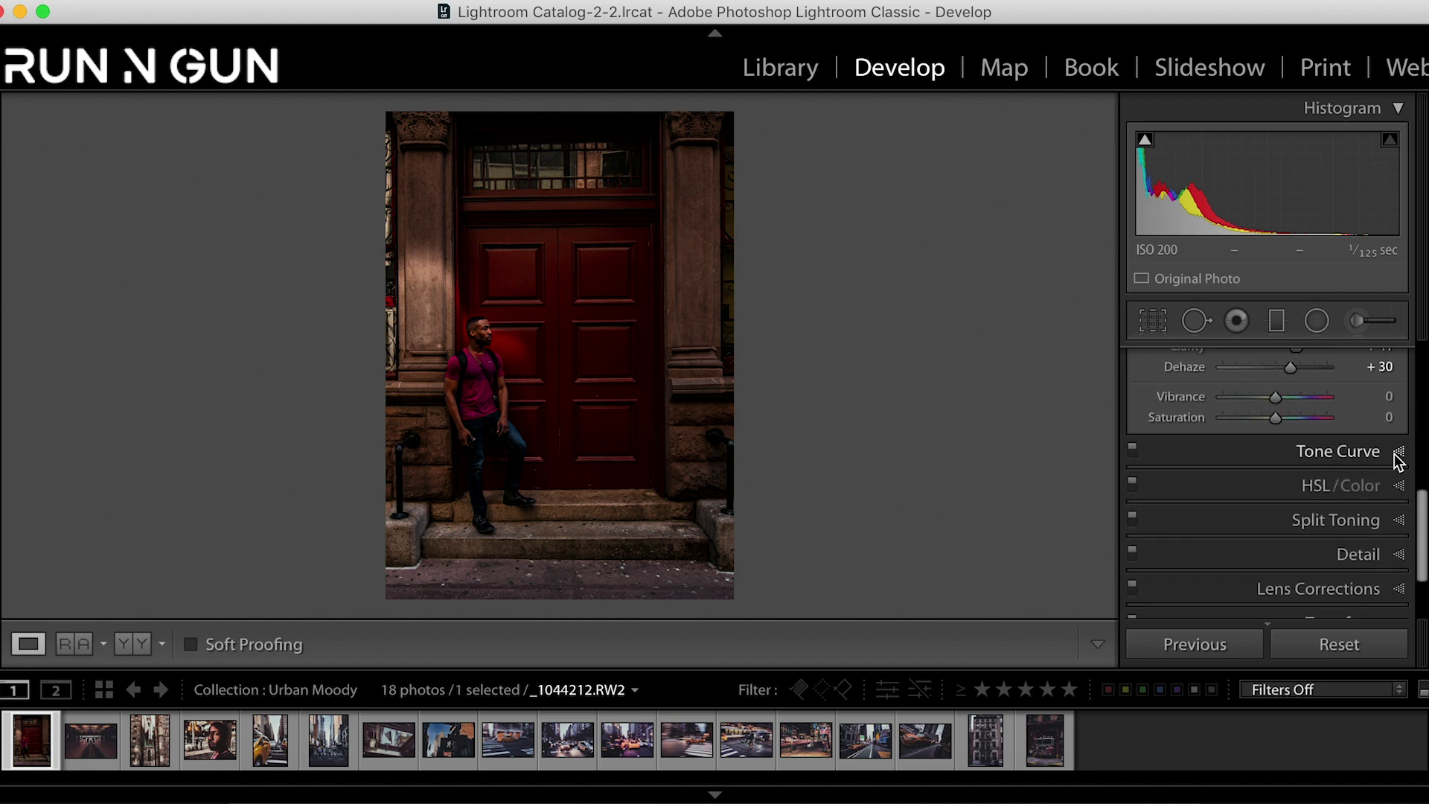
click(1400, 451)
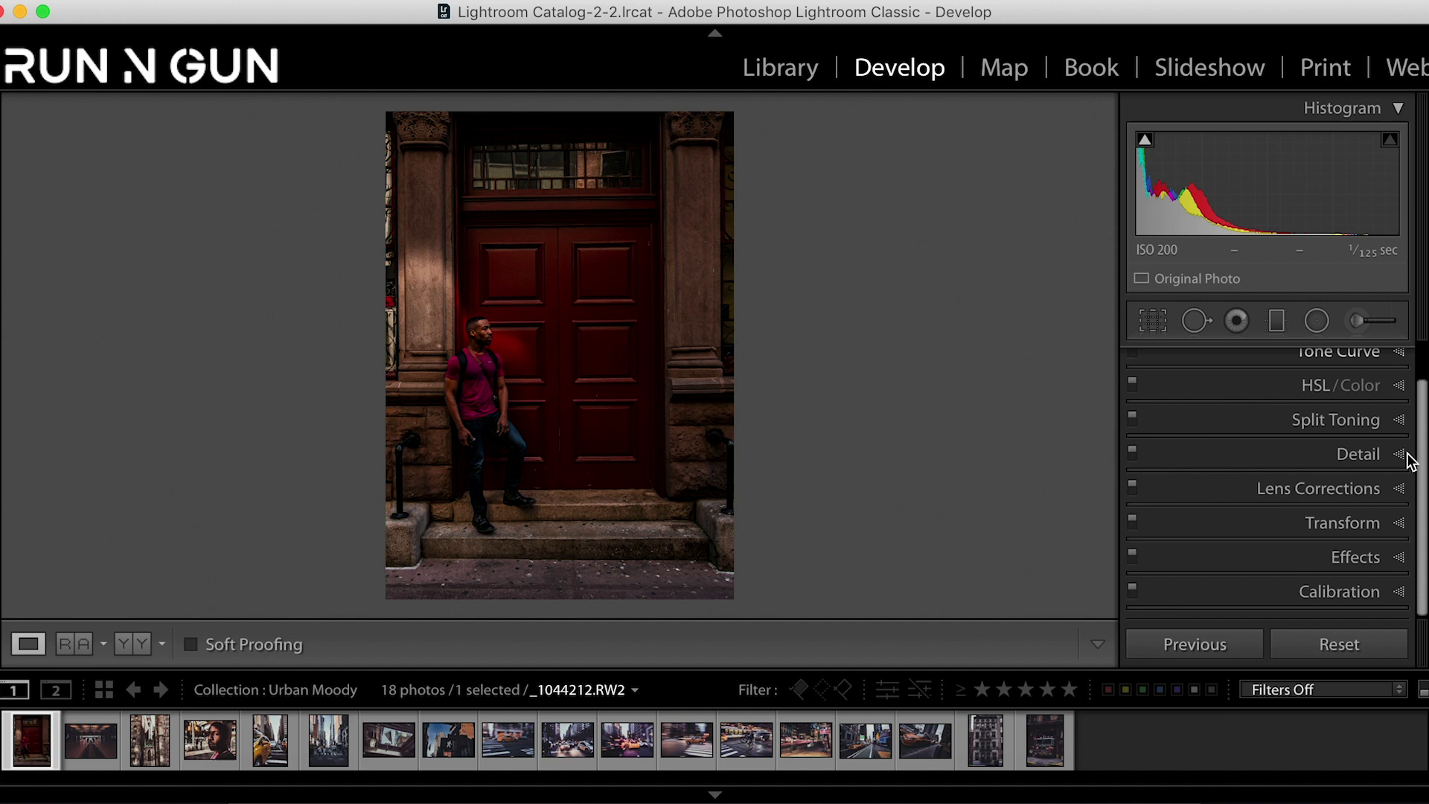
mouse_move(1425, 420)
mouse_down()
mouse_move(1418, 458)
mouse_move(1426, 443)
mouse_up()
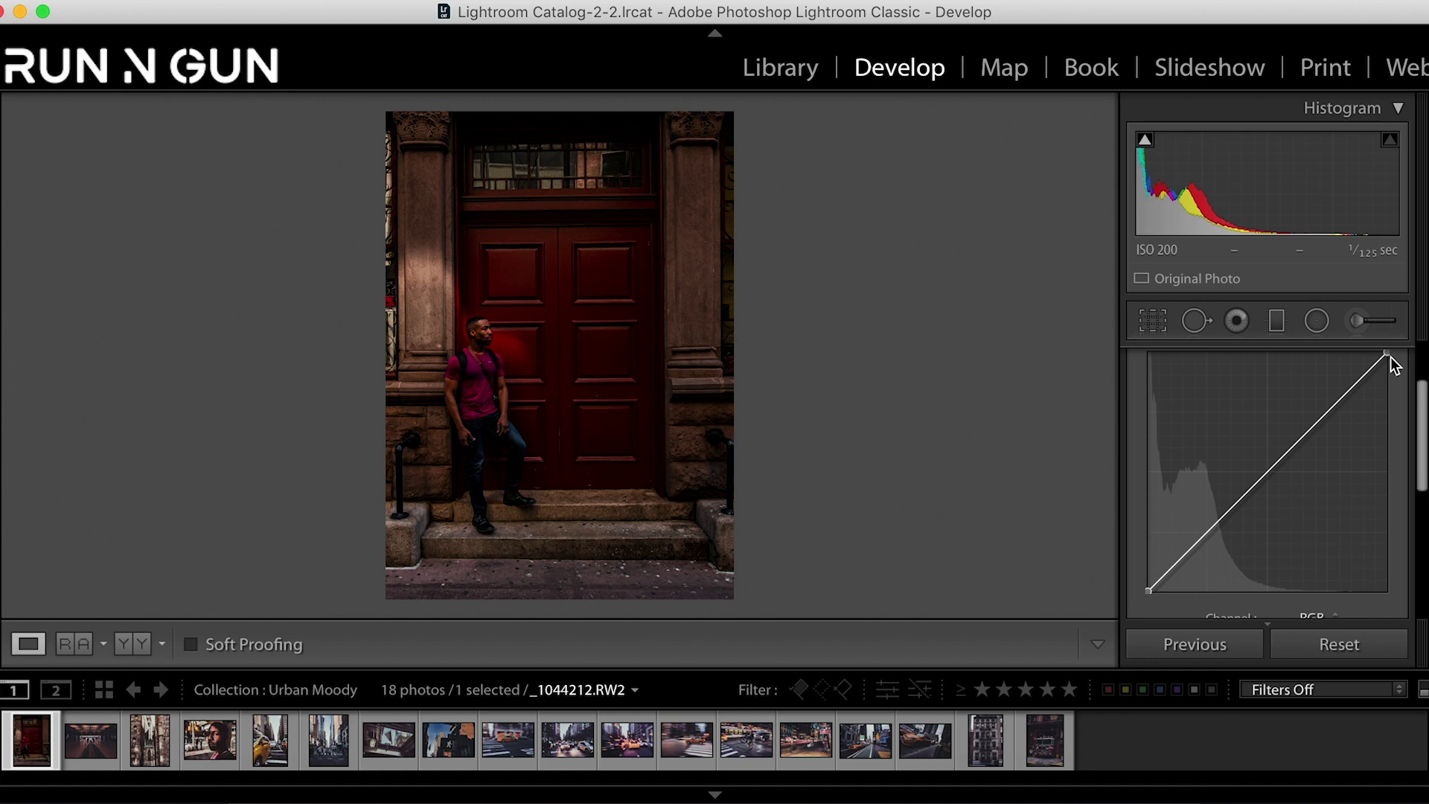
drag(1386, 354, 1426, 456)
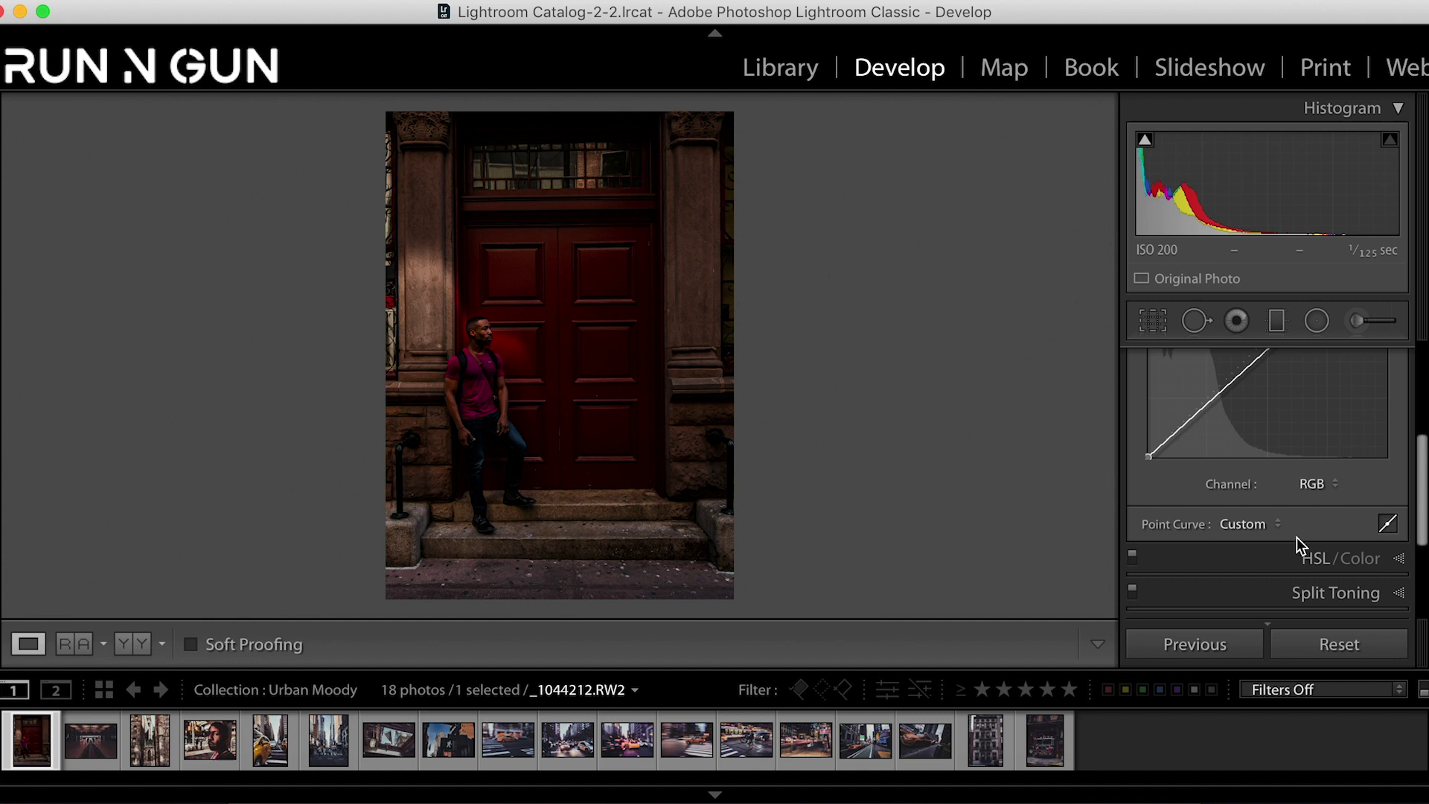
drag(1422, 525, 1419, 451)
drag(1387, 367, 1386, 395)
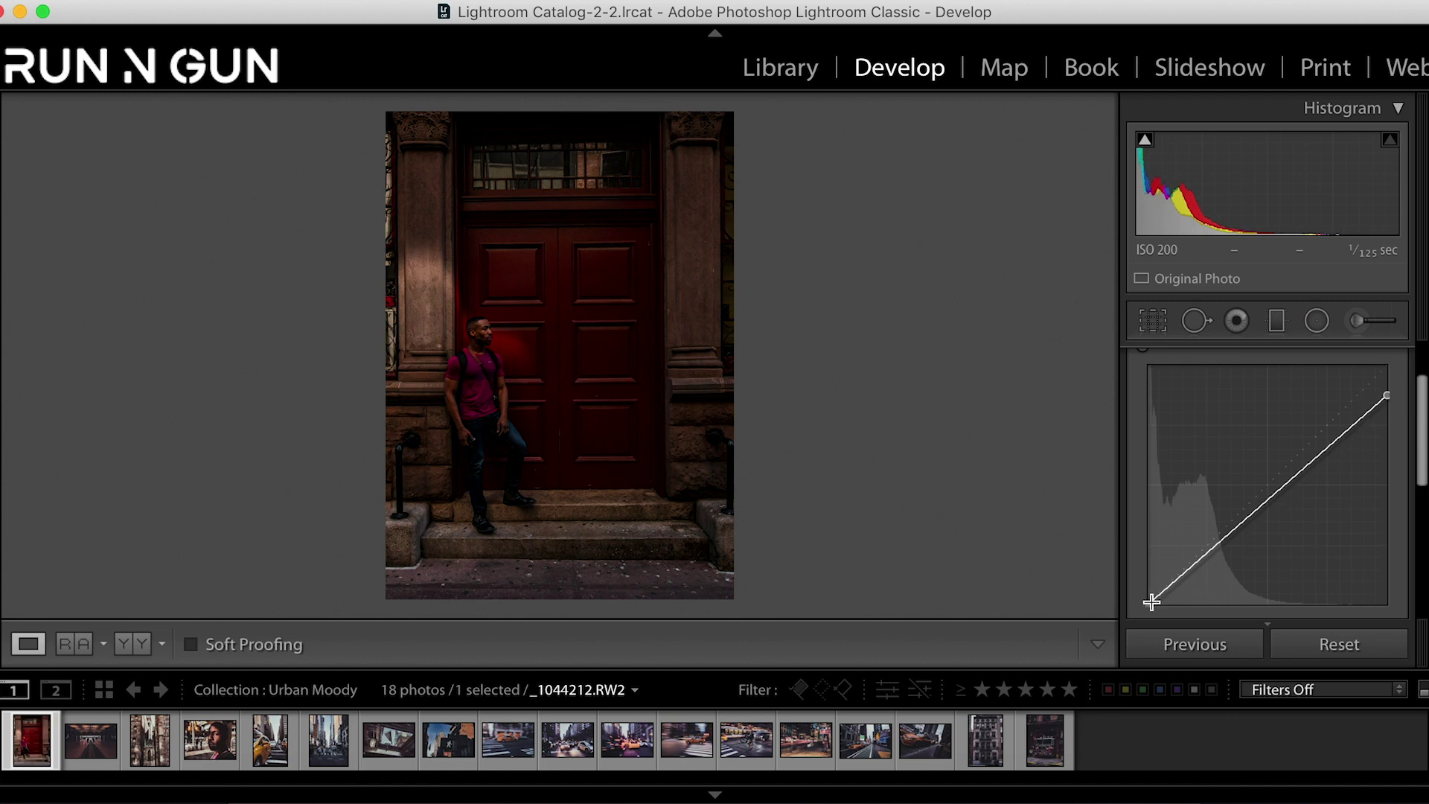
Step: Lift the black point, pull a shadow point down and raise an upper-tone point into a matte S-curve
drag(1150, 600, 1145, 571)
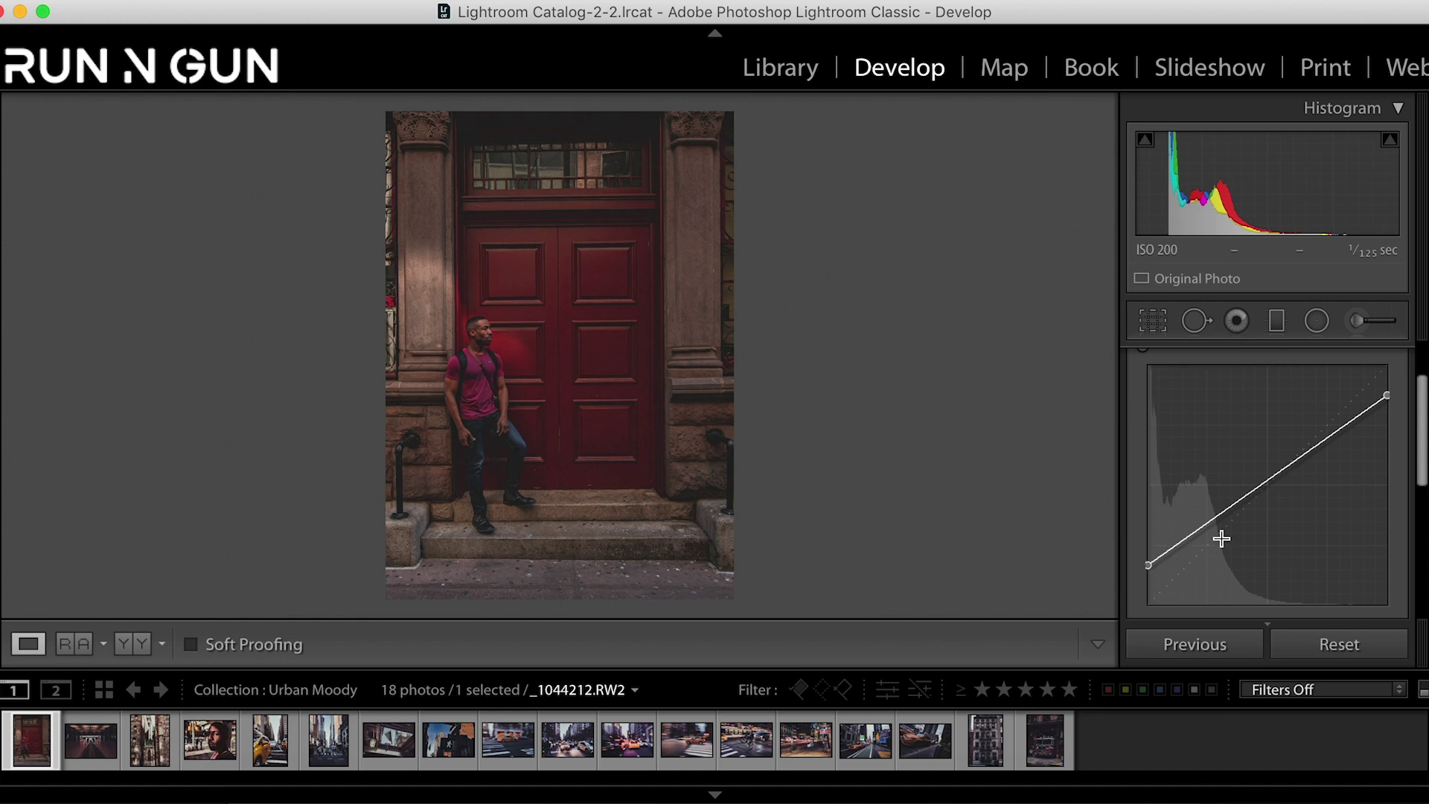
drag(1331, 440, 1331, 420)
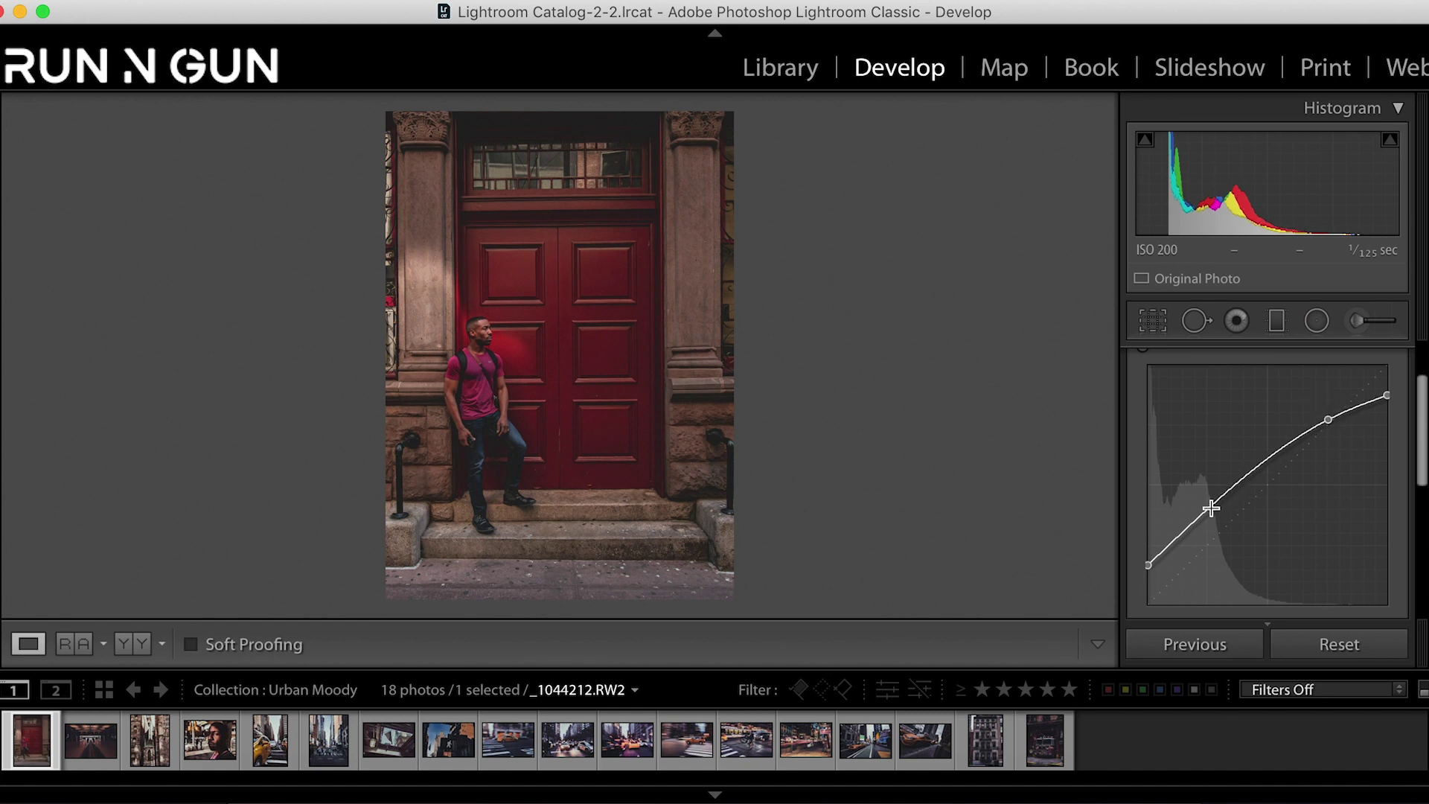
drag(1217, 504, 1218, 532)
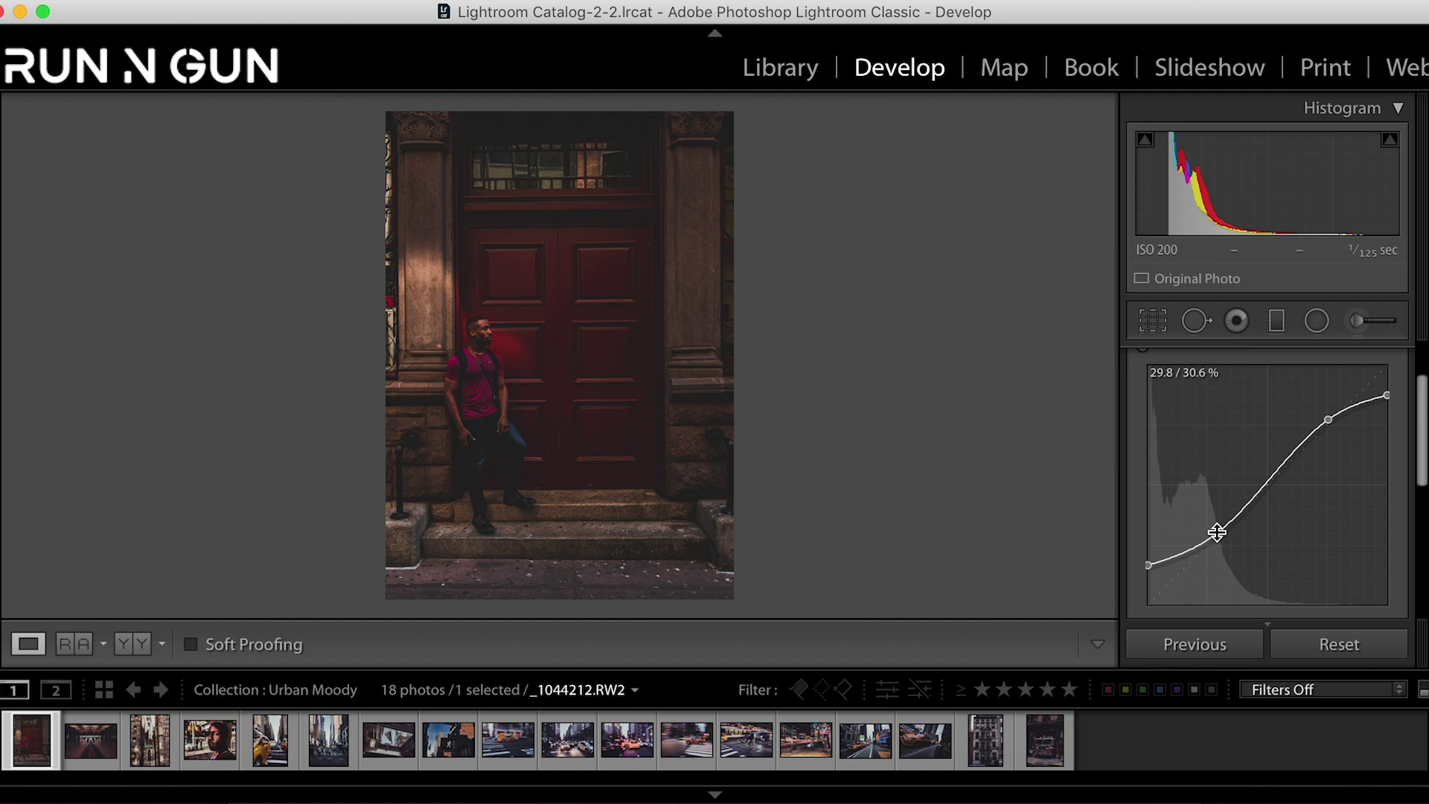
drag(1329, 421, 1315, 434)
drag(1220, 533, 1225, 533)
mouse_move(1144, 568)
mouse_down()
mouse_move(1136, 548)
mouse_move(1132, 573)
mouse_up()
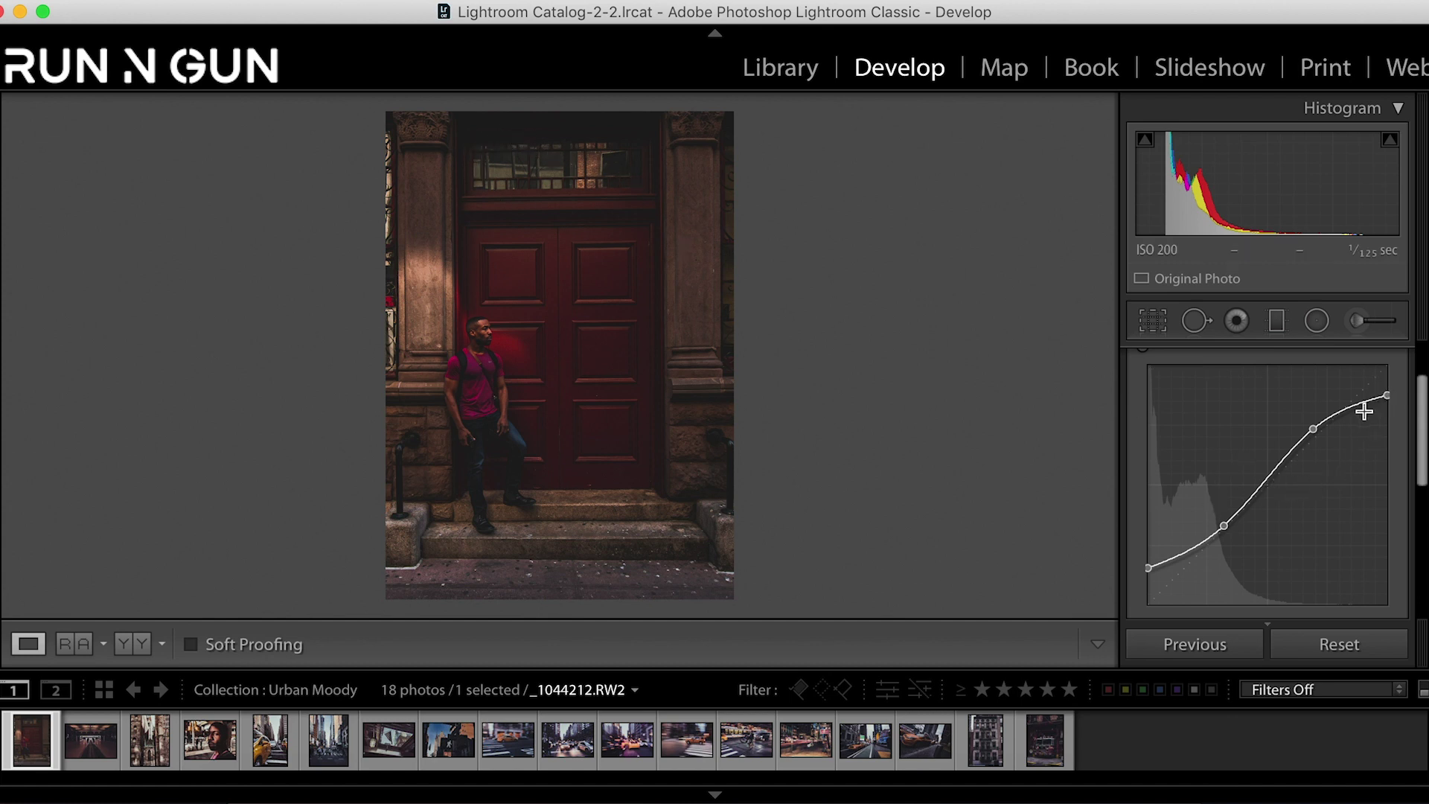
drag(1310, 432, 1316, 430)
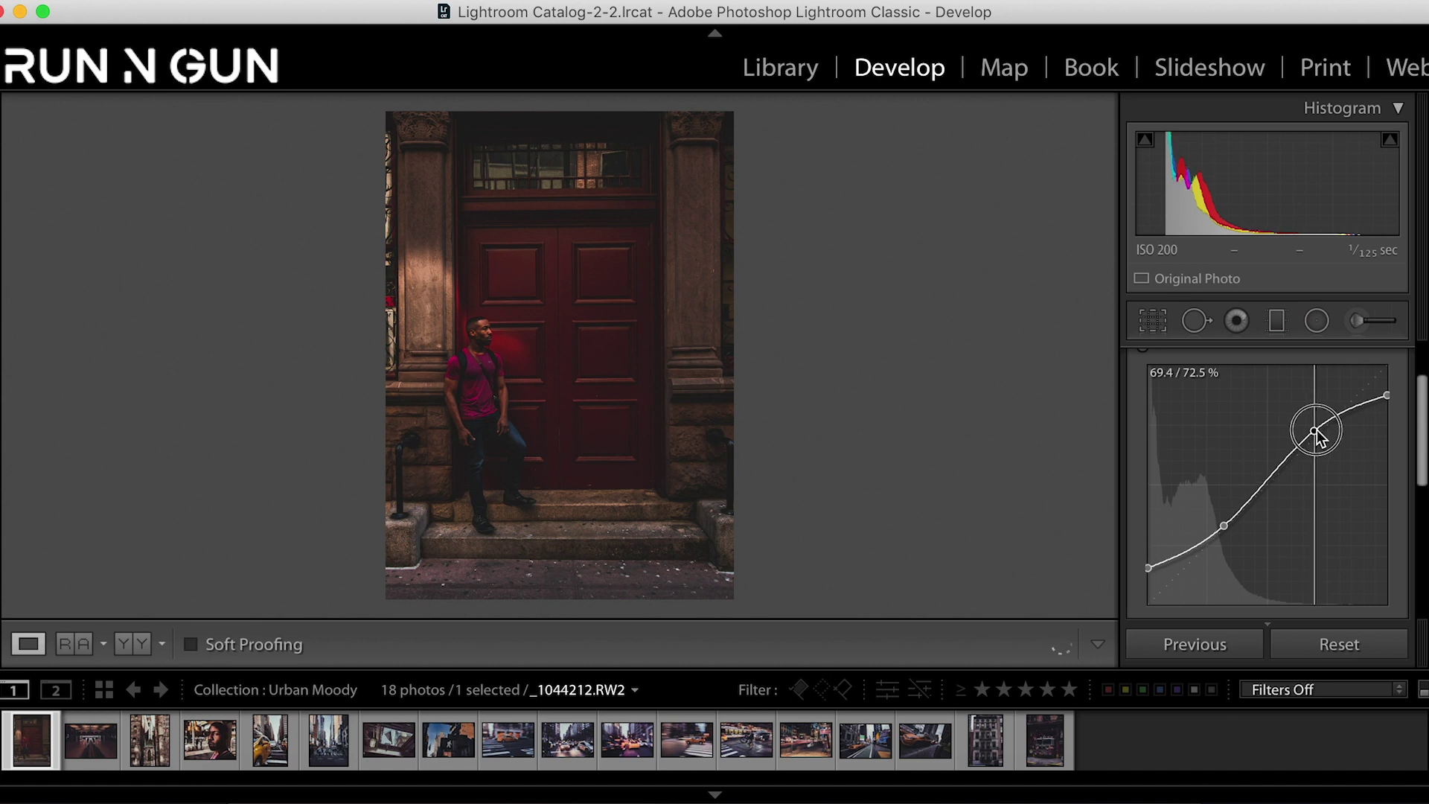
drag(1423, 437, 1422, 408)
click(1399, 392)
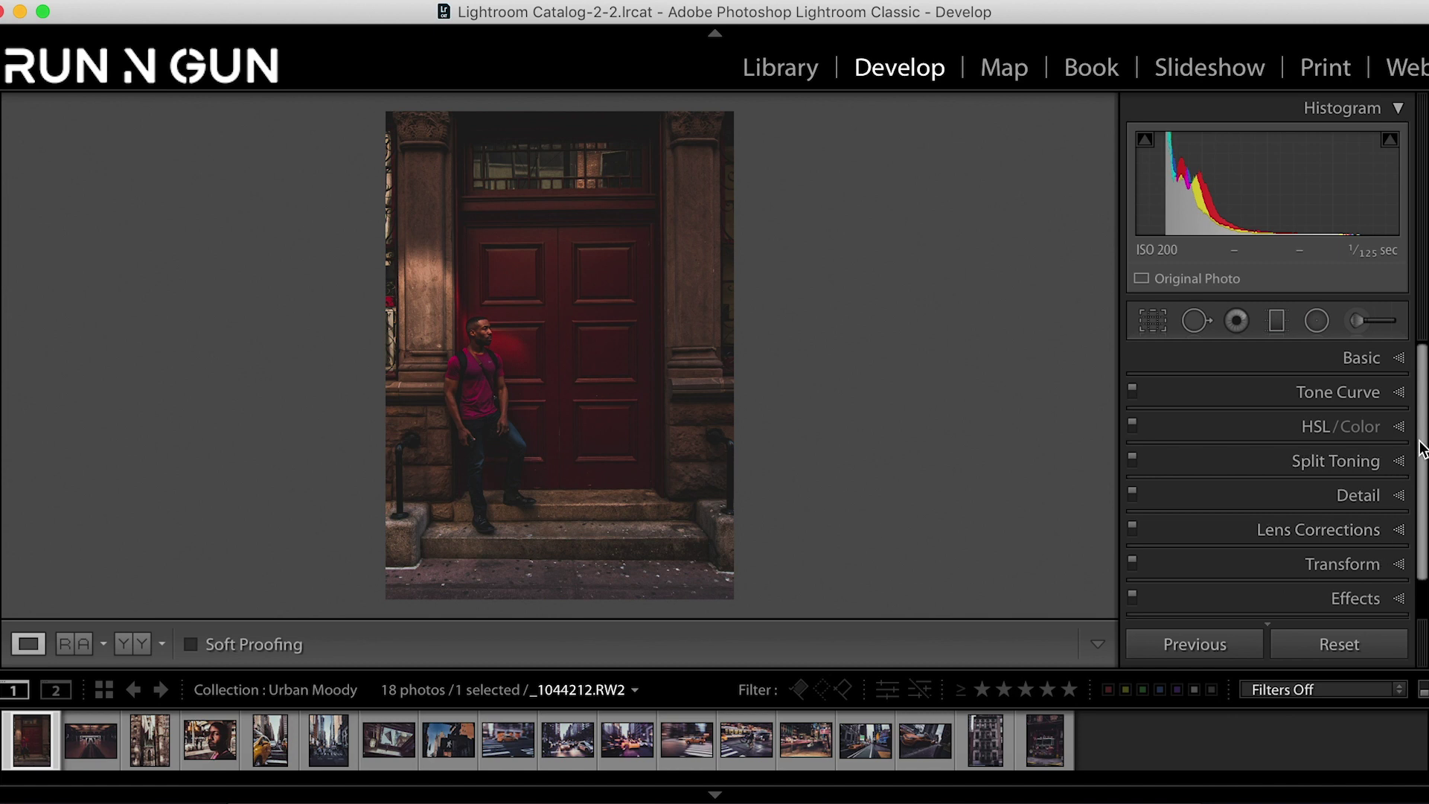
Step: In HSL Saturation, desaturate the reds, sampling the red door with the Targeted Adjustment tool
scroll(1426, 445, down, 3)
scroll(1425, 445, up, 2)
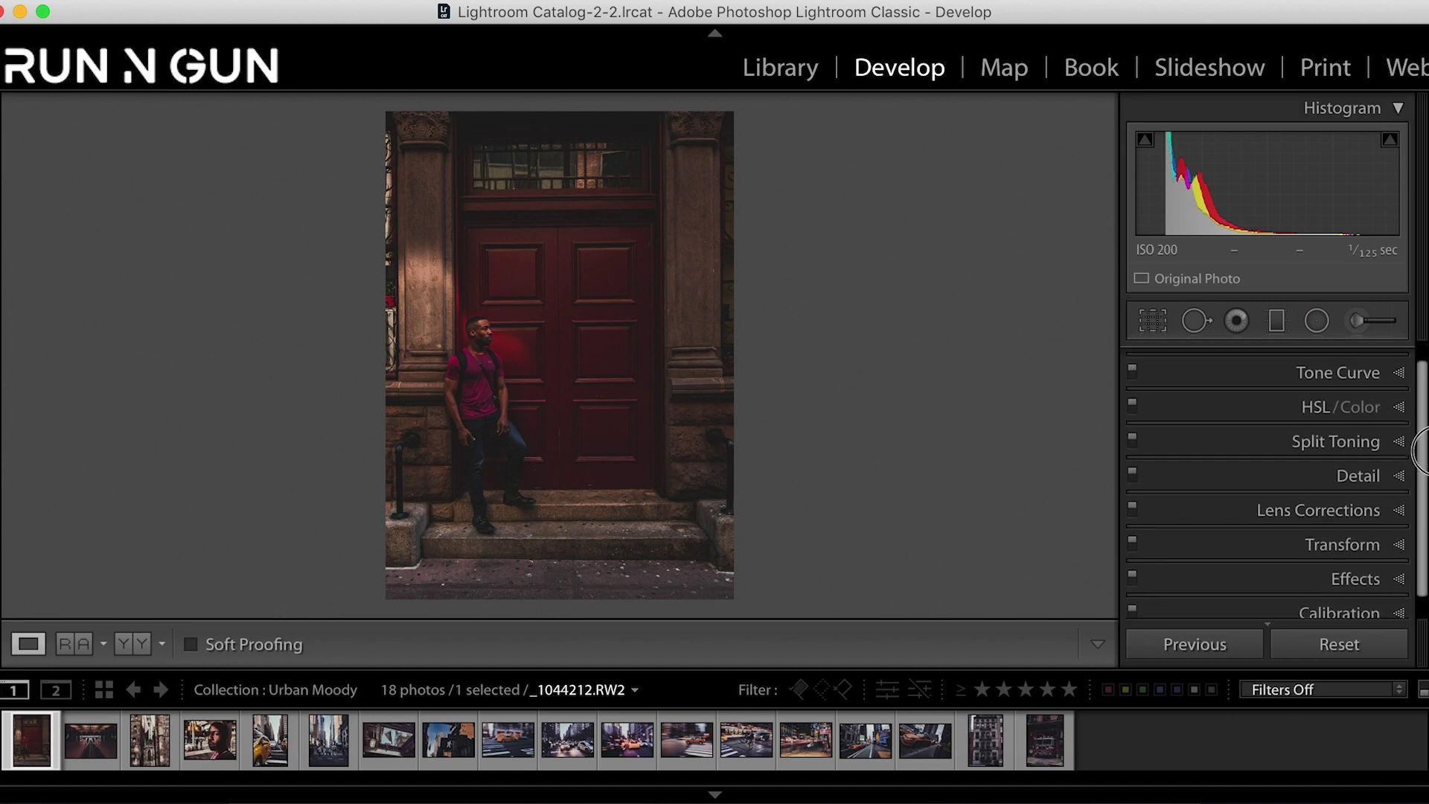
click(1400, 418)
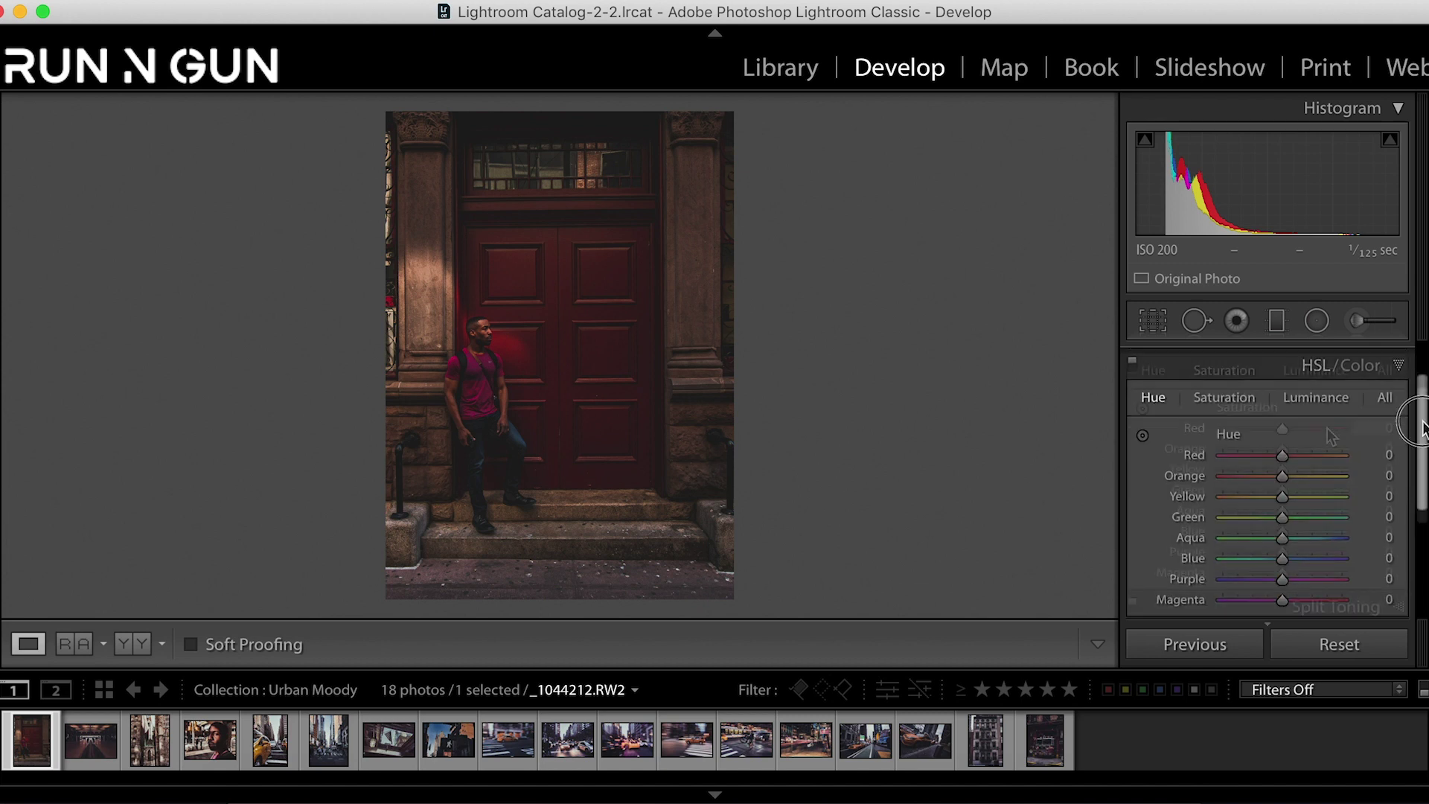
click(1225, 399)
scroll(1346, 436, down, 1)
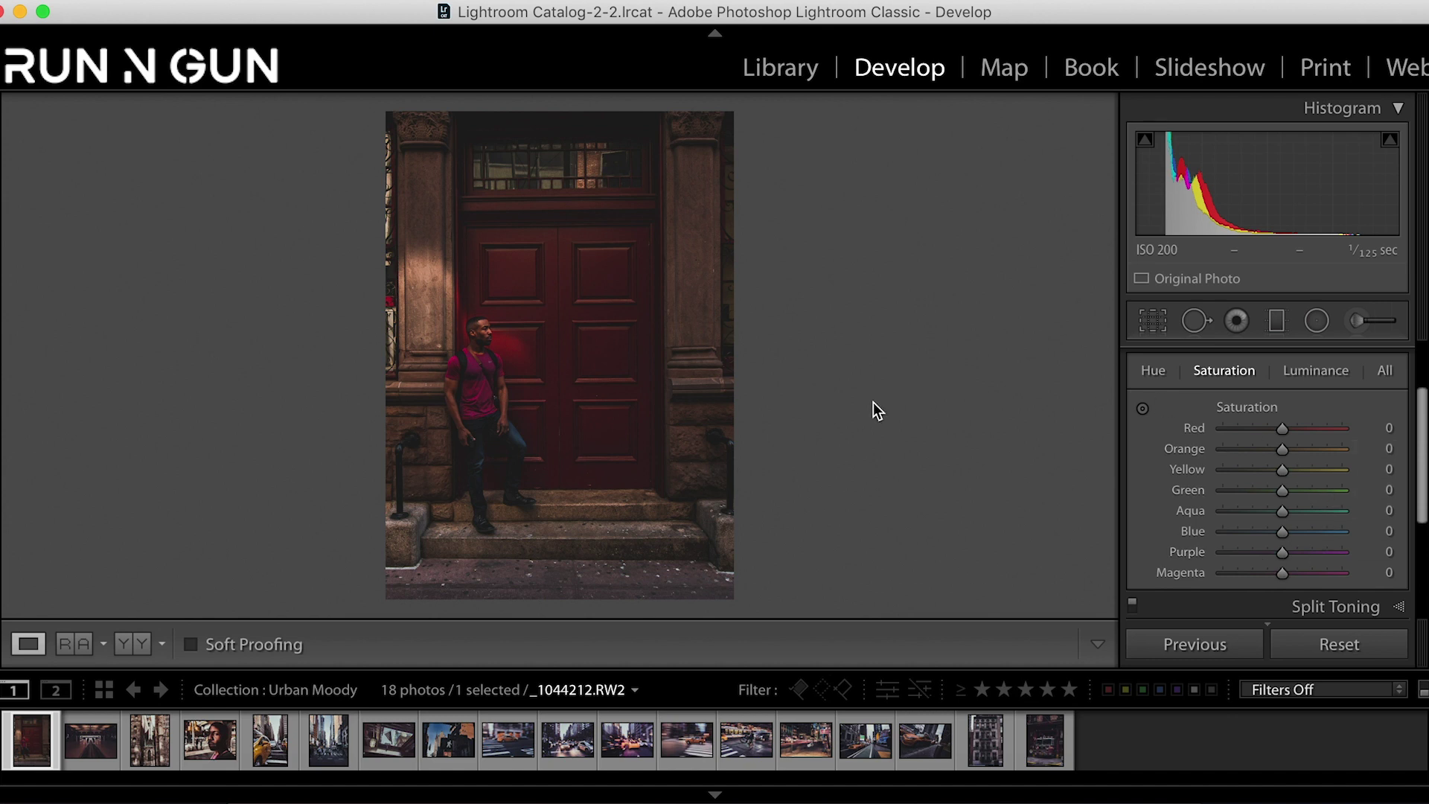
drag(1282, 428, 1194, 435)
drag(1297, 435, 1279, 435)
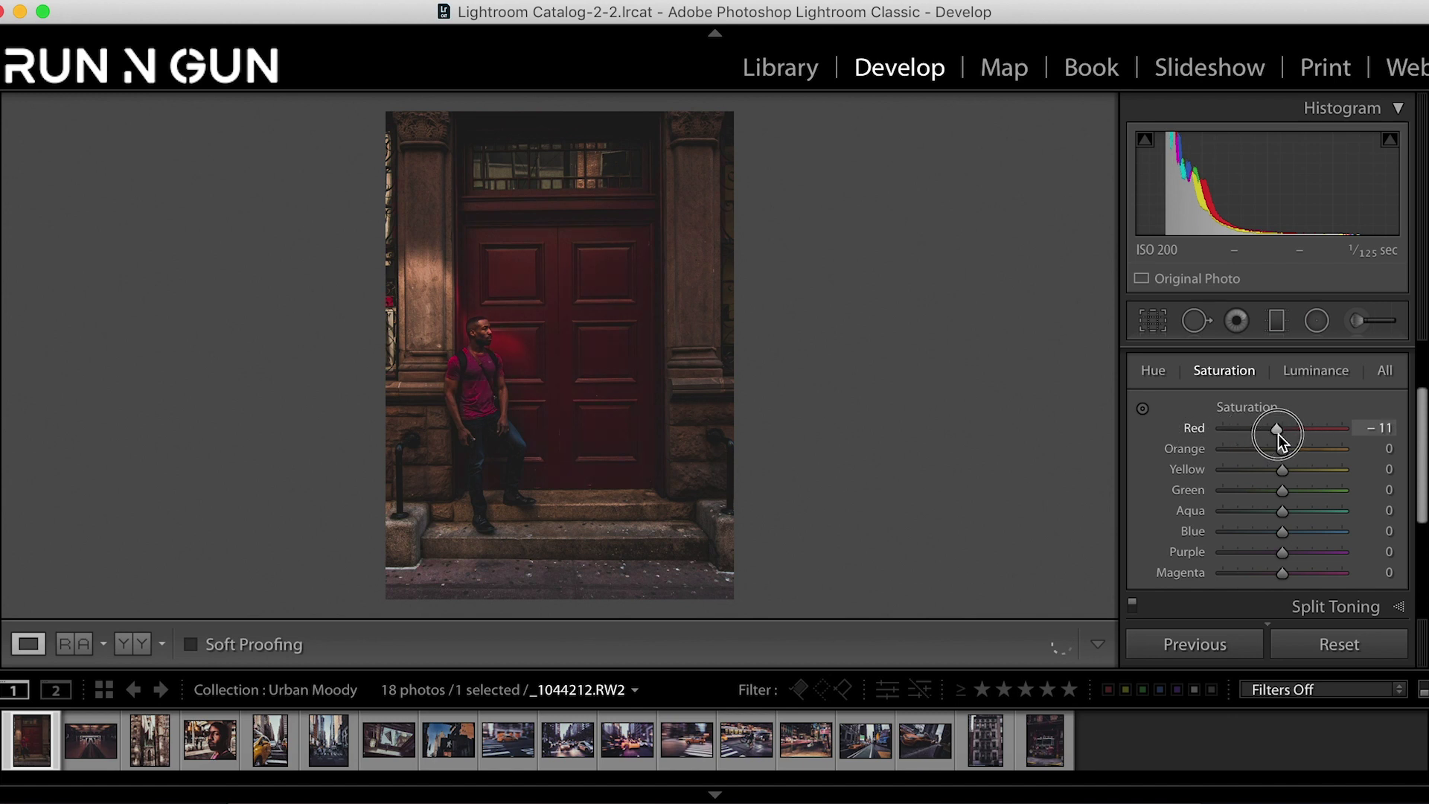
click(1142, 408)
drag(524, 352, 521, 365)
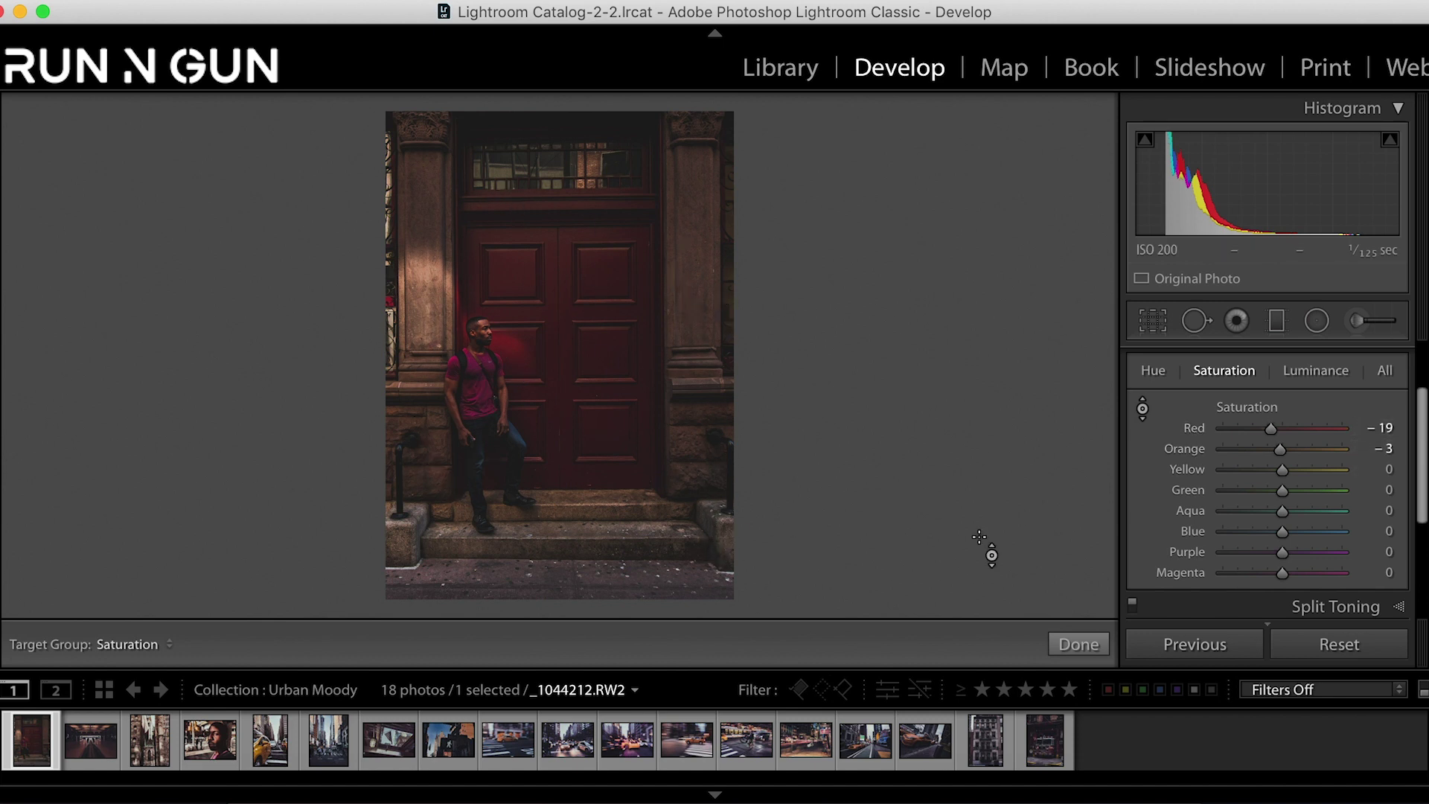
Step: Desaturate Magenta -69, Purple -81, Blue about -70, Aqua -66, Green -68 and the yellows
click(1239, 573)
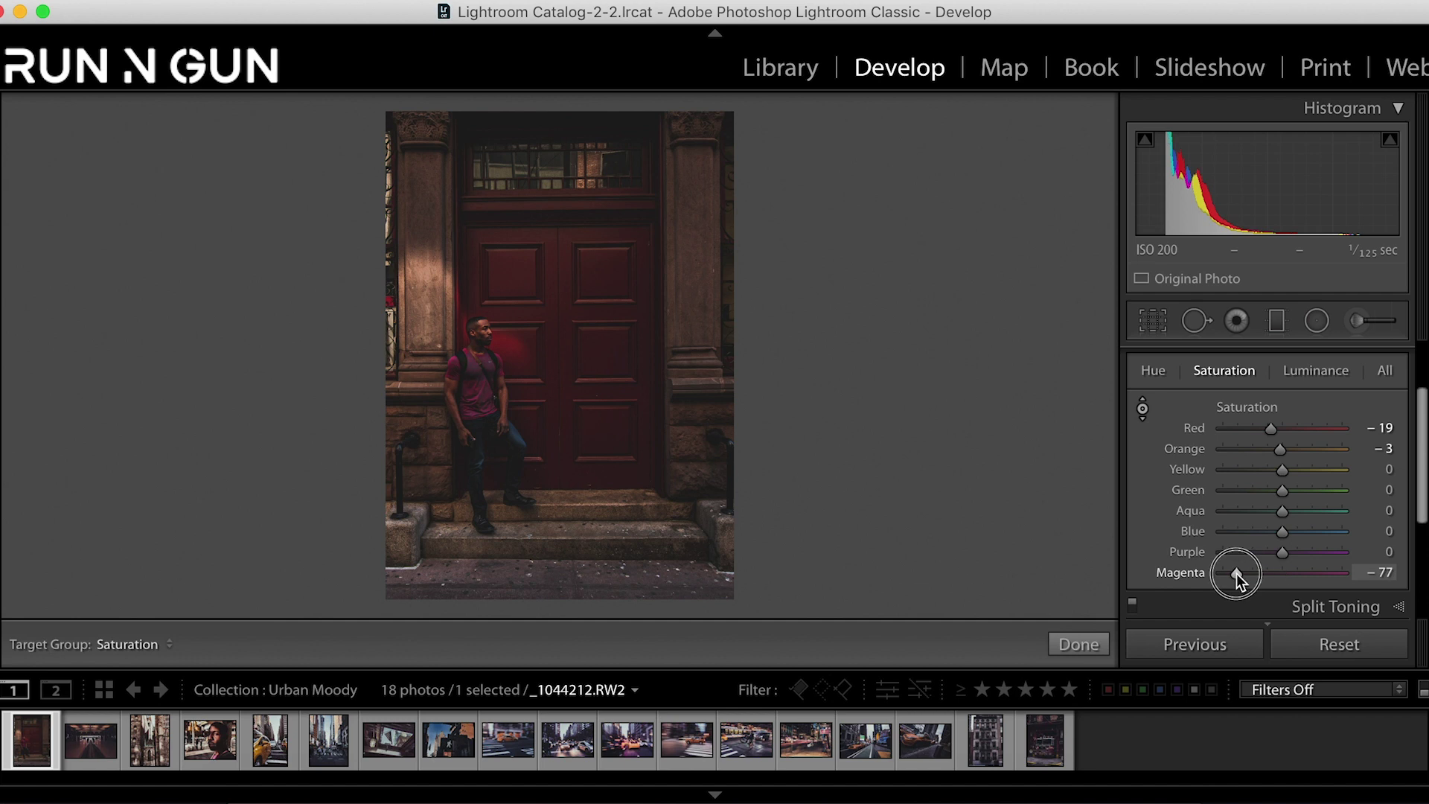
click(1234, 553)
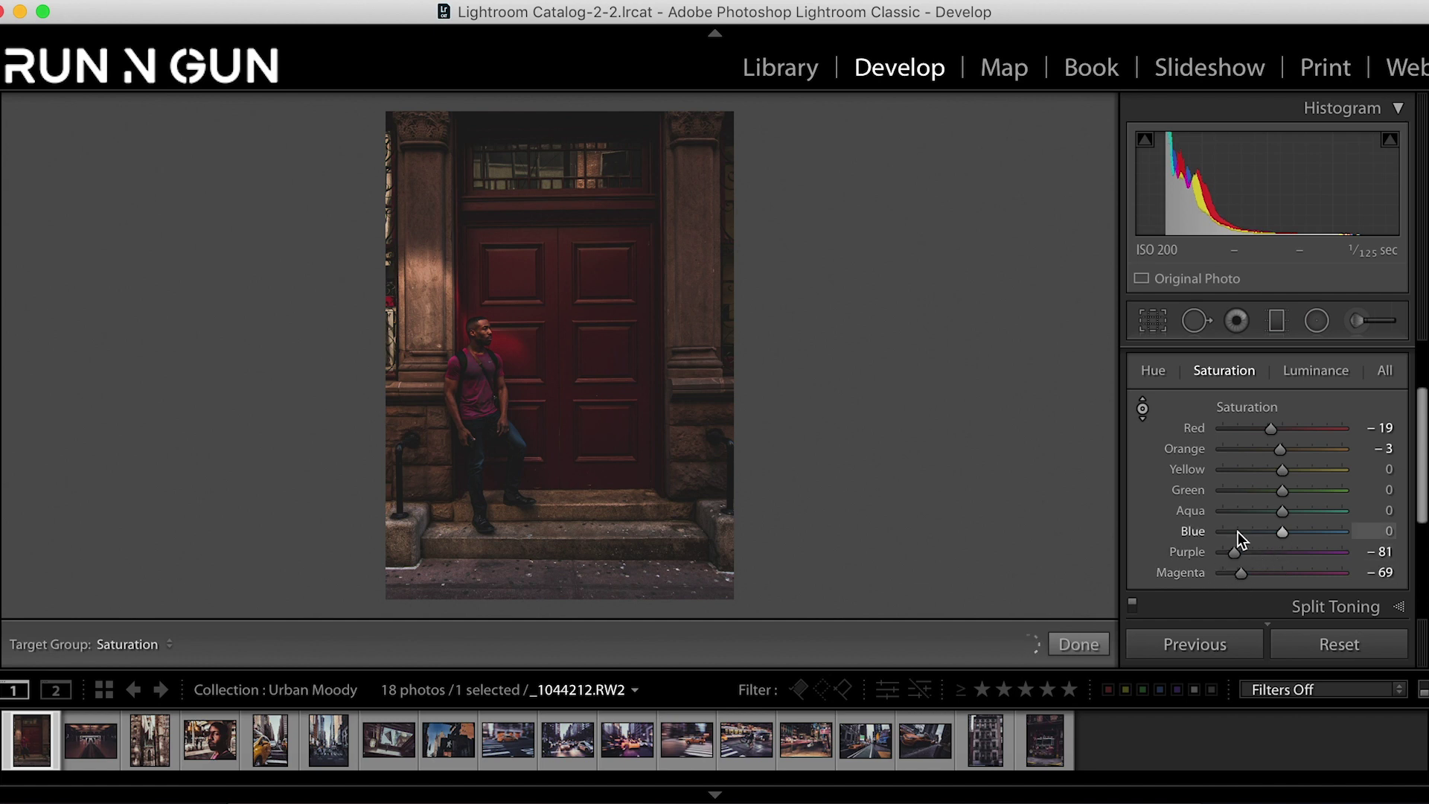
click(1238, 531)
click(1243, 511)
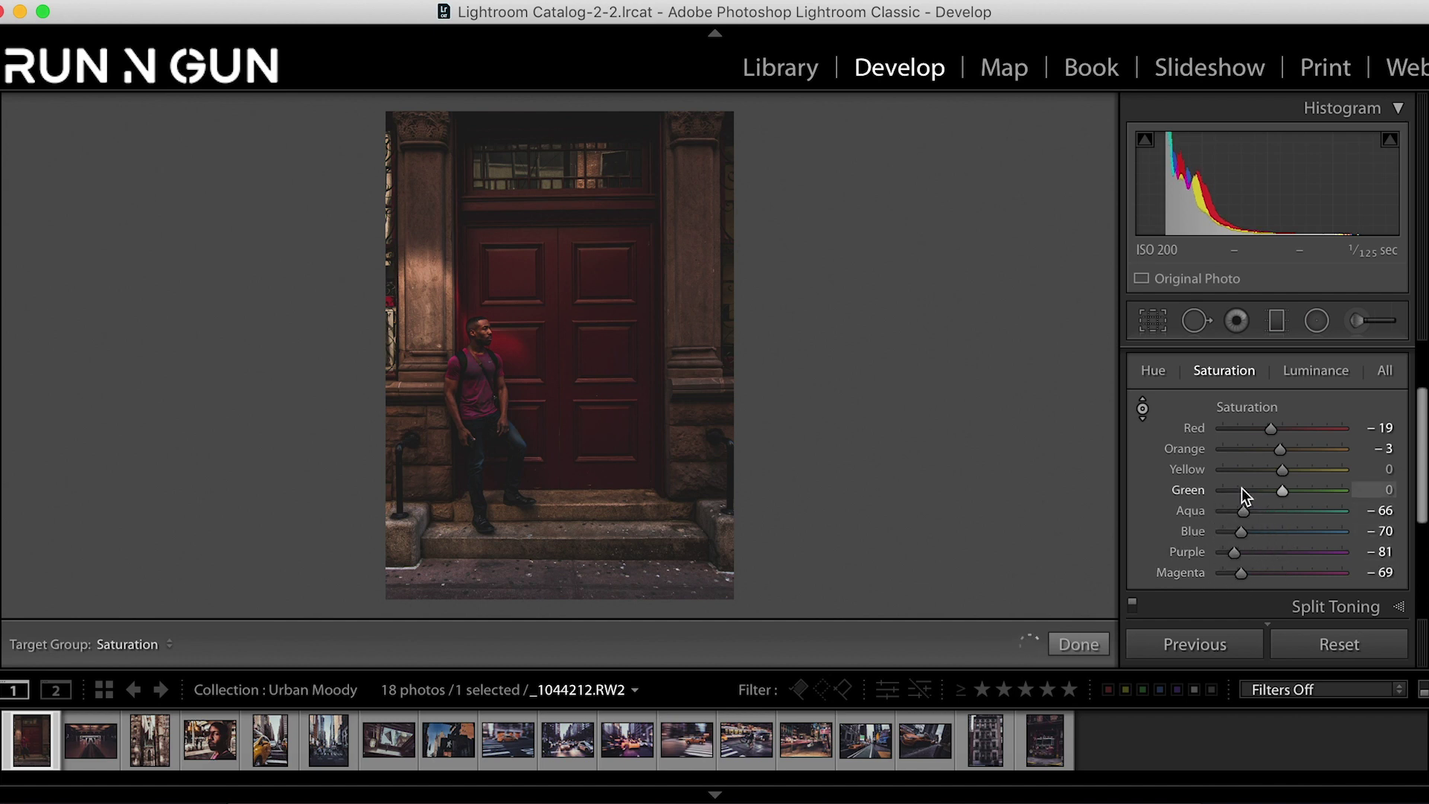
click(1242, 490)
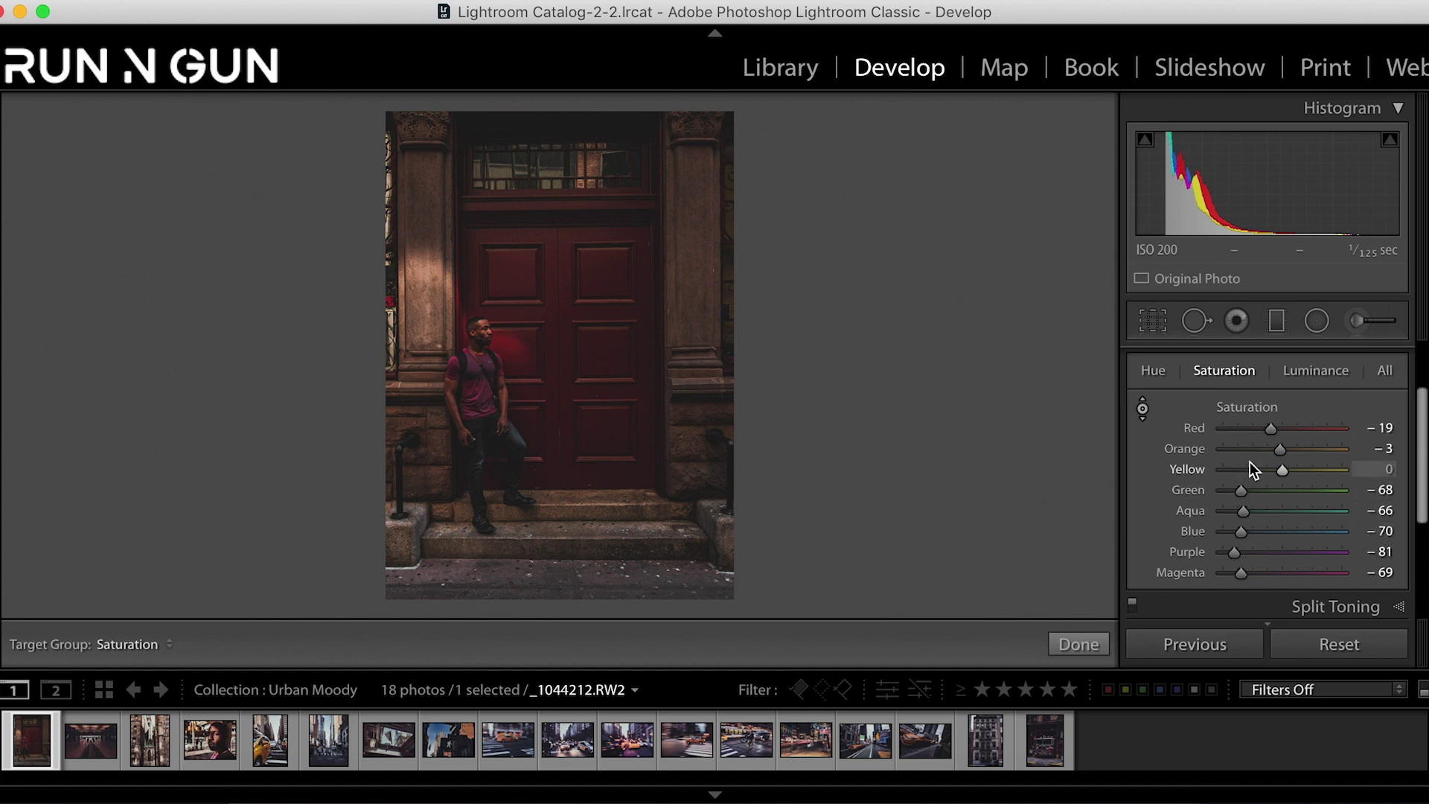
drag(1280, 467, 1240, 552)
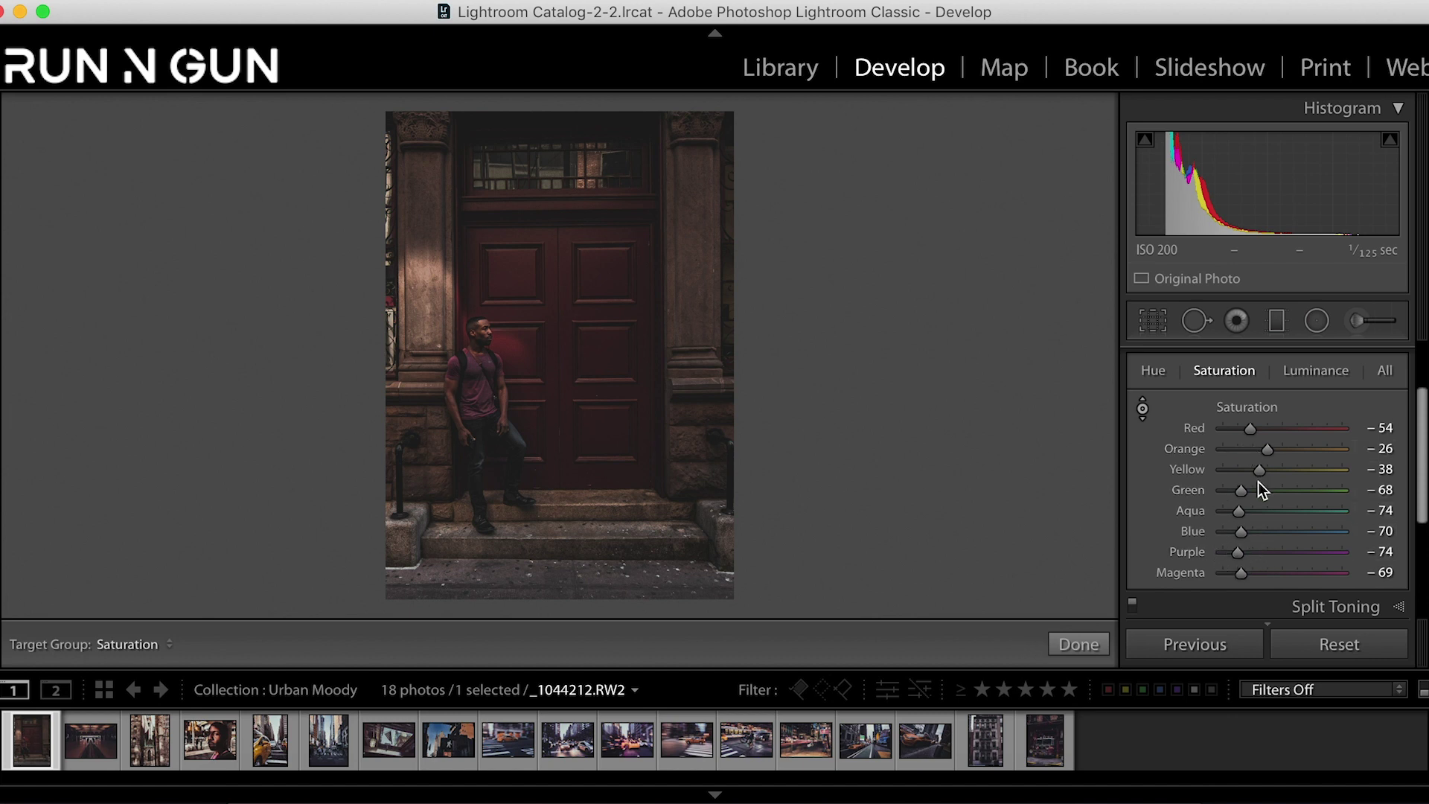
click(1332, 378)
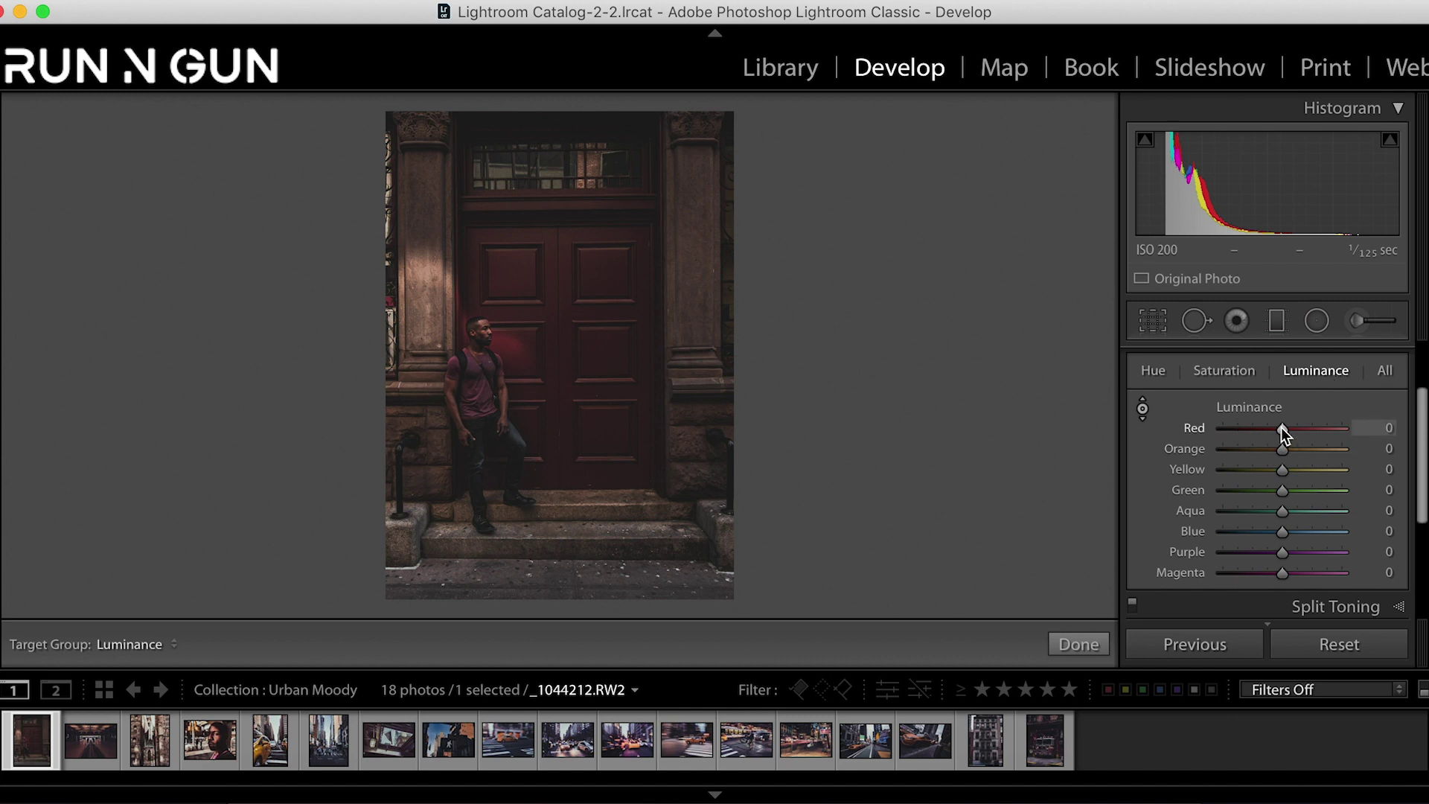
Step: In HSL Luminance, brighten Red to +29, darken yellows, and set Orange to -17
drag(1280, 427, 1266, 474)
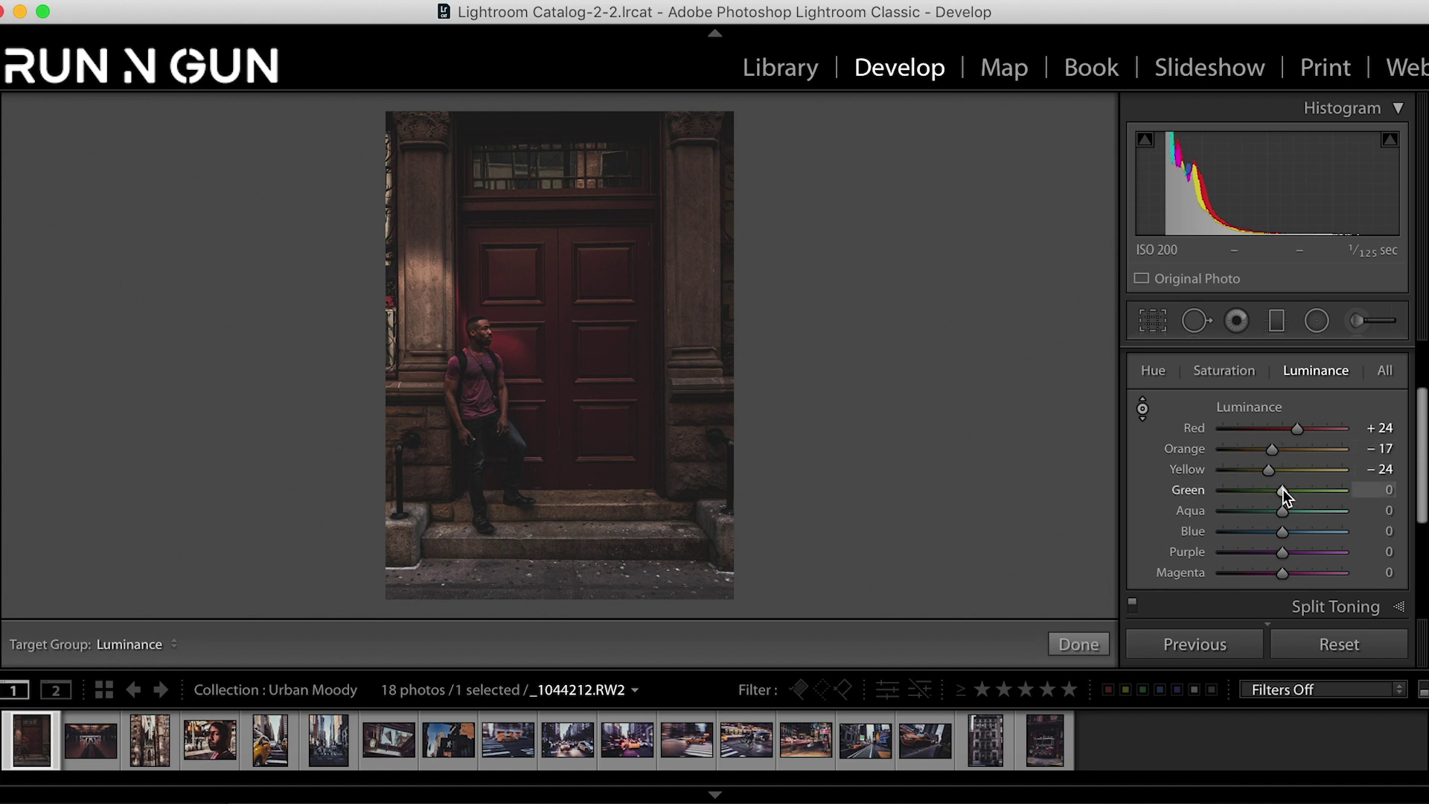
mouse_move(1283, 489)
mouse_down()
mouse_move(1267, 490)
mouse_move(1274, 512)
mouse_up()
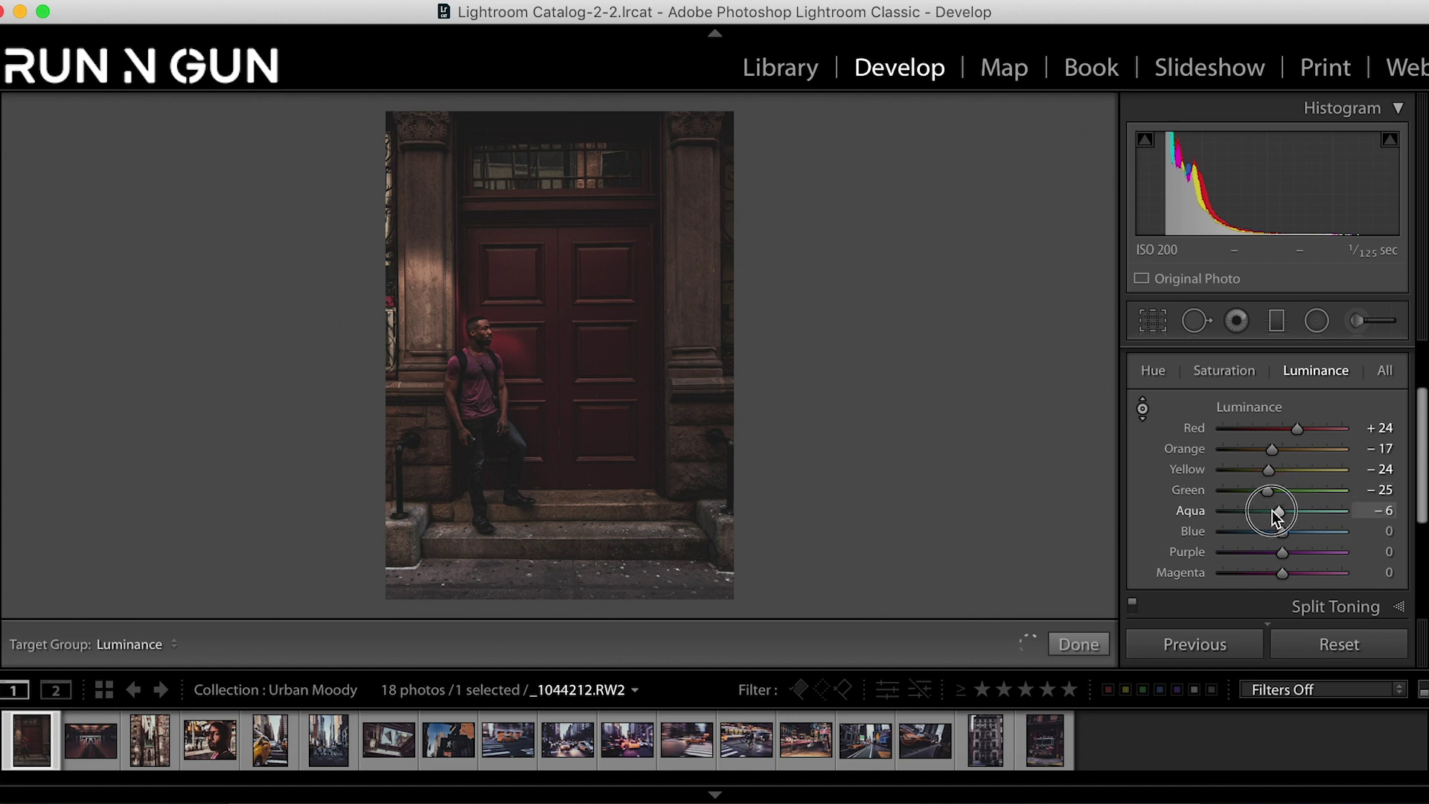
click(1239, 374)
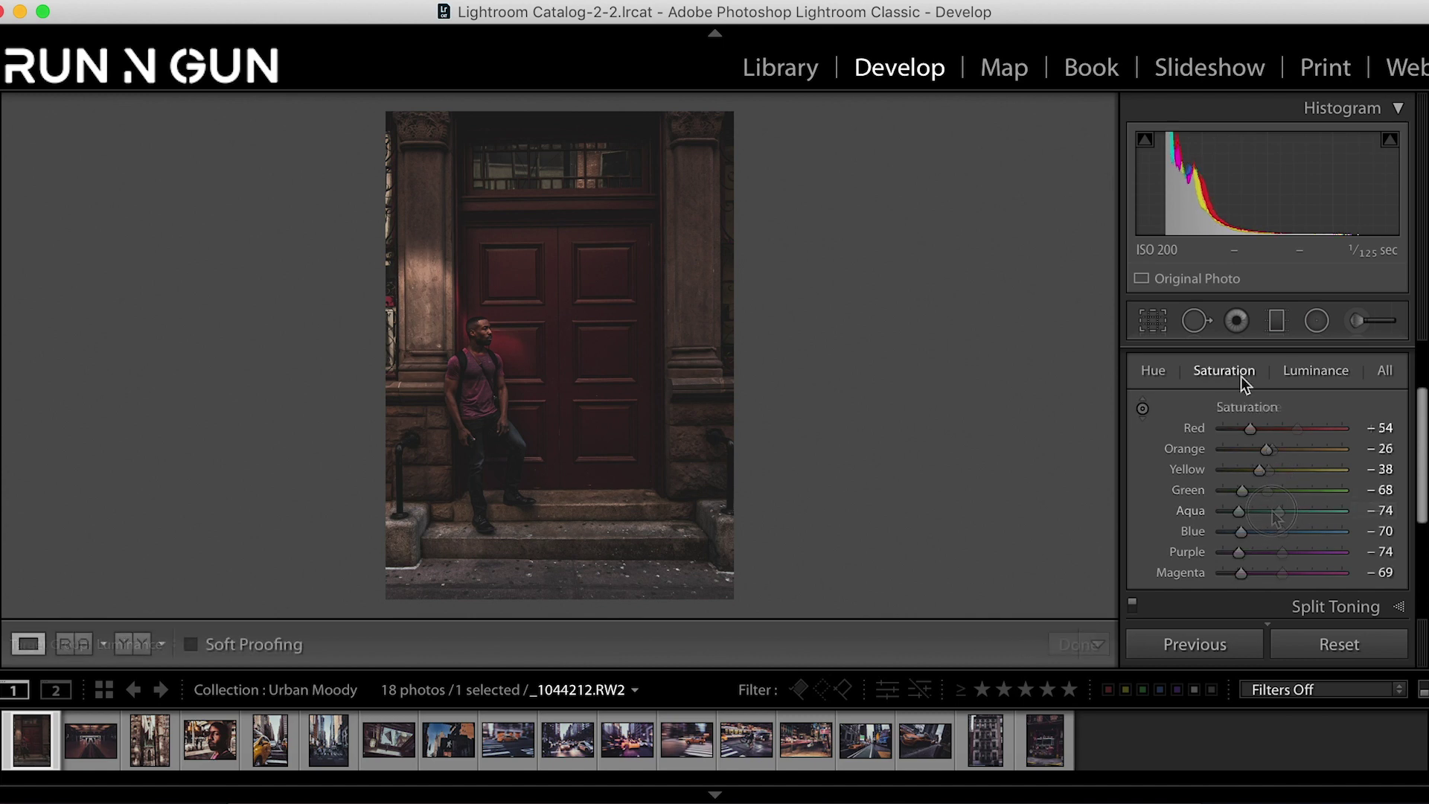
click(1307, 373)
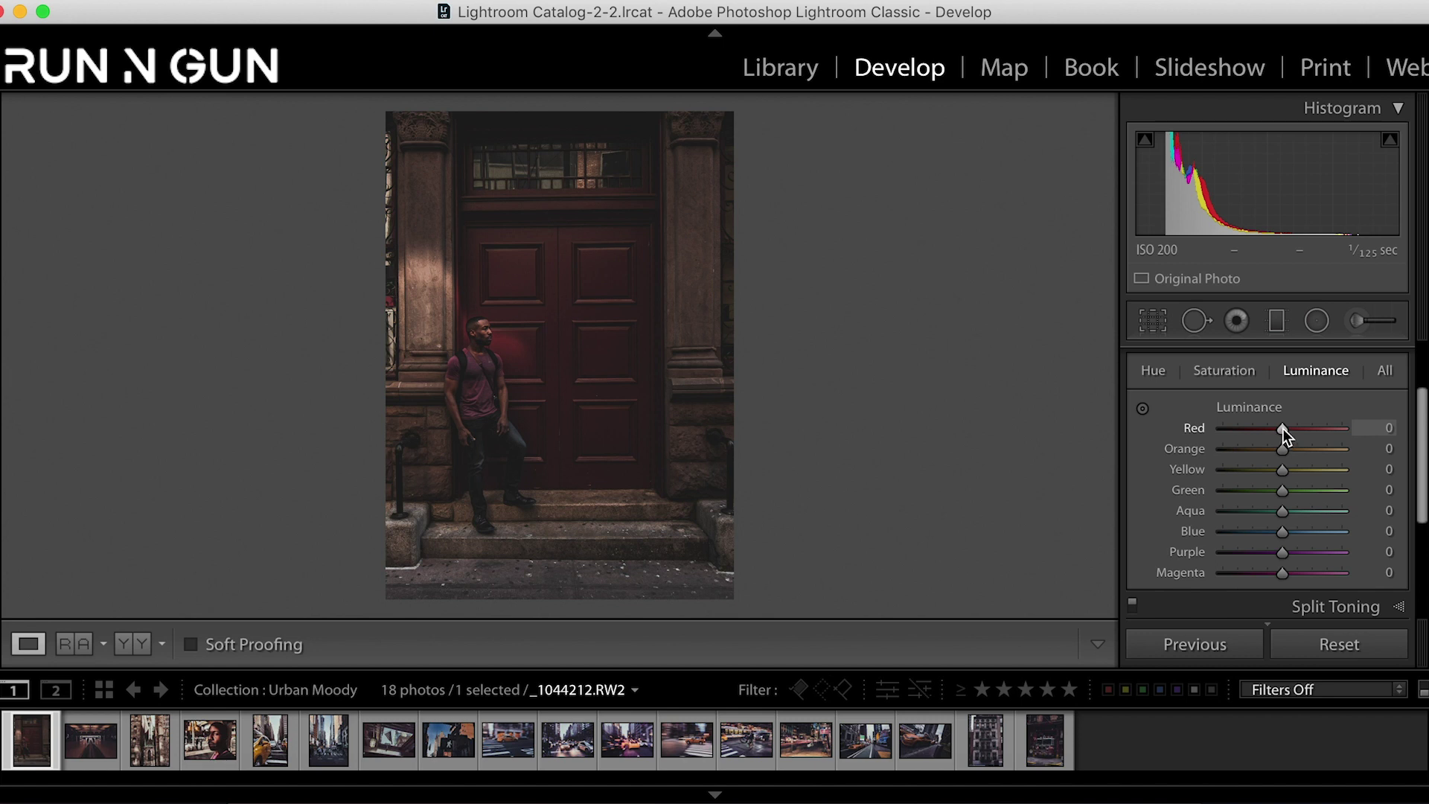
mouse_move(1283, 427)
mouse_down()
mouse_move(1318, 431)
mouse_move(1293, 440)
mouse_up()
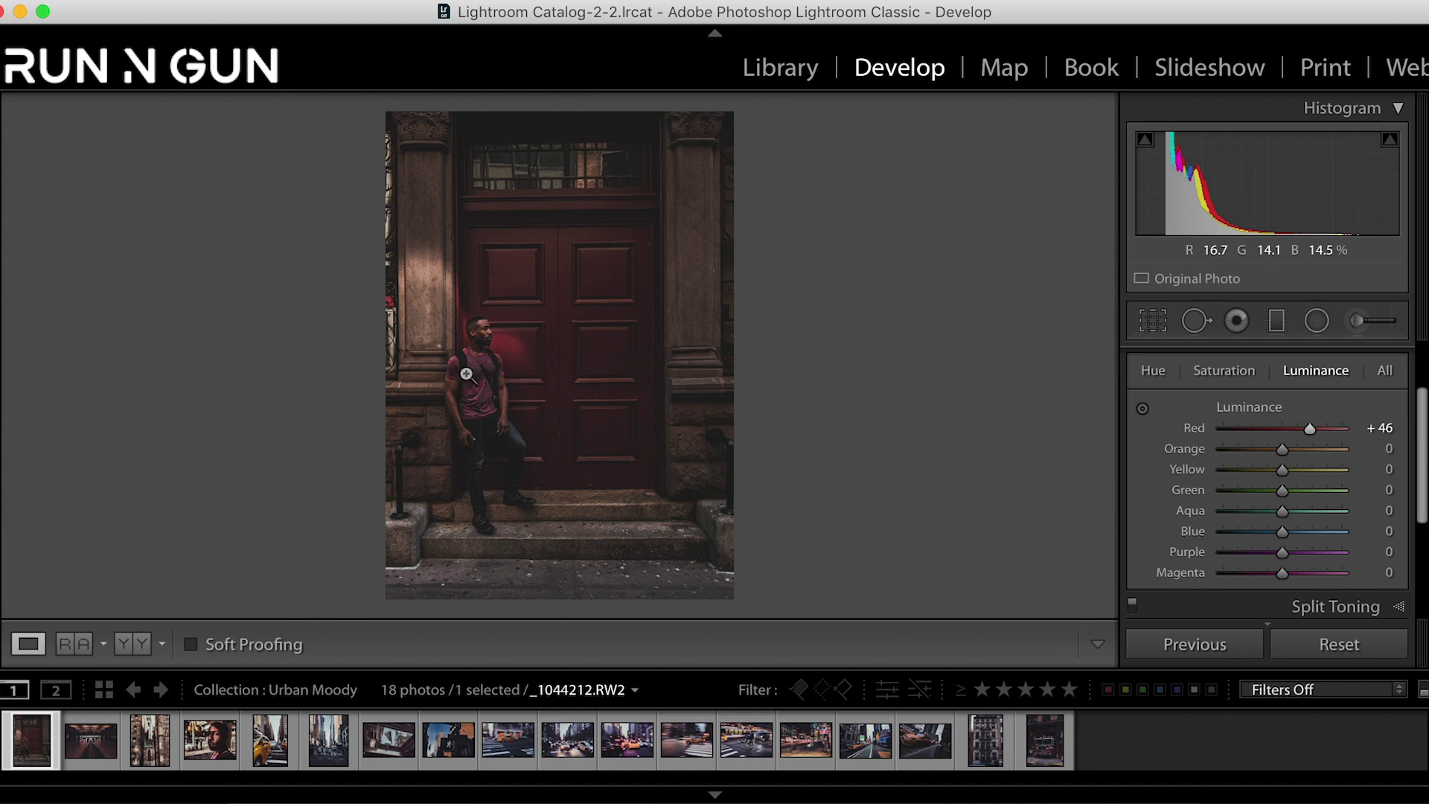
drag(1310, 430, 1301, 434)
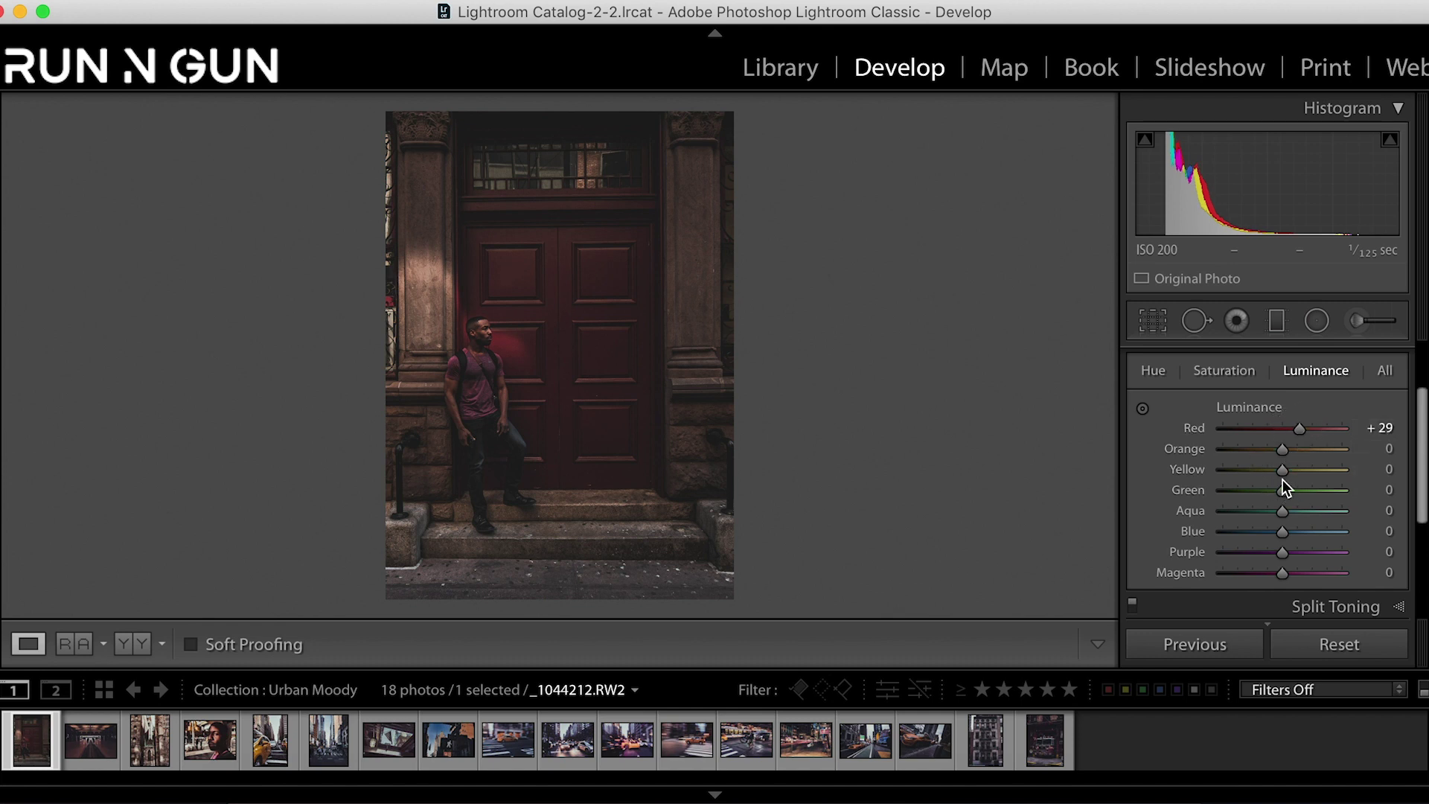
drag(1281, 448, 1267, 472)
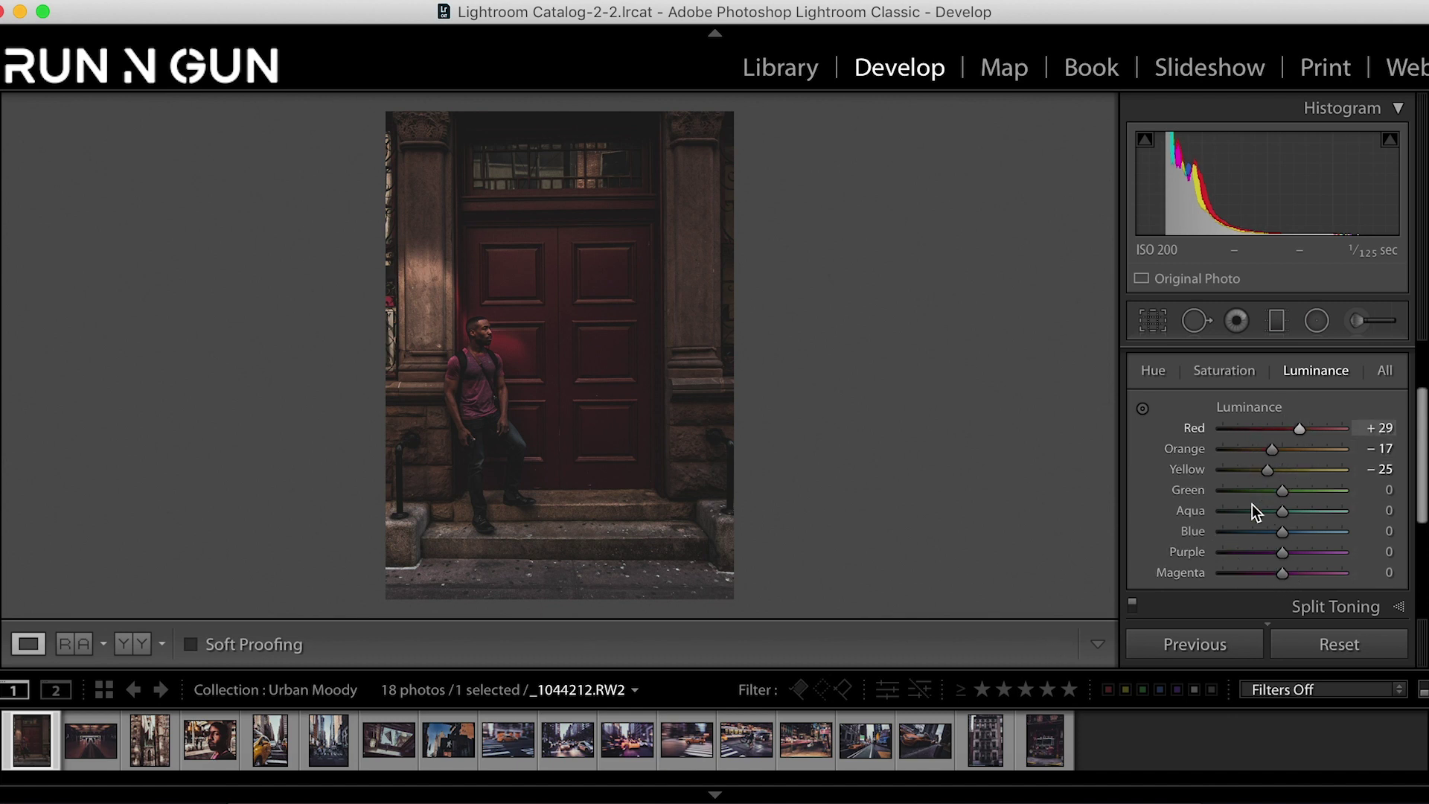
Step: Shift HSL hues via the door and pillar: Red -11, Orange -14, Yellow -7
click(1160, 373)
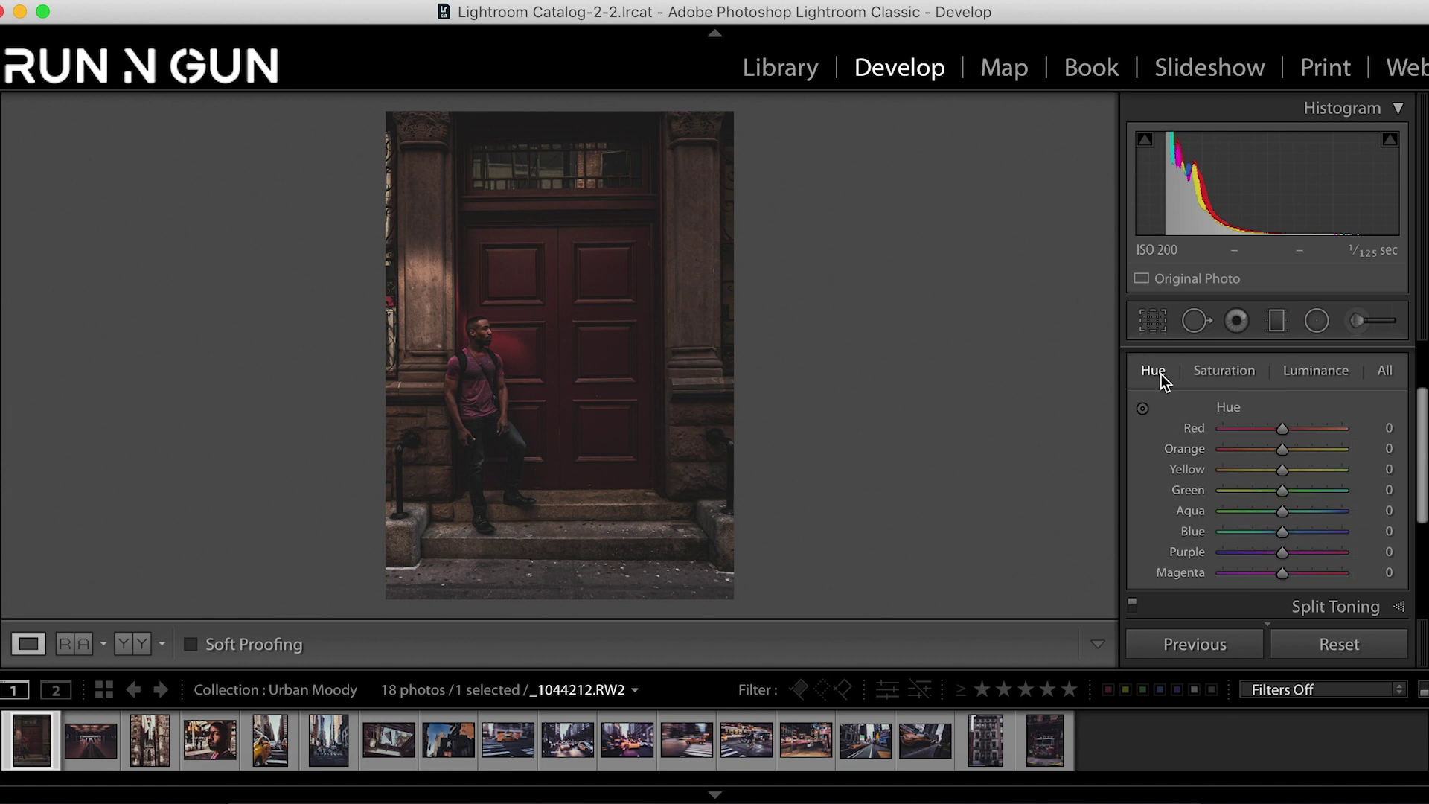
click(1143, 411)
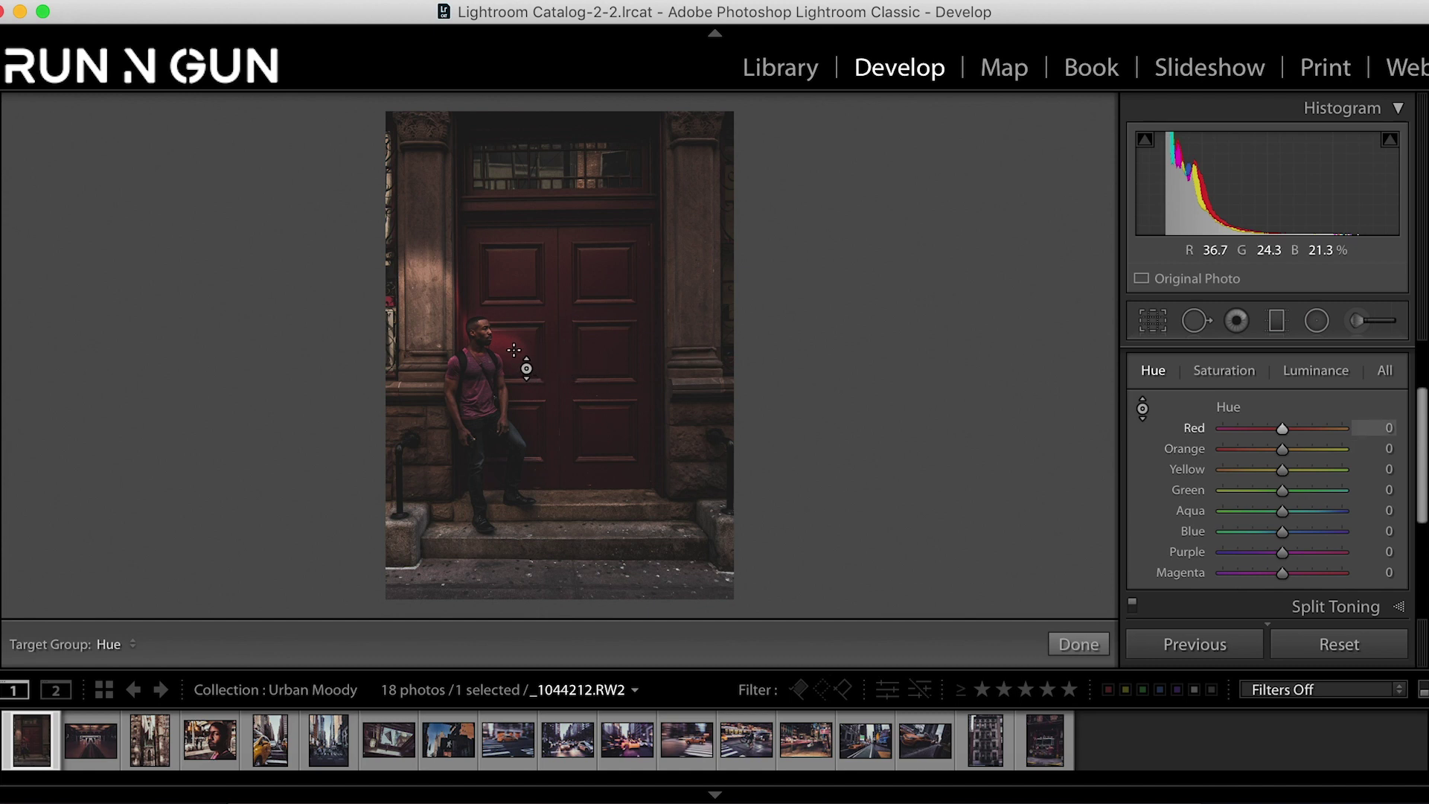
drag(519, 354, 519, 404)
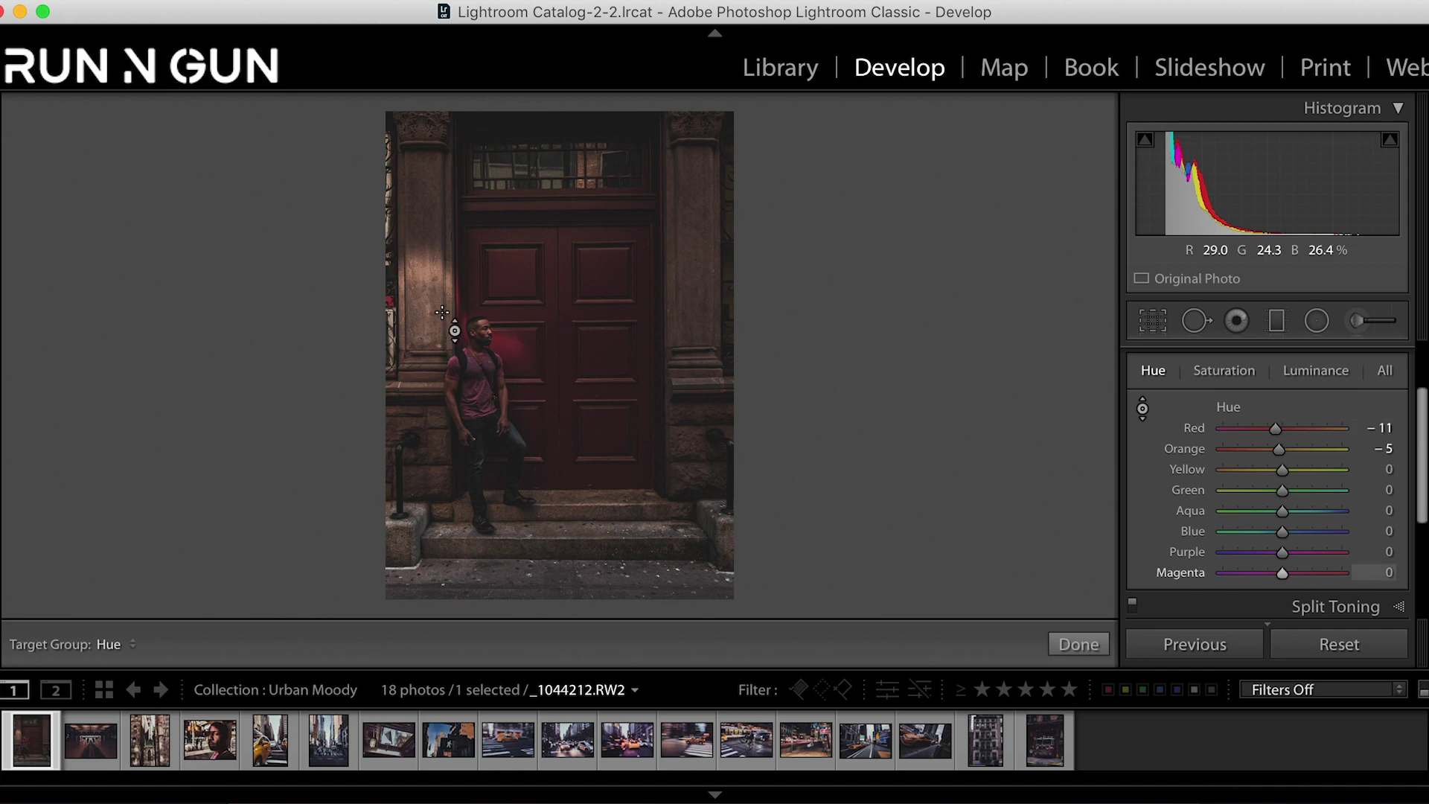
drag(425, 270, 426, 308)
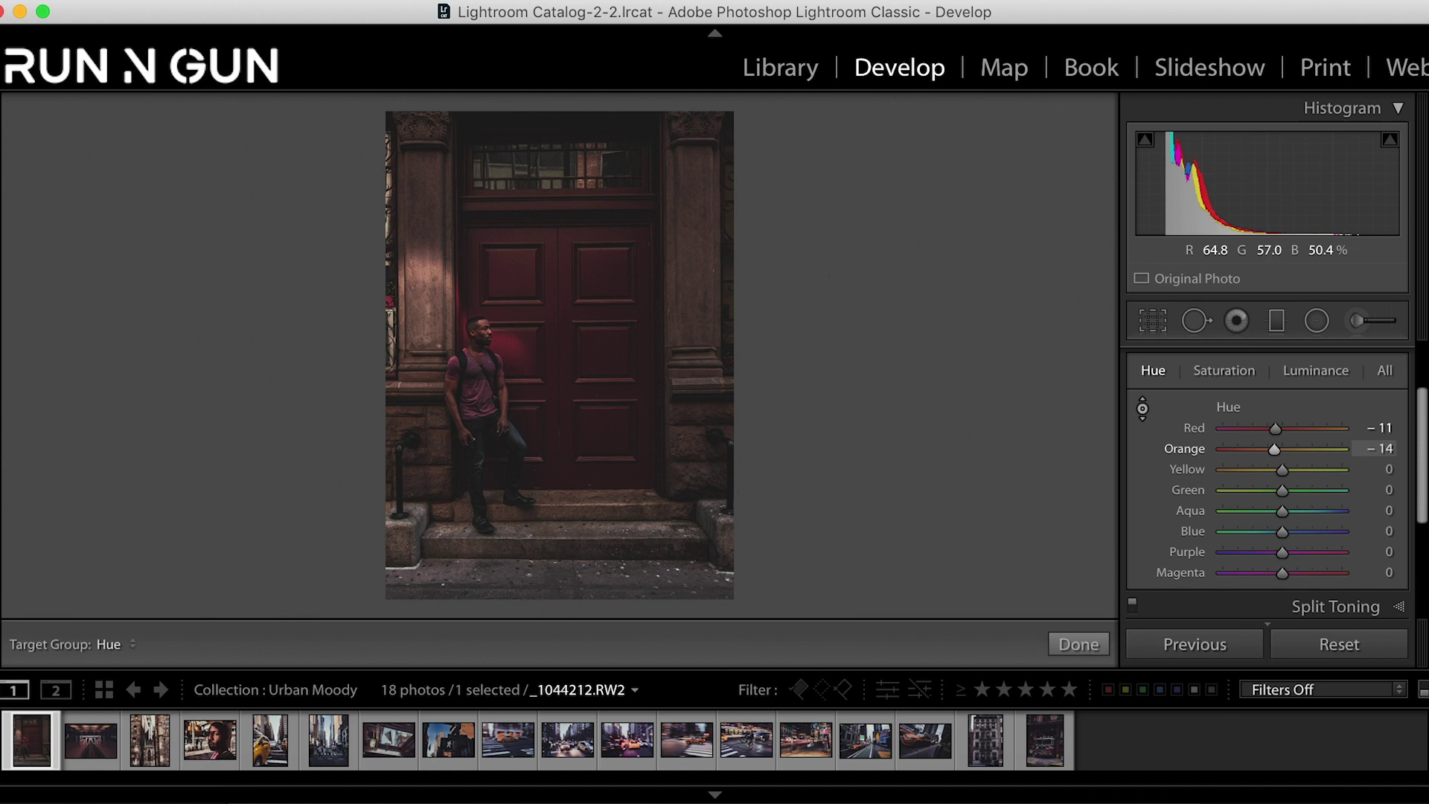
drag(1285, 471, 1278, 469)
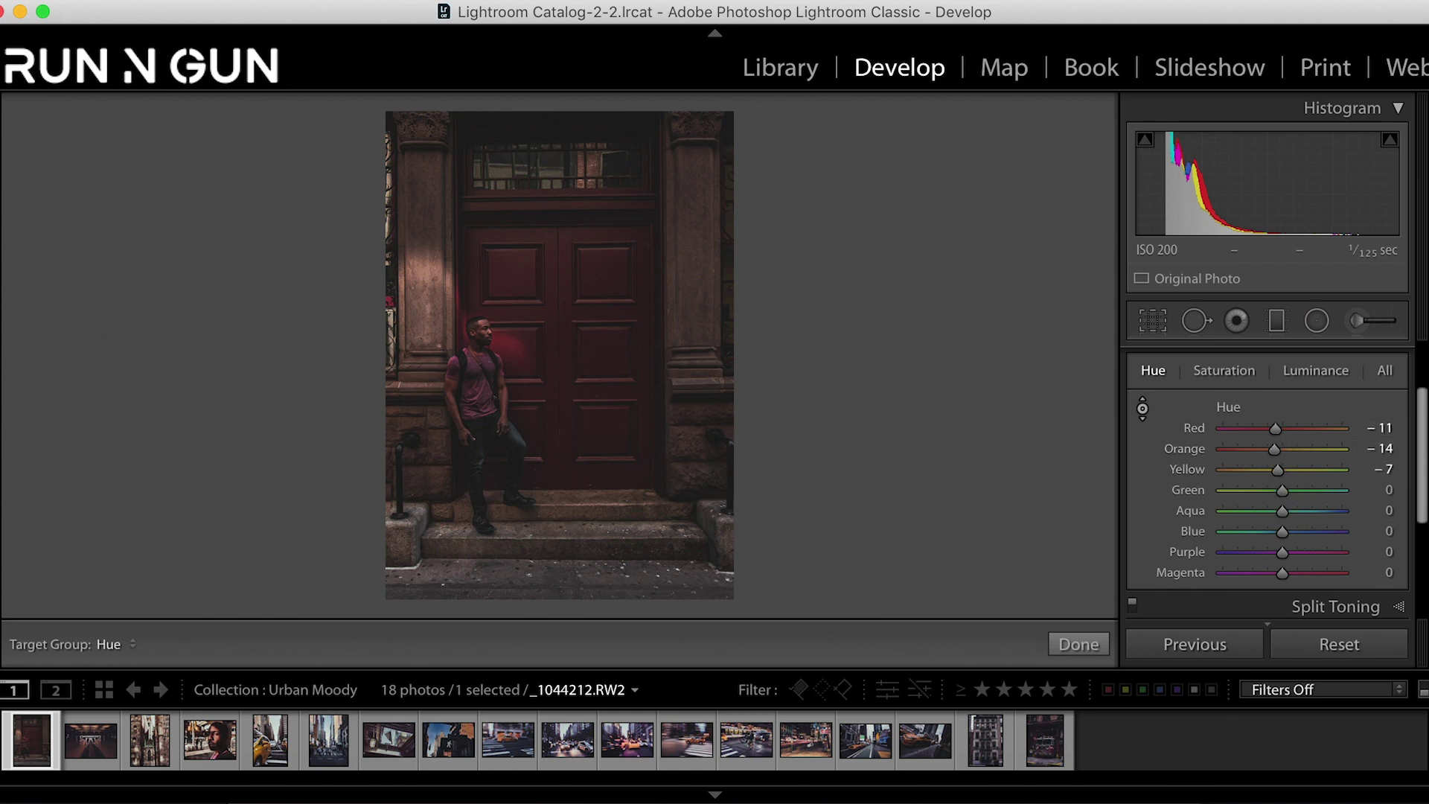
drag(1421, 446, 1419, 392)
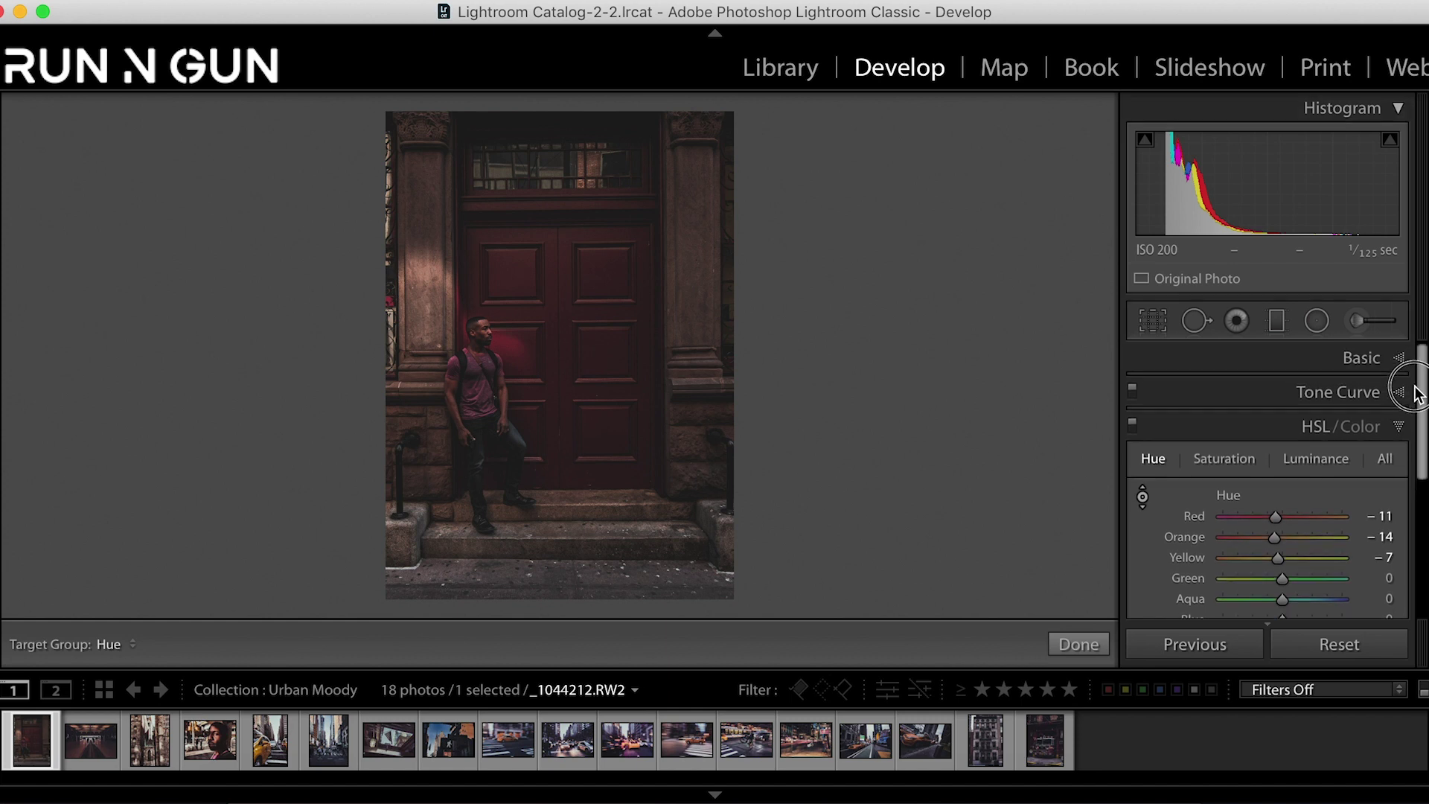
Step: In the Basic panel, raise Vibrance to +30 and lower Saturation to -28
click(1403, 414)
click(1397, 357)
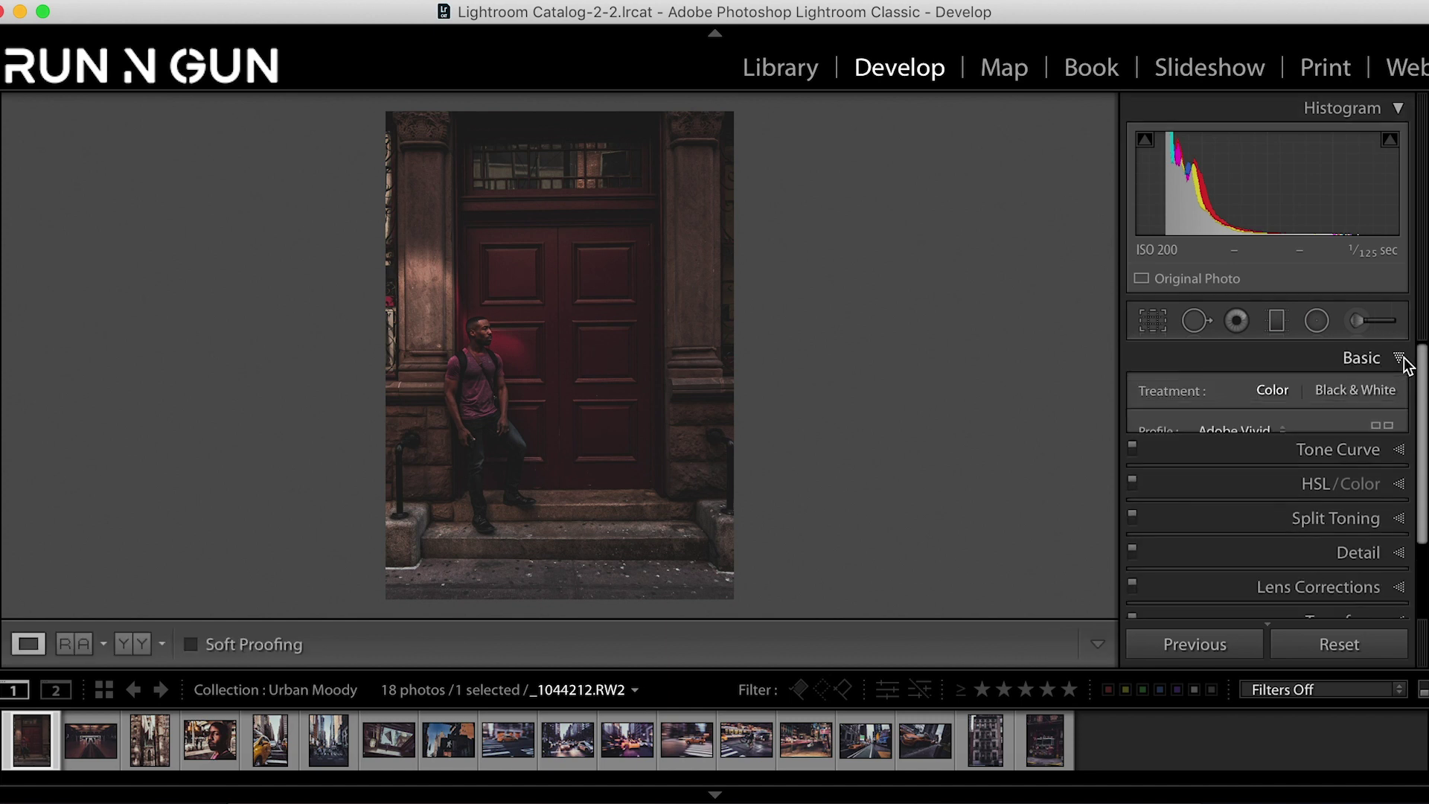
drag(1421, 372, 1423, 491)
scroll(1258, 499, up, 1)
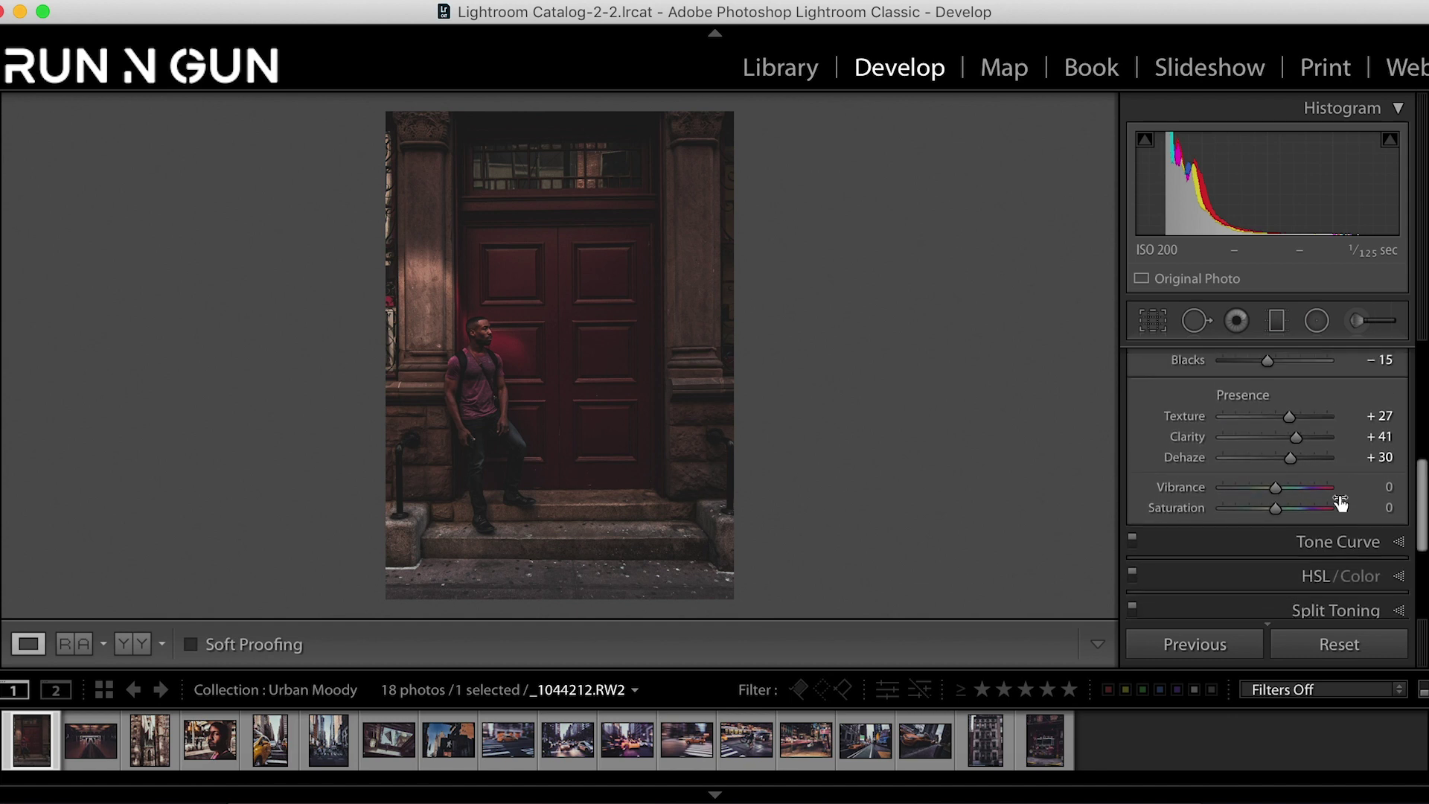
drag(1275, 487, 1292, 492)
drag(1273, 508, 1261, 509)
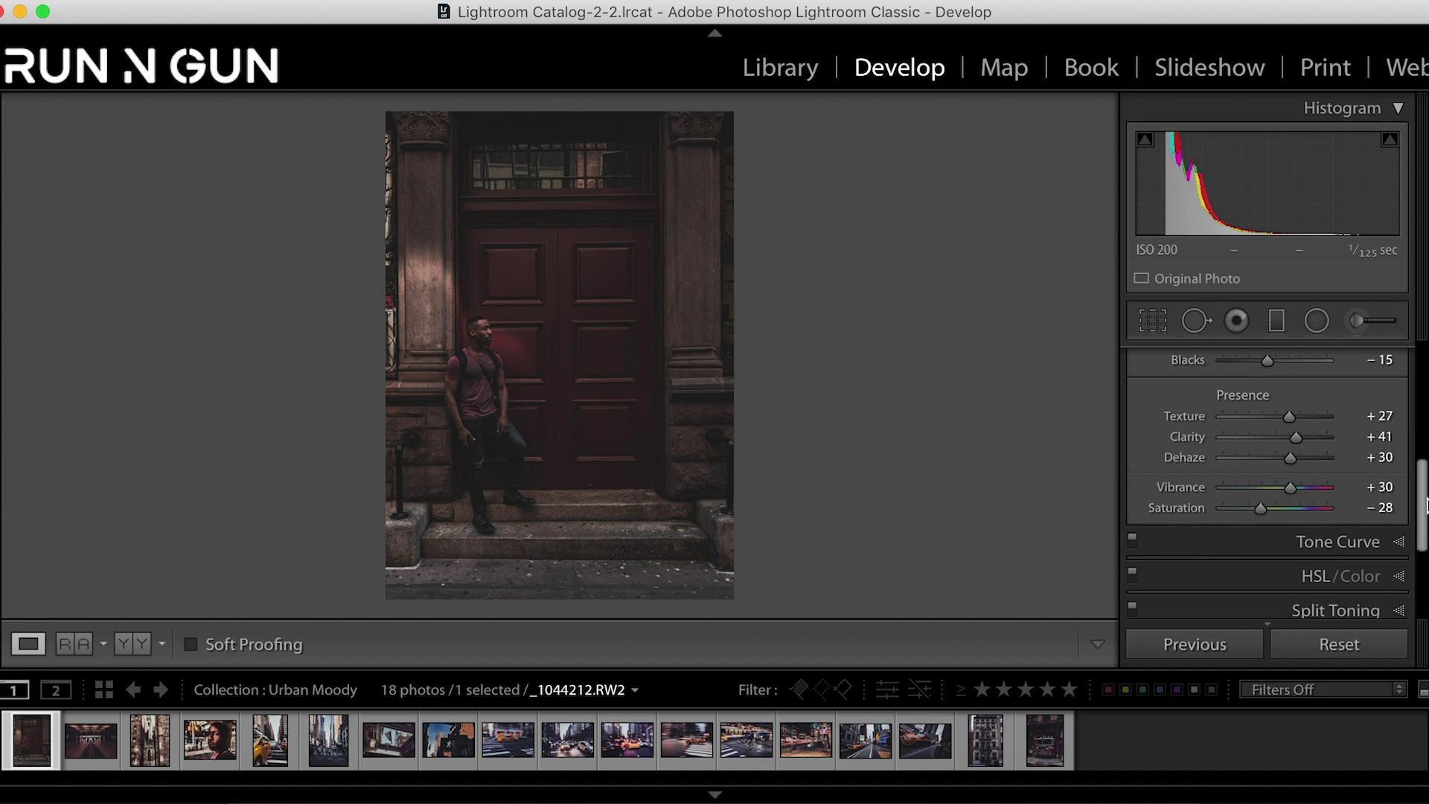
Step: In Split Toning, set the Highlights tint to hue 120 and saturation 10
drag(1425, 506, 1424, 535)
click(1407, 488)
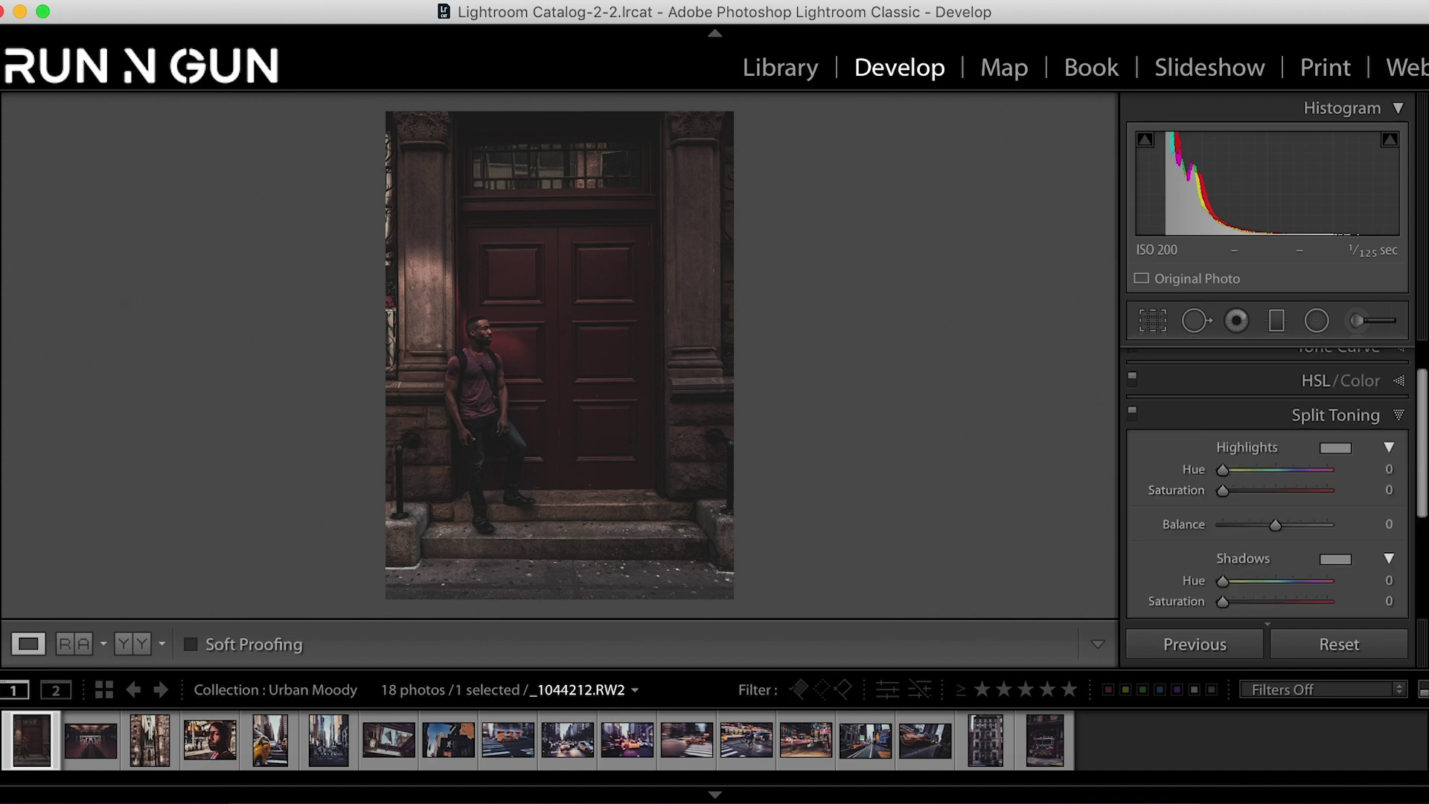
drag(1423, 453, 1328, 489)
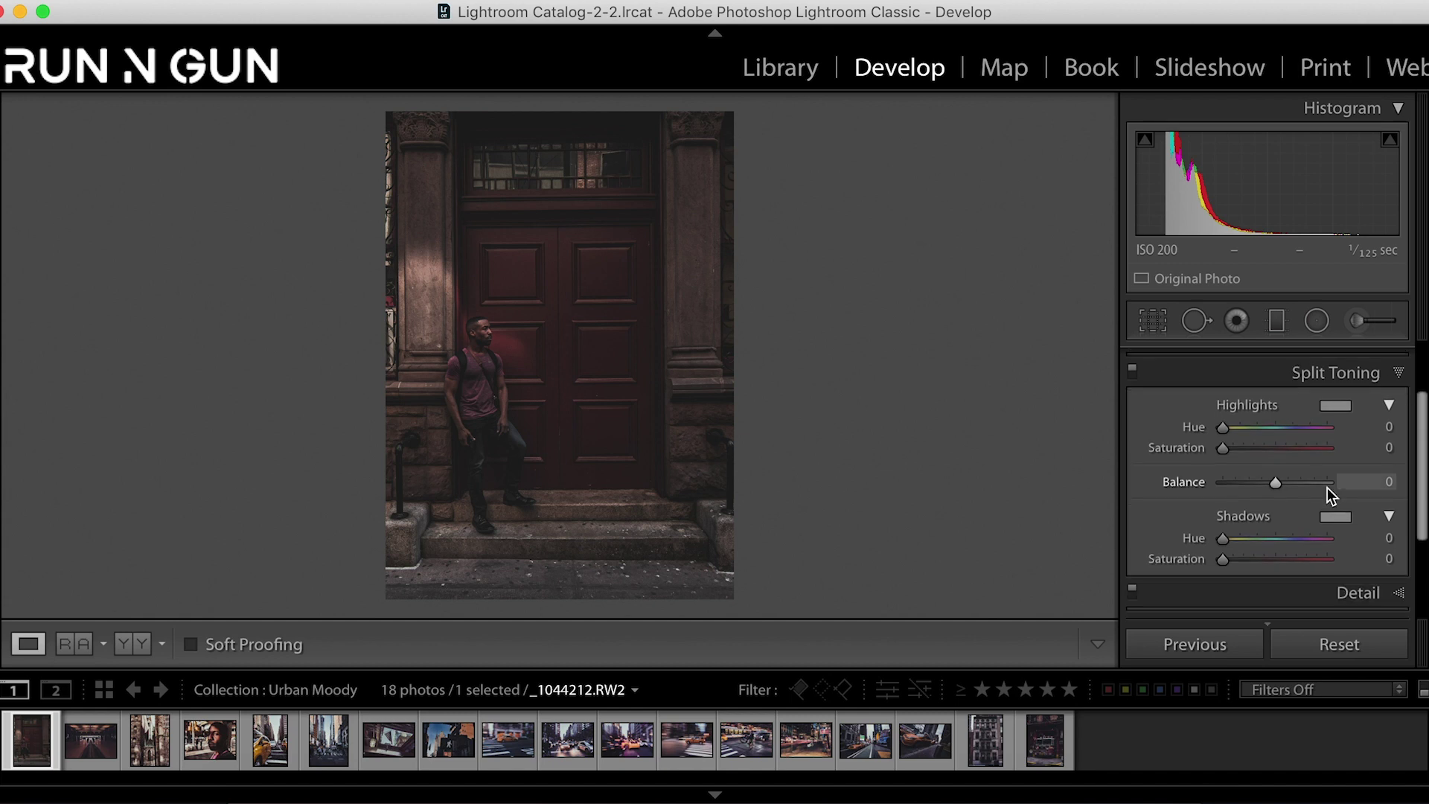
mouse_move(1223, 426)
mouse_down()
mouse_move(1264, 426)
mouse_move(1234, 445)
mouse_up()
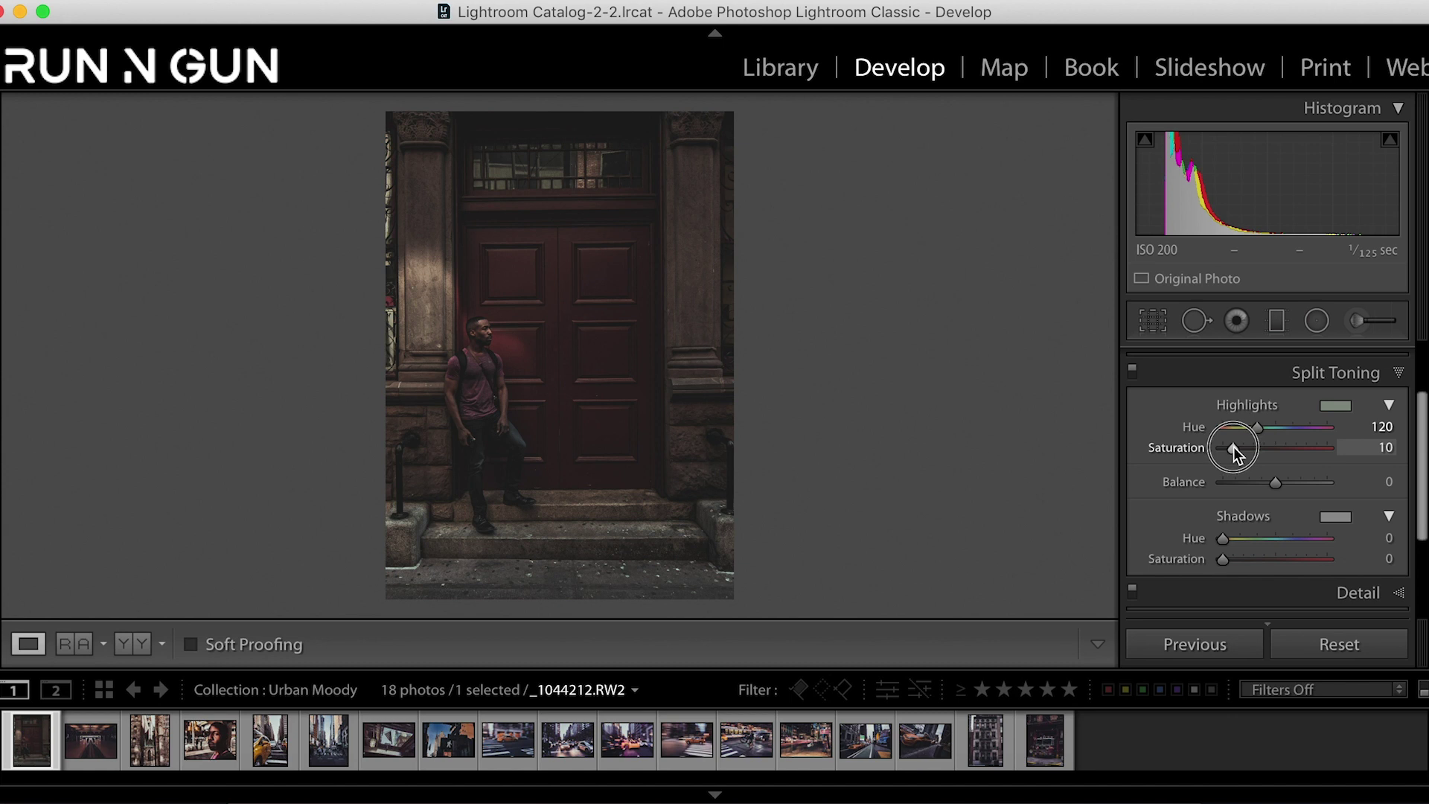
drag(1234, 447, 1234, 447)
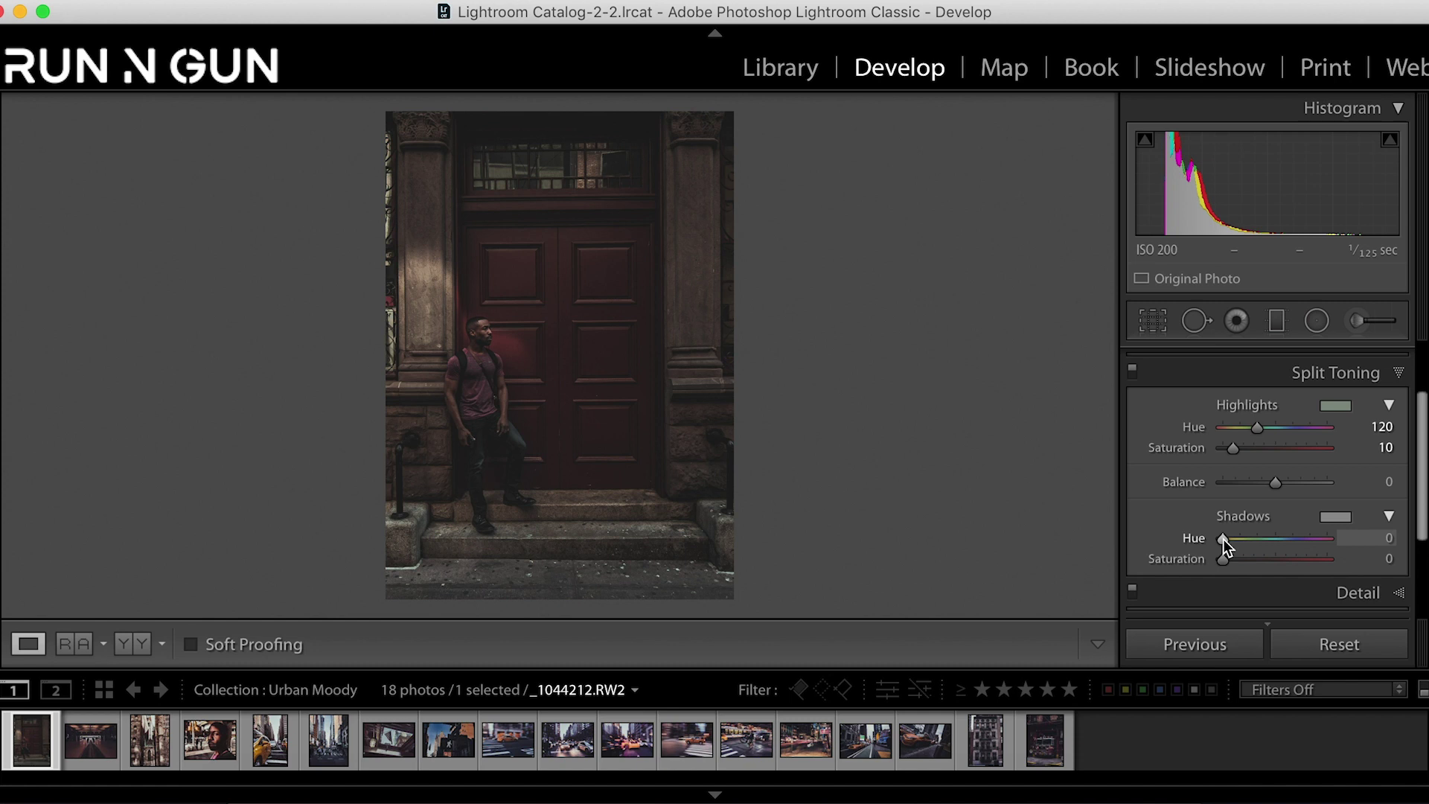
Step: Give the shadows a faint tint: Shadows Hue 360, Saturation 7
drag(1223, 539, 1347, 541)
drag(1230, 560, 1292, 538)
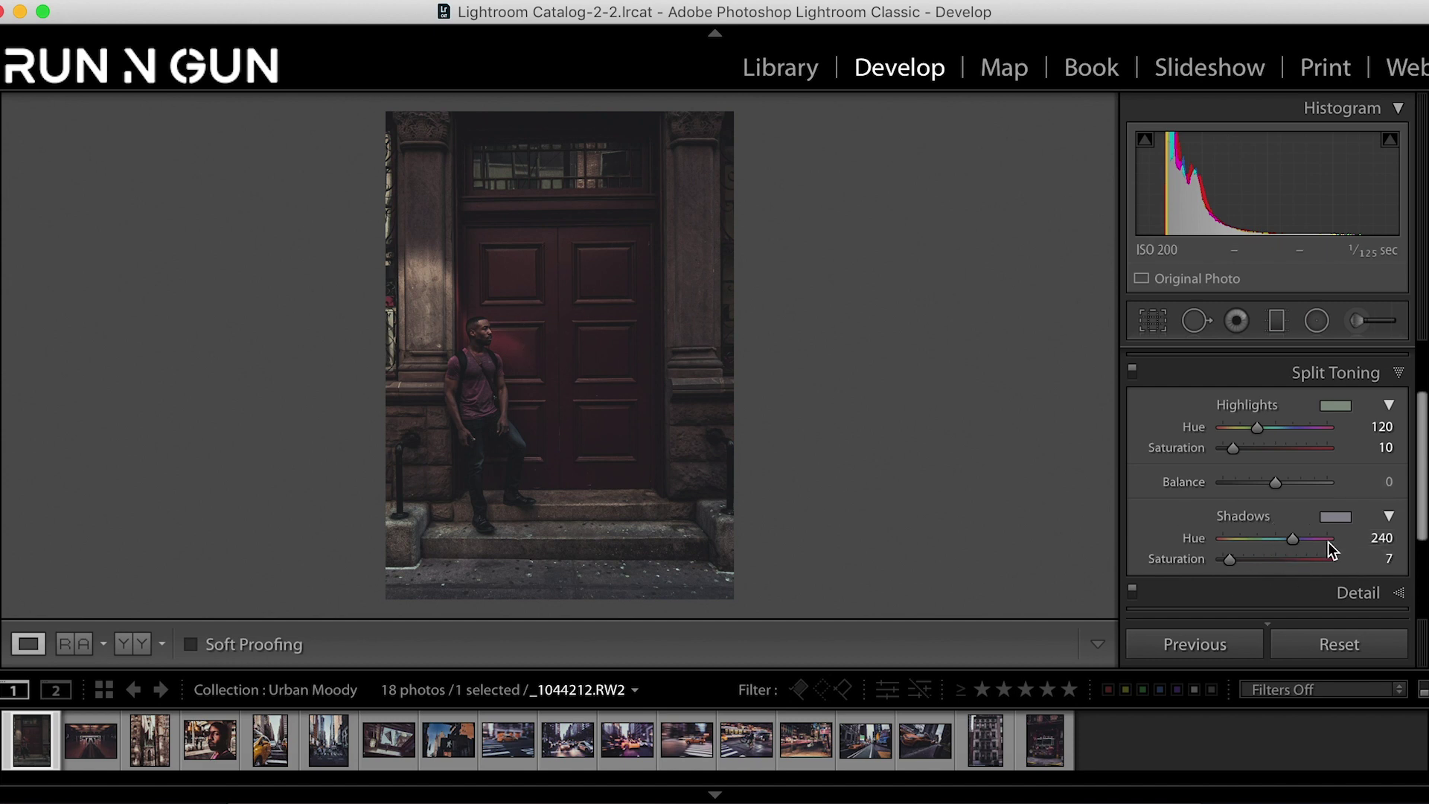
drag(1336, 538, 1350, 536)
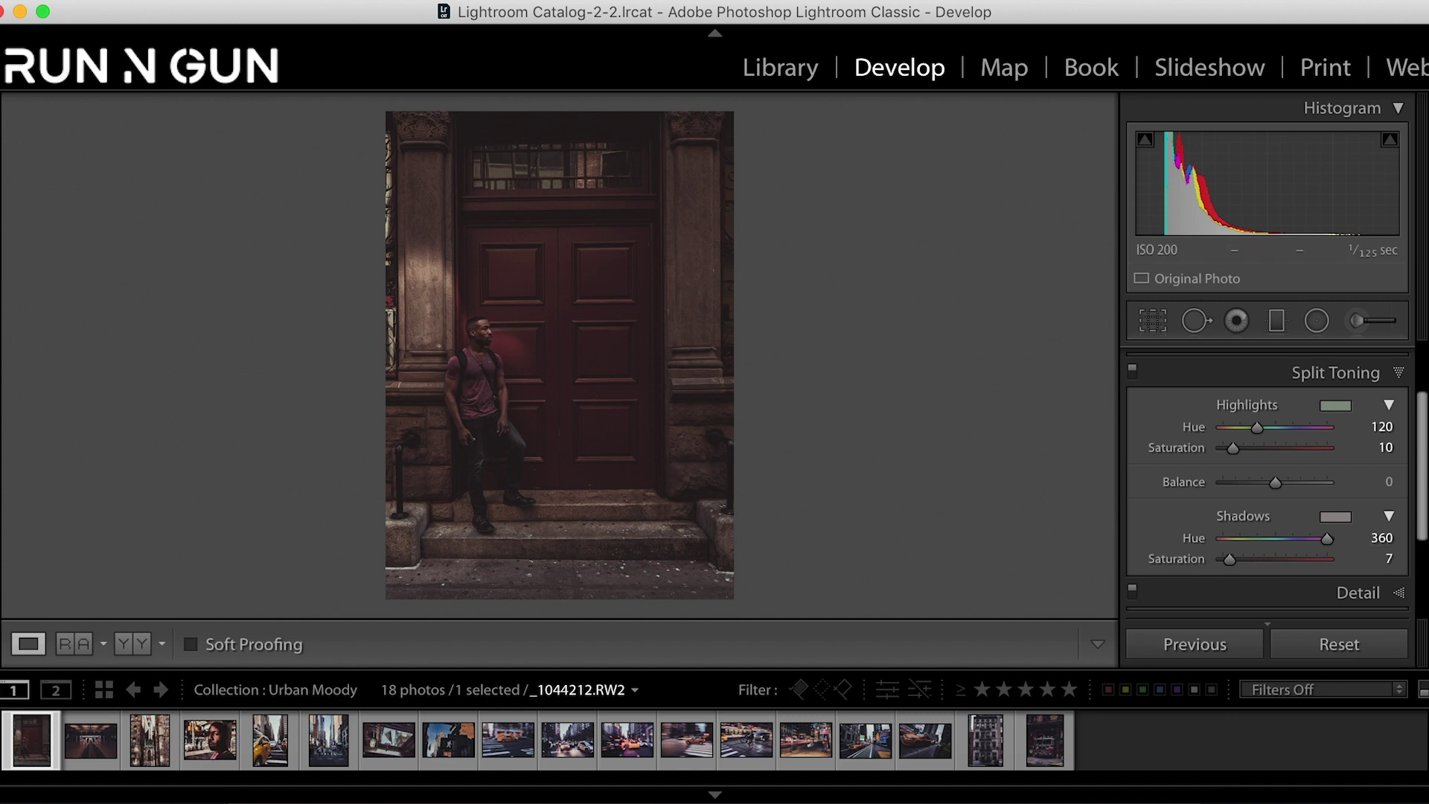
Step: In Basic, set Exposure +1.70, Contrast +78, Shadows +48 and Blacks -18
click(1400, 374)
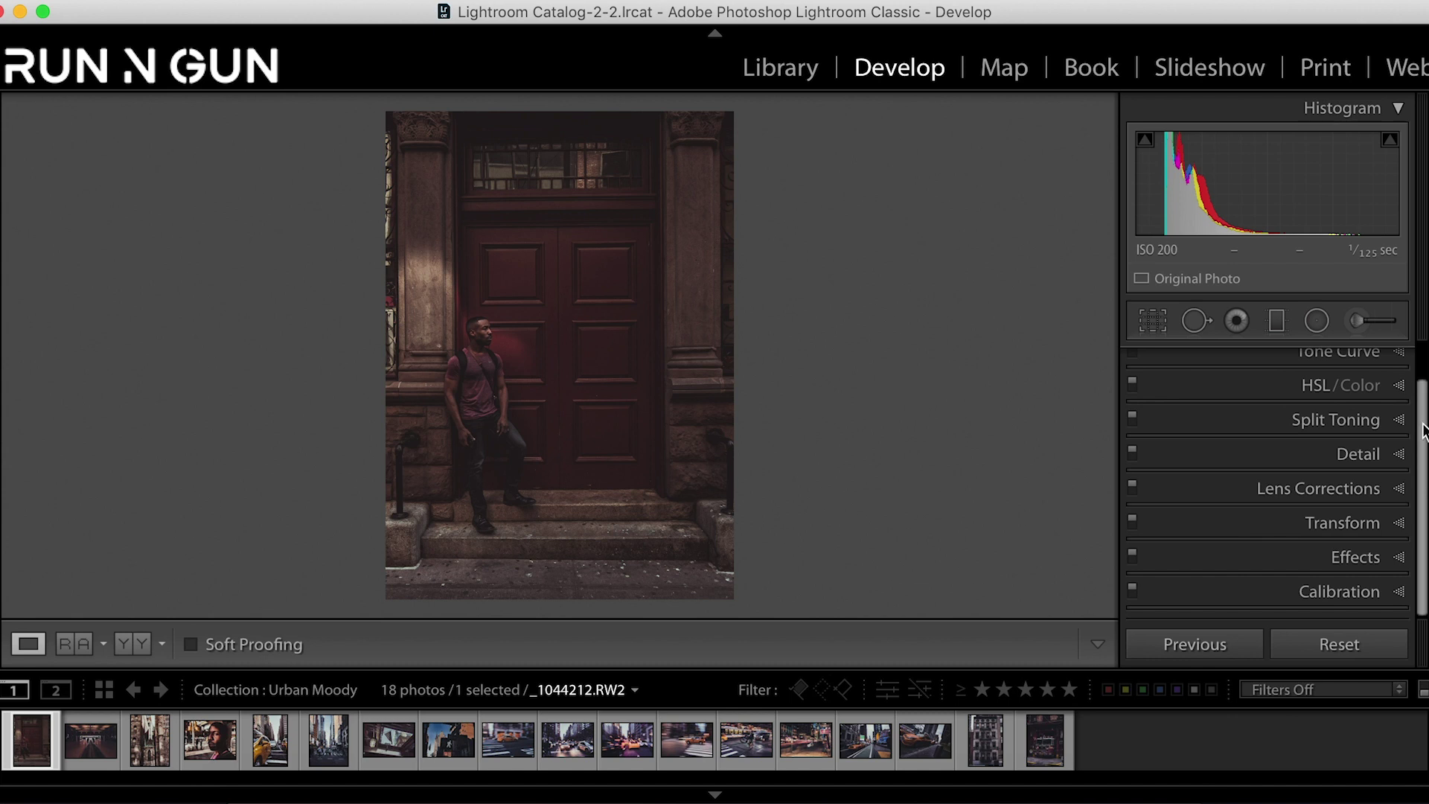
click(1400, 461)
click(1400, 462)
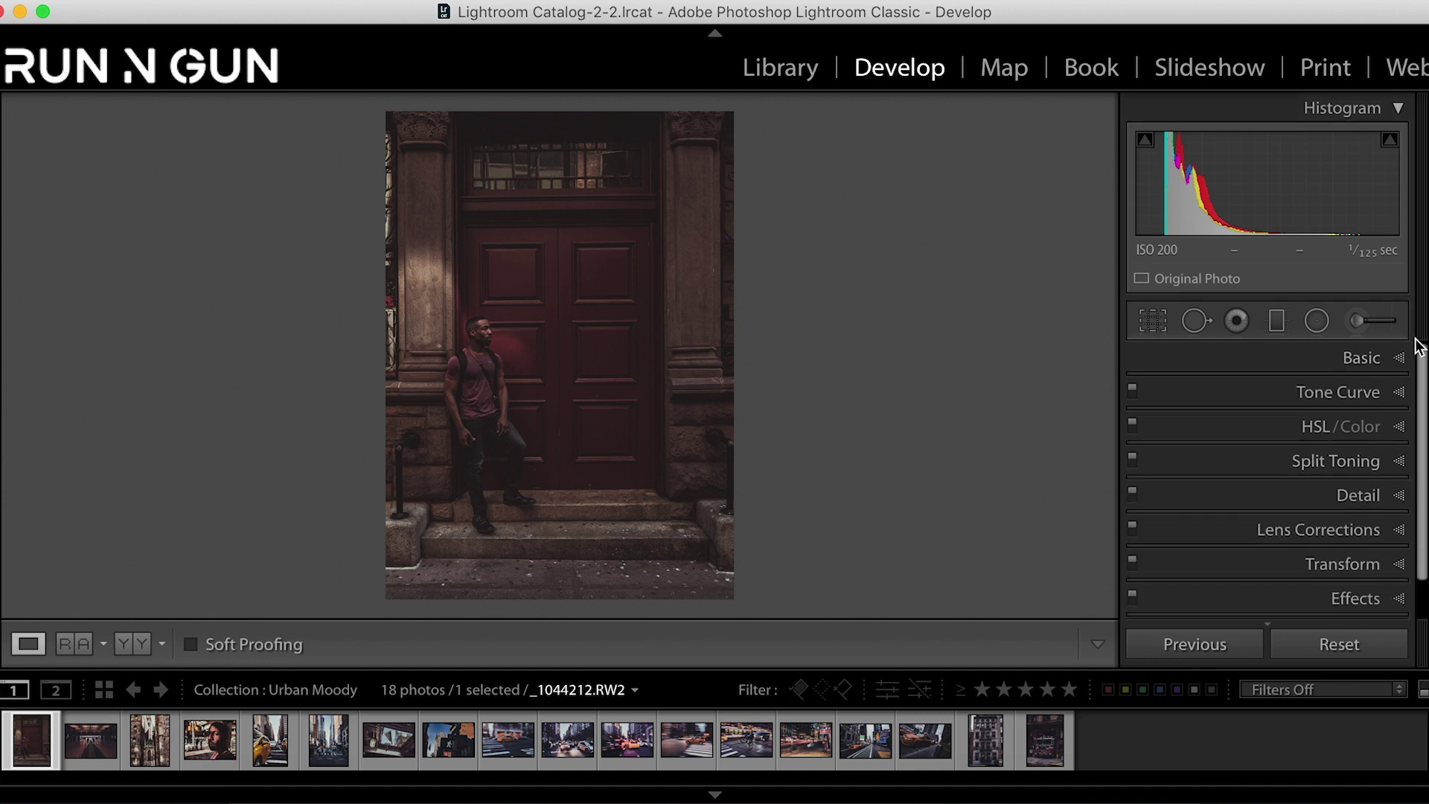
click(1400, 359)
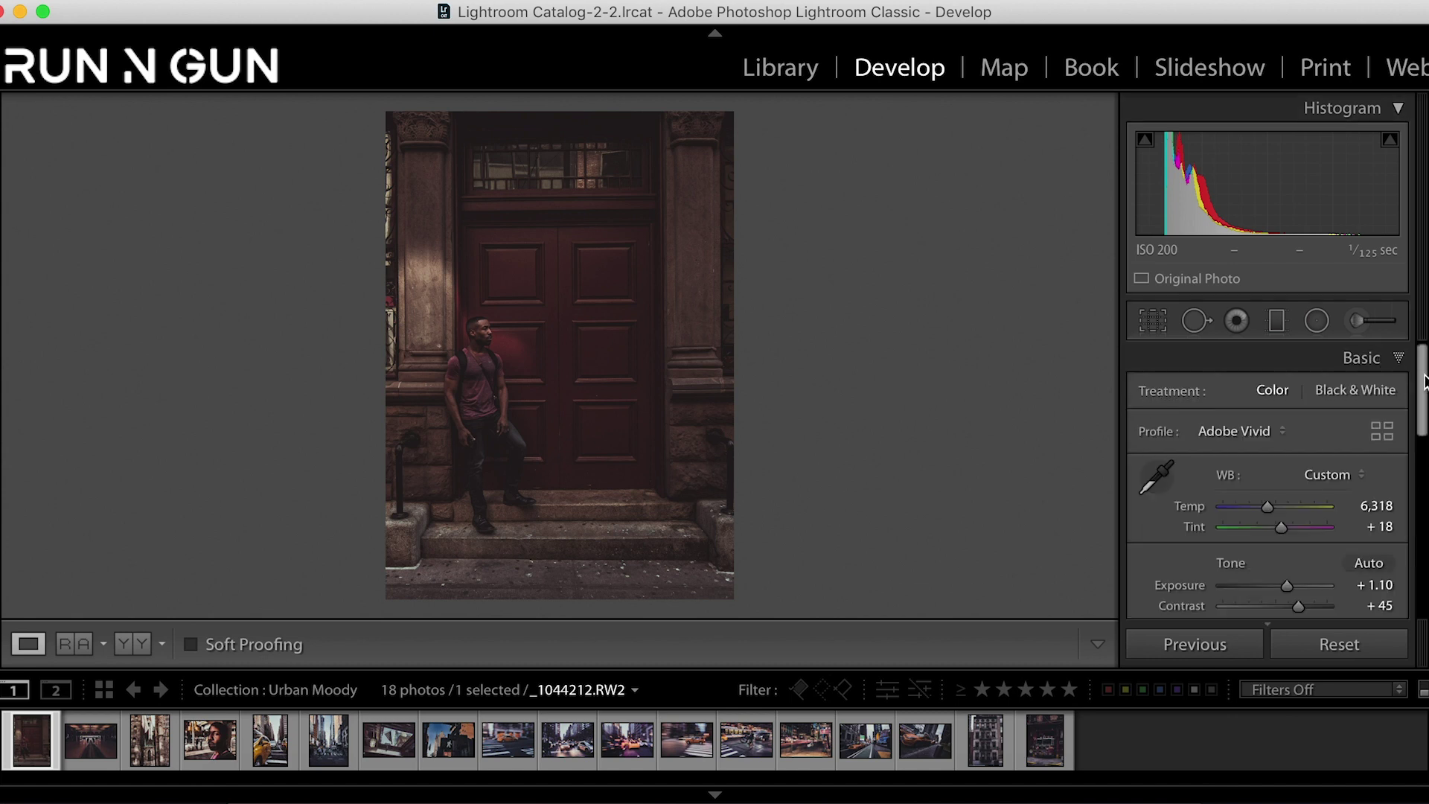
drag(1421, 376, 1422, 425)
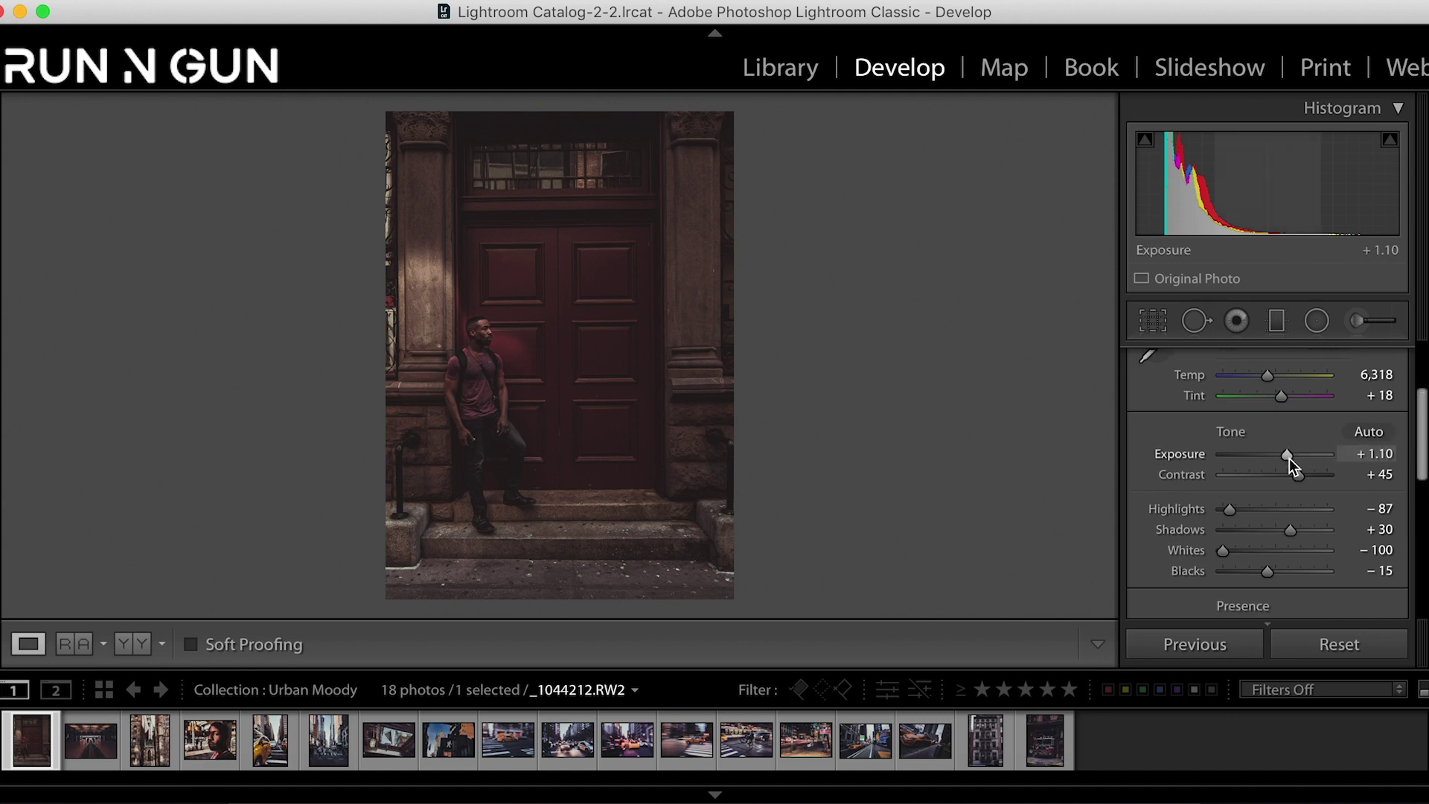
drag(1290, 457, 1298, 457)
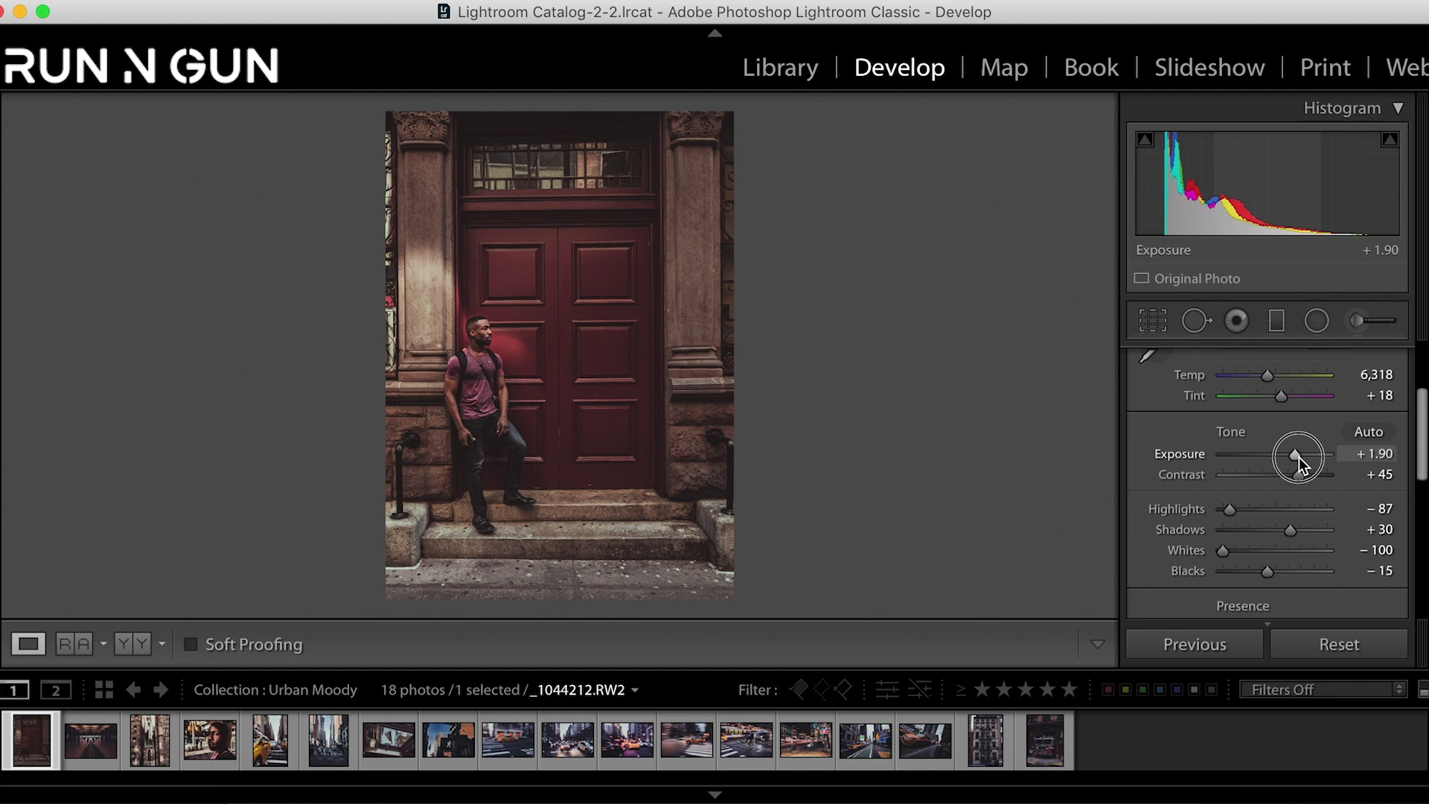
drag(1298, 457, 1314, 481)
mouse_move(1289, 529)
mouse_down()
mouse_move(1310, 529)
mouse_move(1298, 530)
mouse_up()
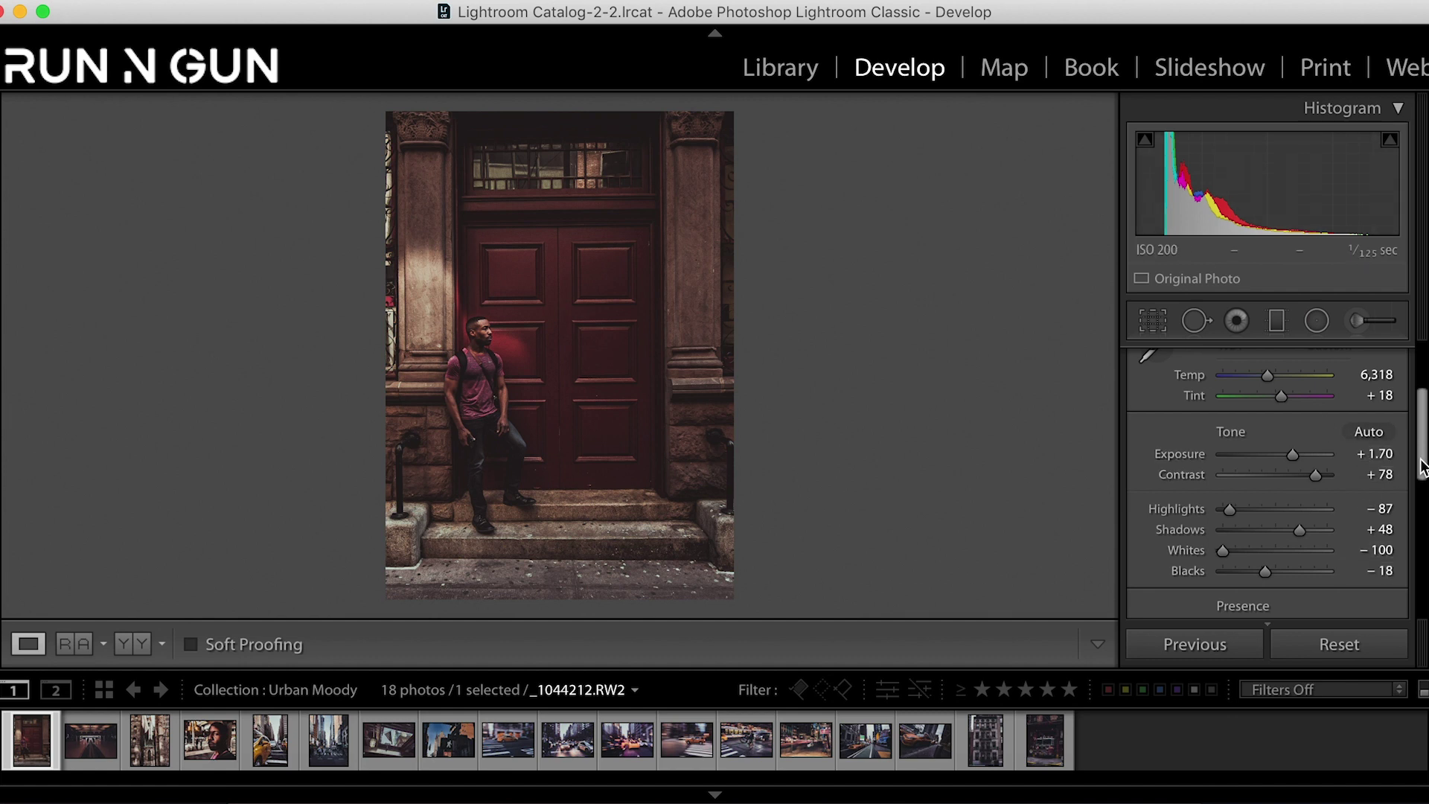
mouse_move(1425, 470)
mouse_down()
mouse_move(1418, 530)
mouse_move(1421, 455)
mouse_up()
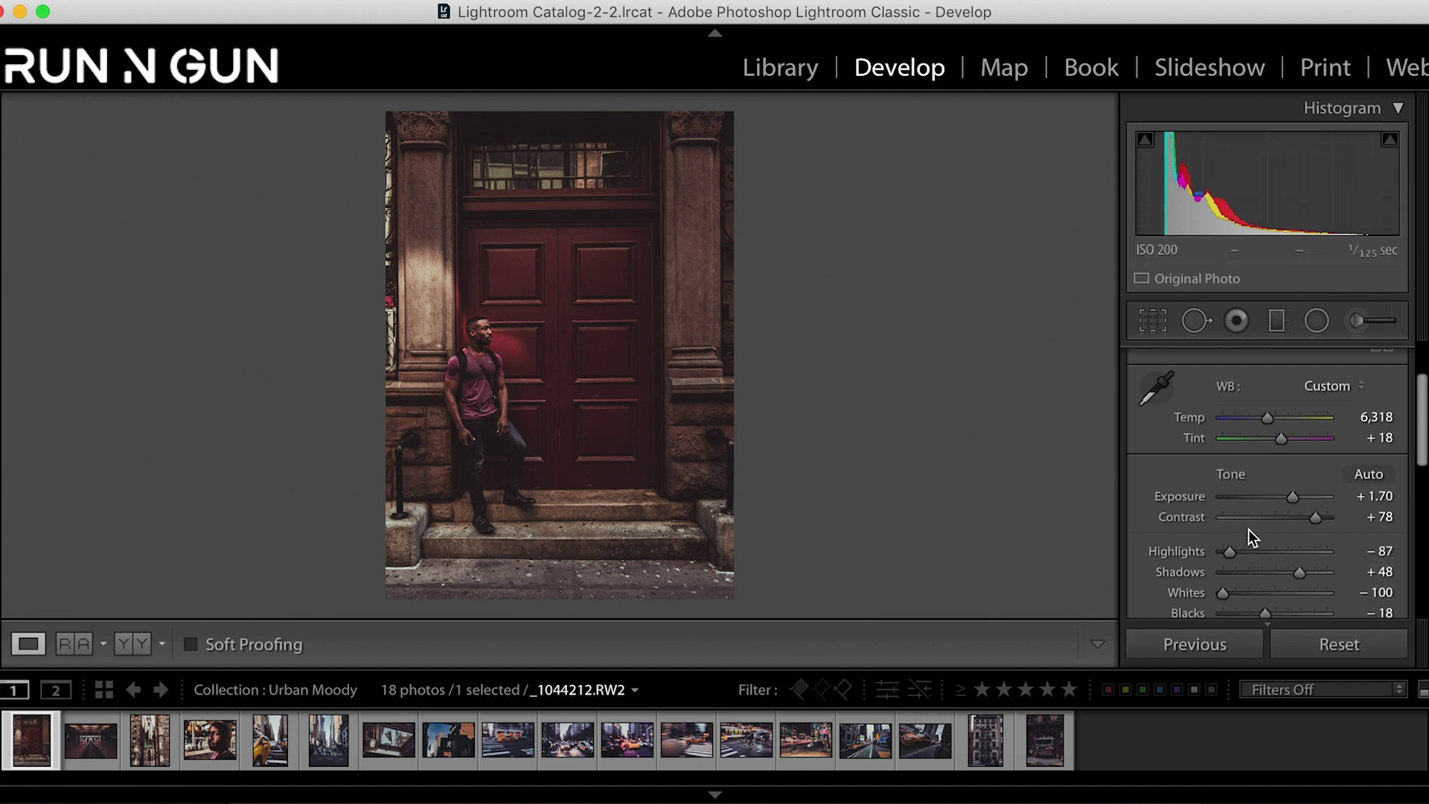
Step: Compare the before and after versions, then fine-tune the exposure
key(backslash)
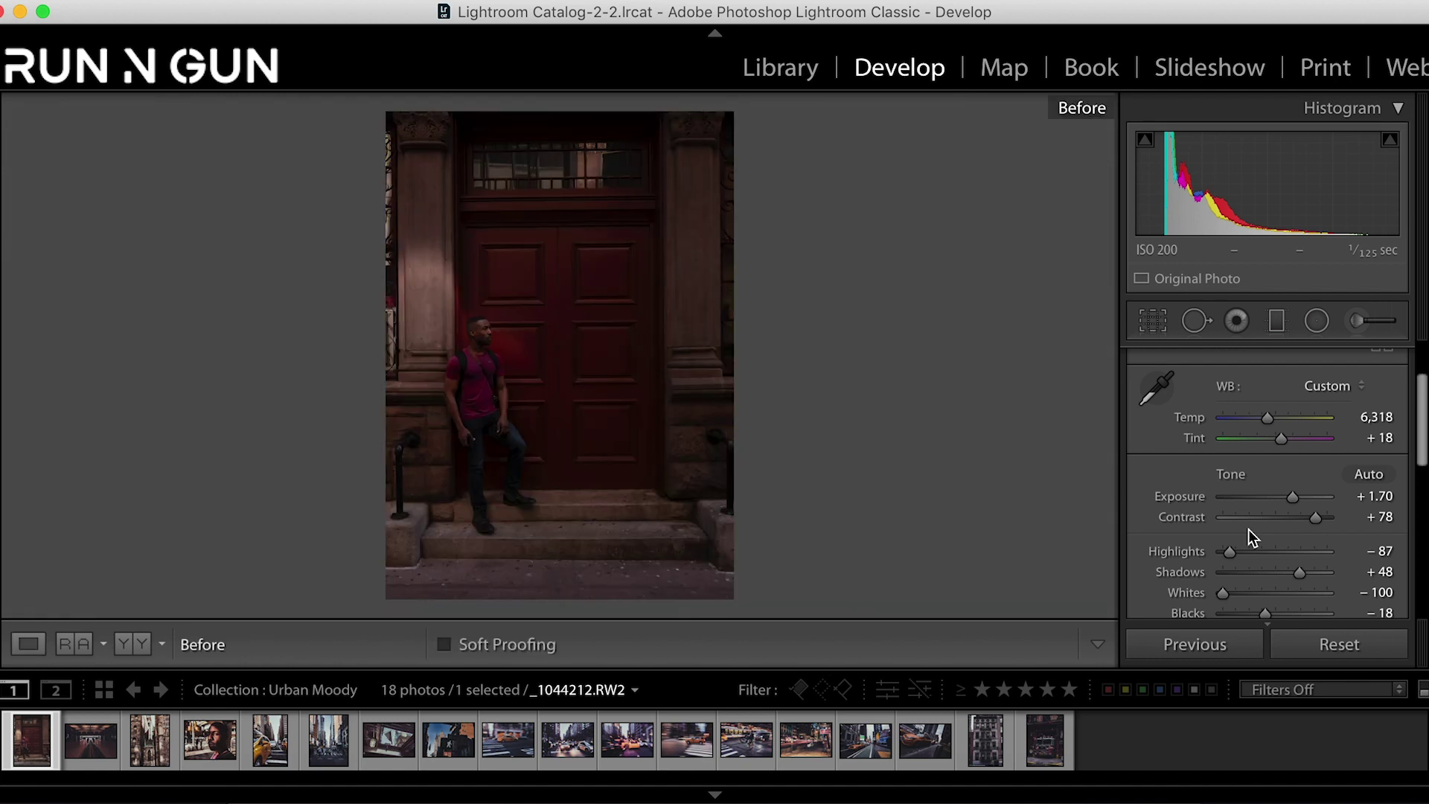
key(backslash)
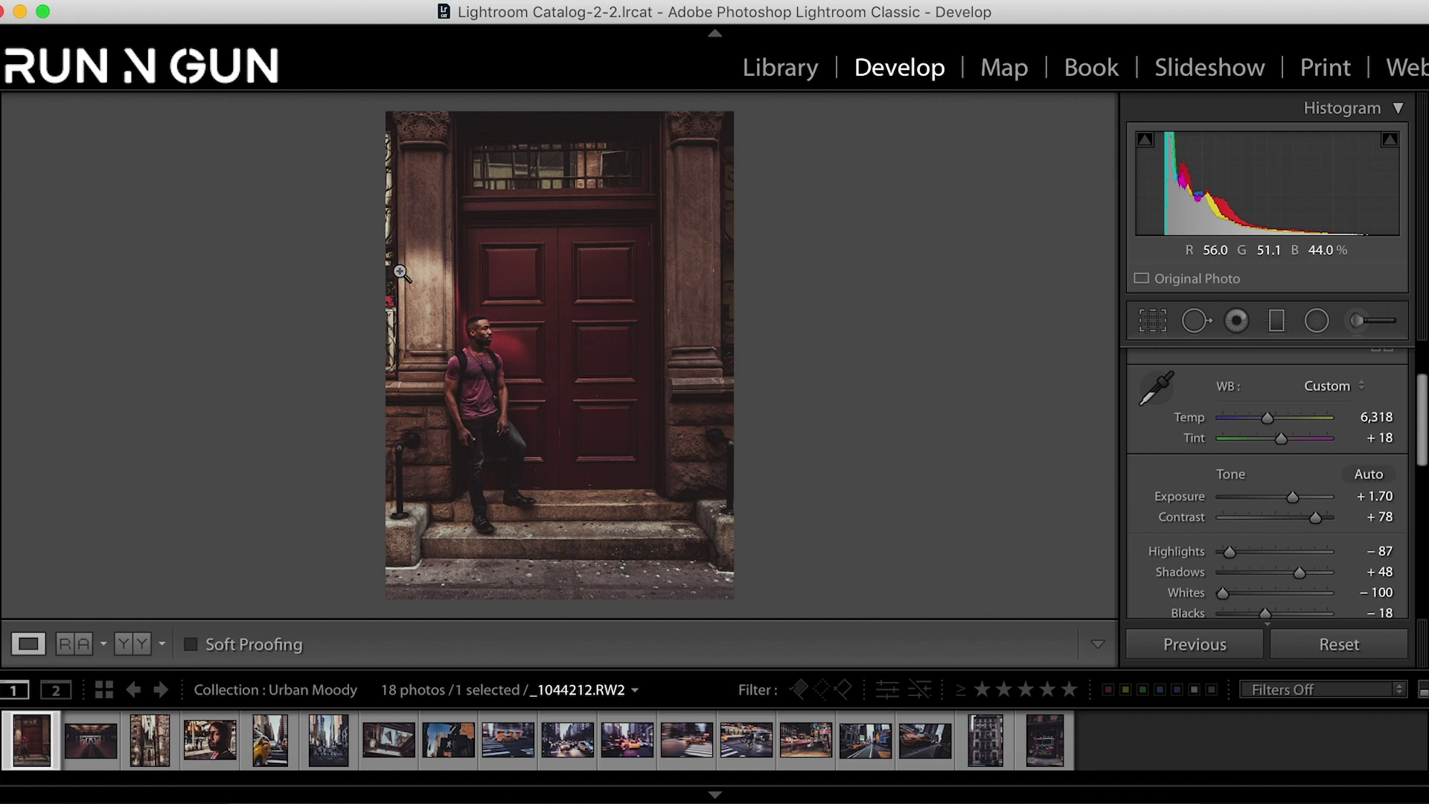
scroll(1426, 469, down, 2)
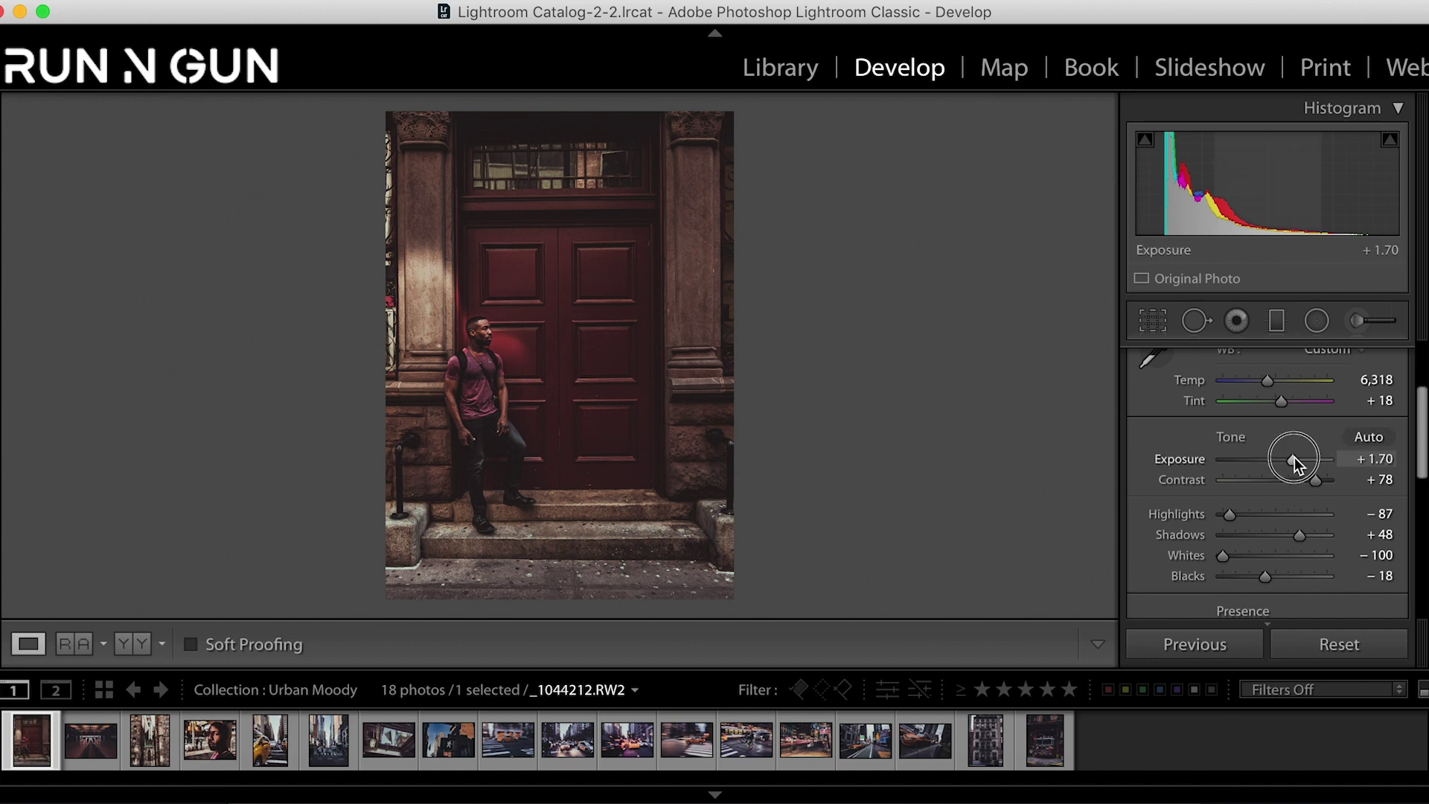
mouse_move(1293, 457)
mouse_down()
mouse_move(1307, 454)
mouse_move(1296, 459)
mouse_up()
Step: Set Highlights to -100, Clarity to +53 and Saturation to -32
drag(1231, 515, 1213, 513)
drag(1417, 466, 1417, 508)
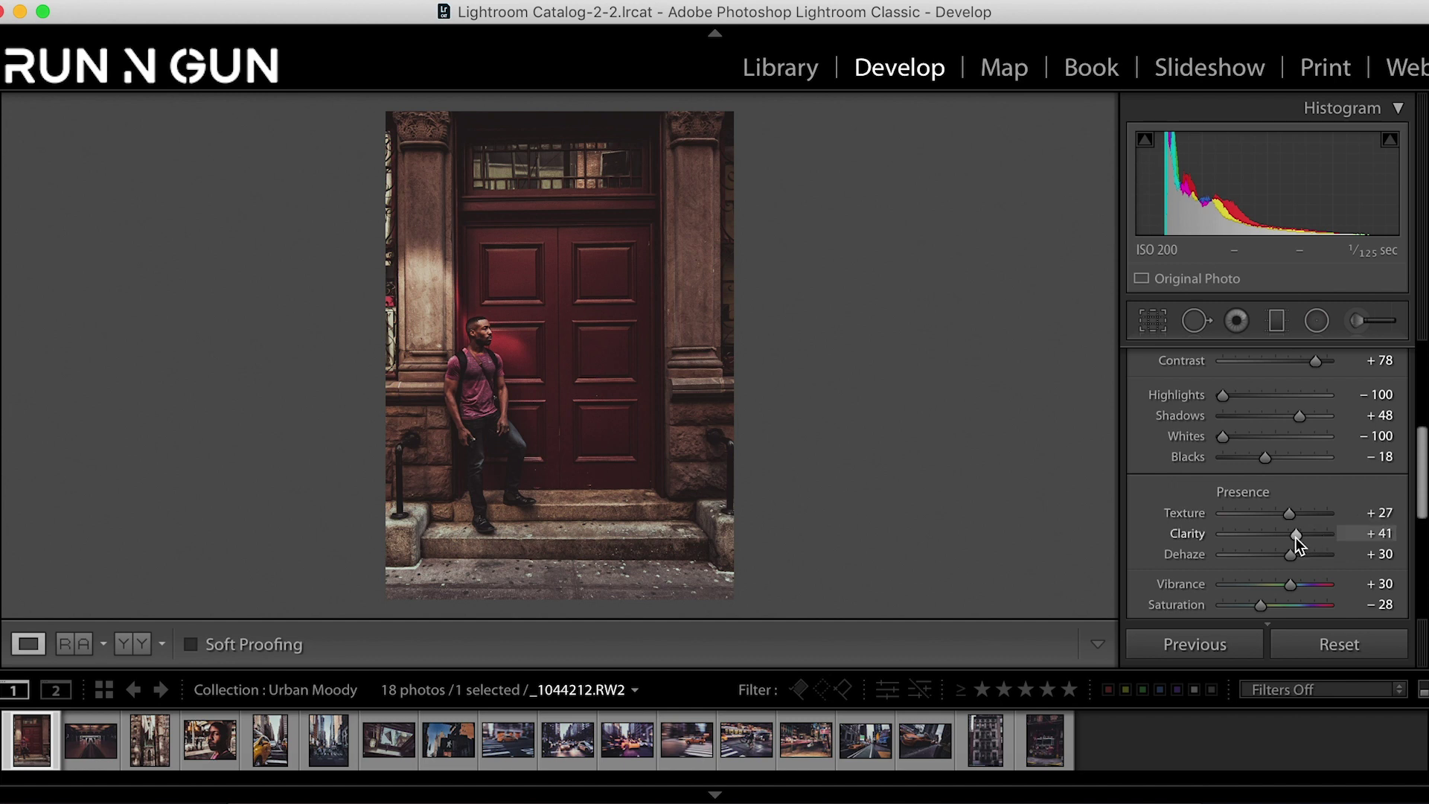
drag(1295, 537, 1302, 538)
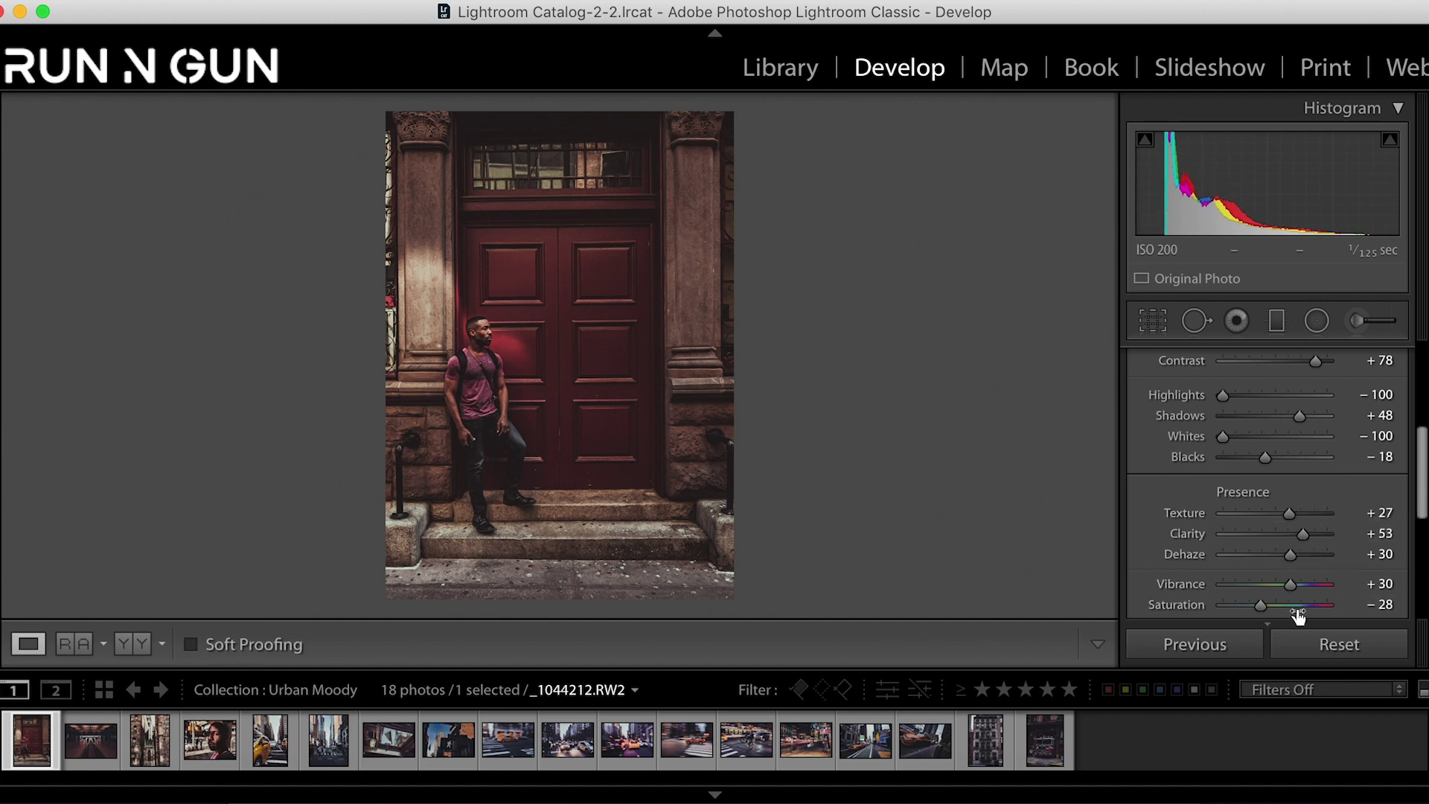
drag(1263, 606, 1258, 604)
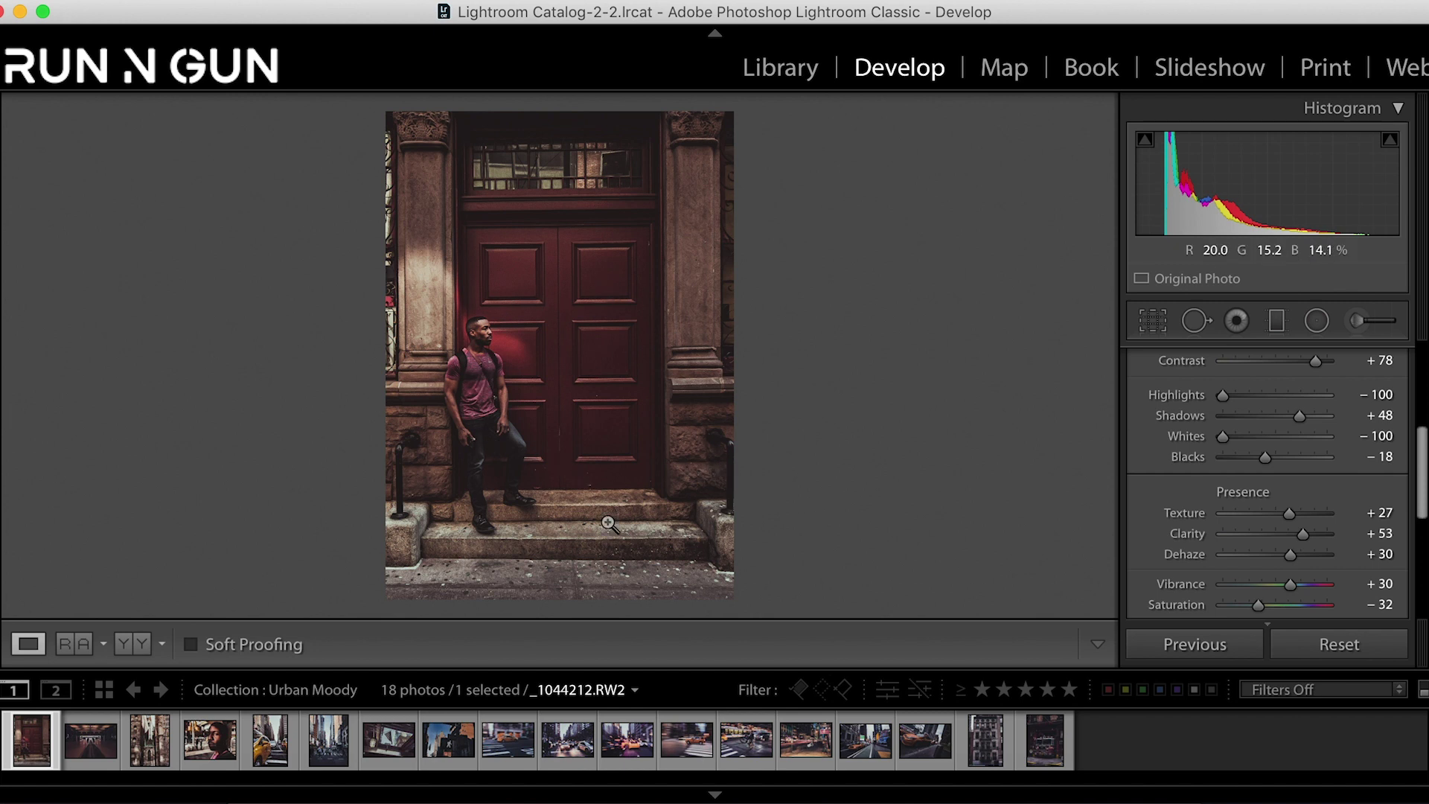
Step: Adjust the bike wheelie photo's split-tone shadow hue, then browse the filmstrip to the taxi photo
click(745, 745)
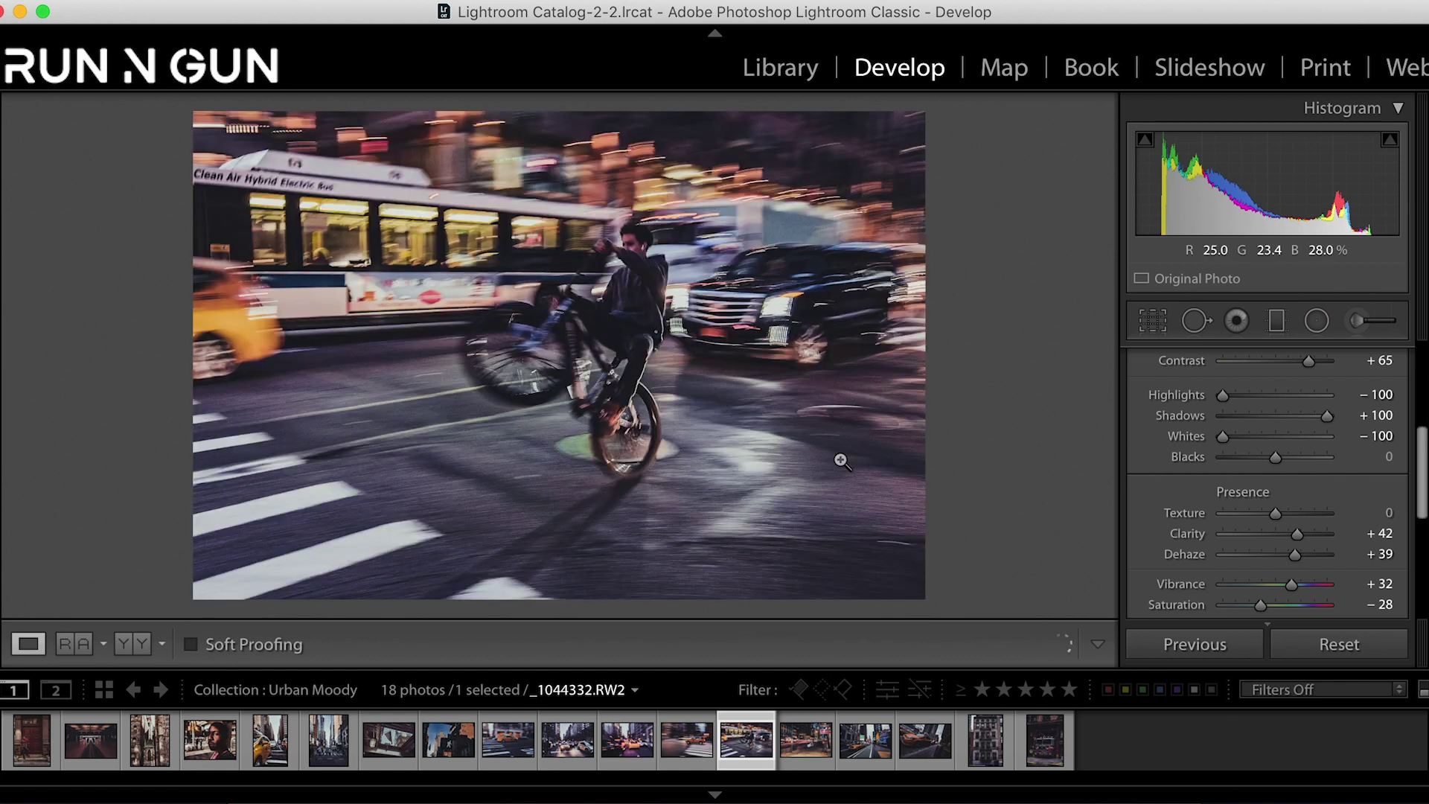
scroll(1403, 384, down, 5)
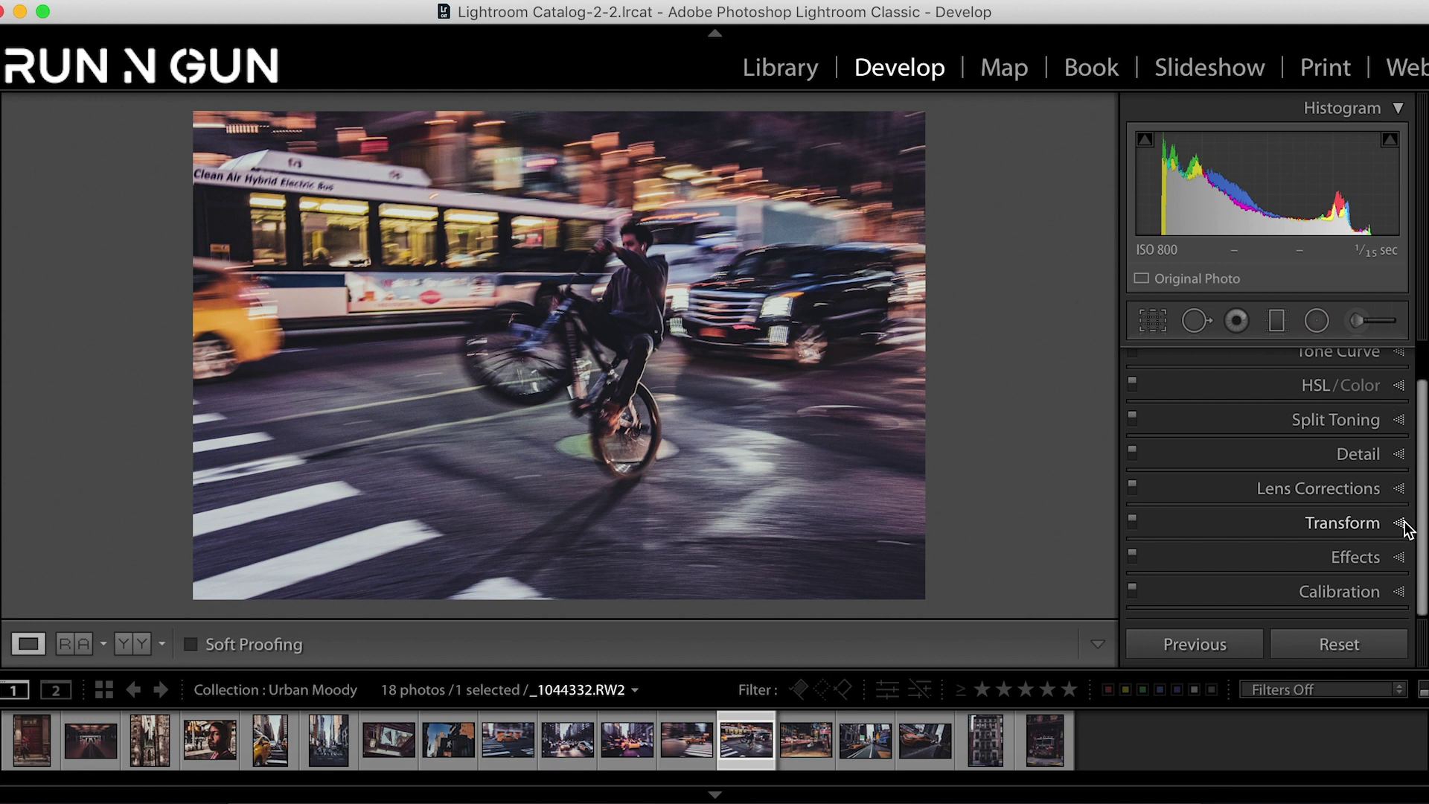
click(1403, 431)
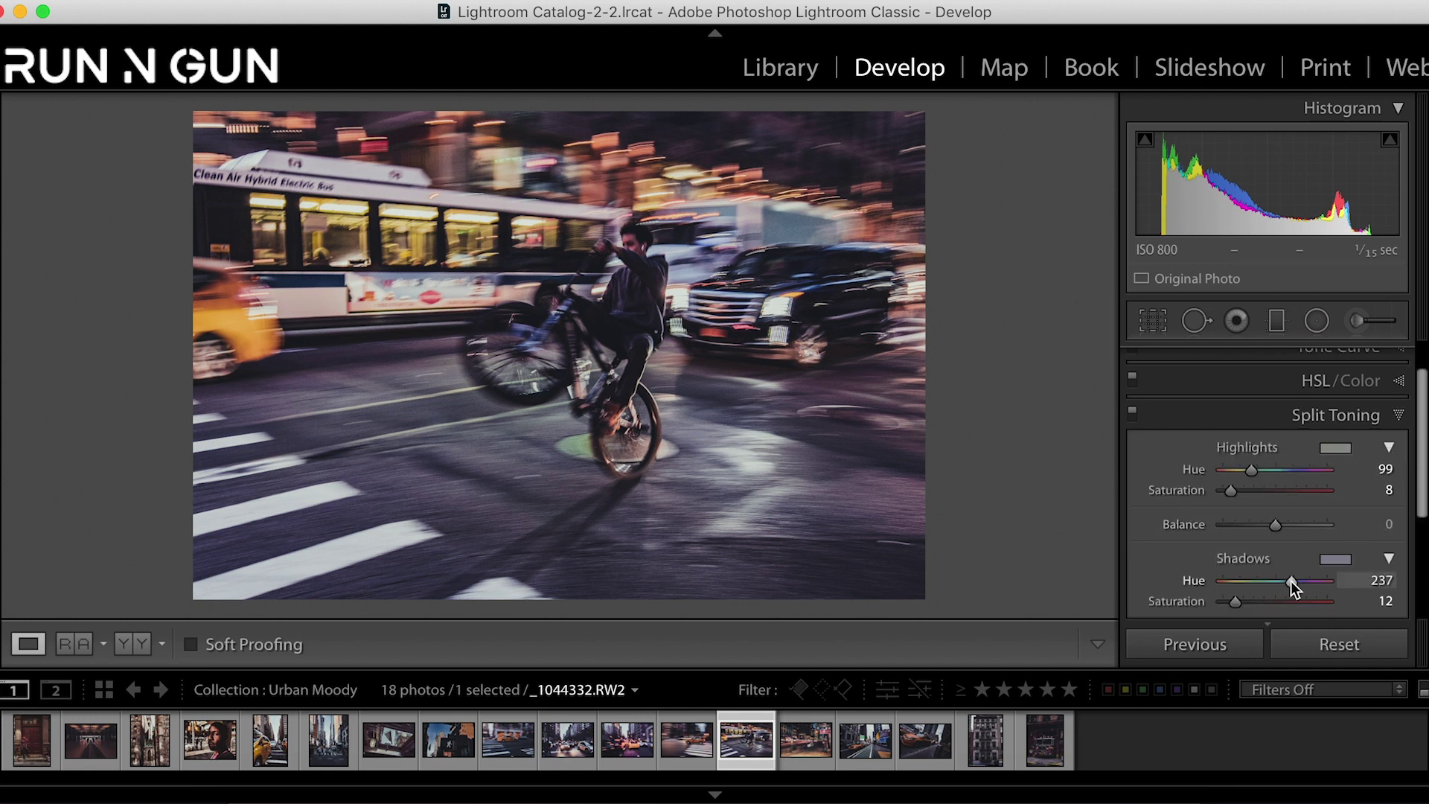
drag(1331, 579, 1293, 579)
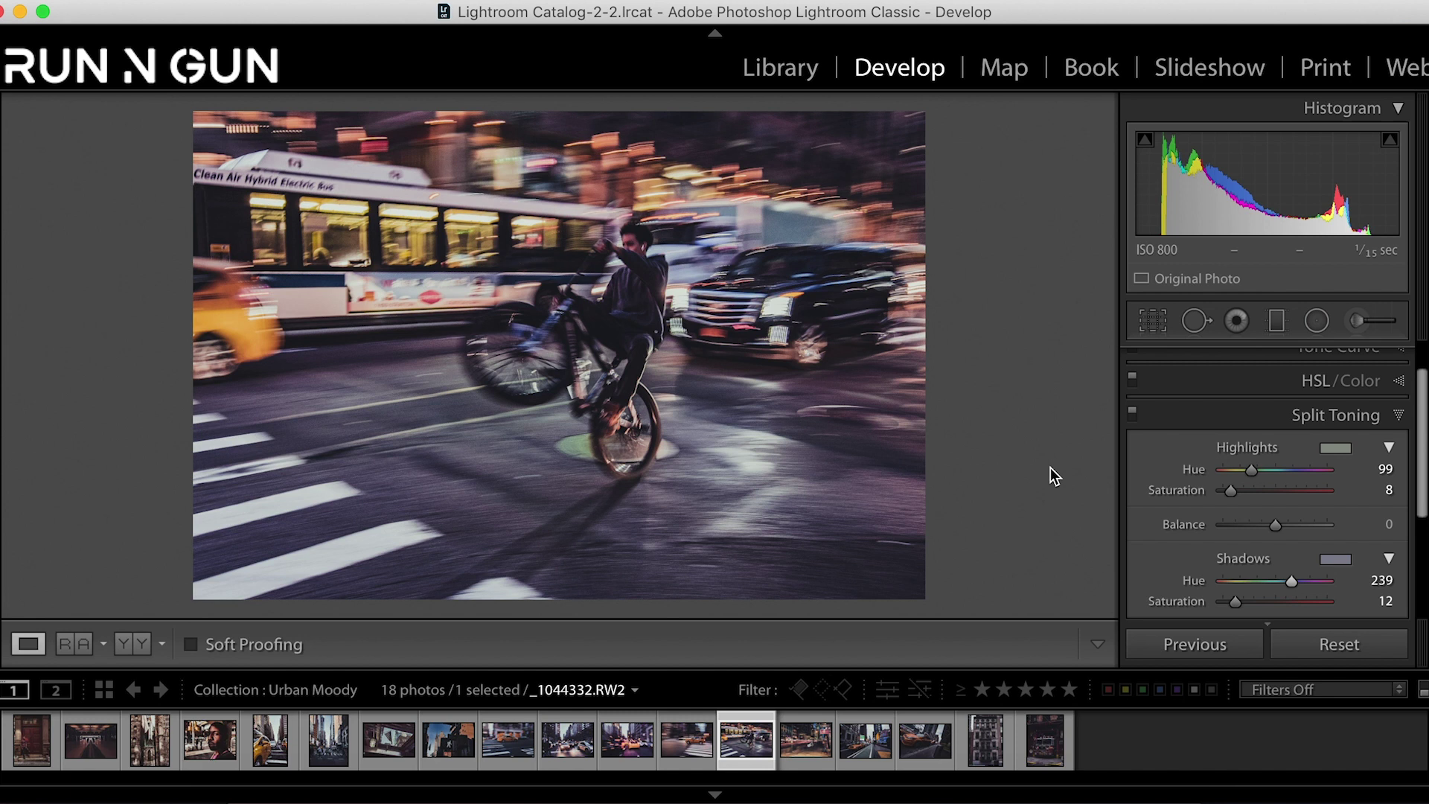
click(623, 748)
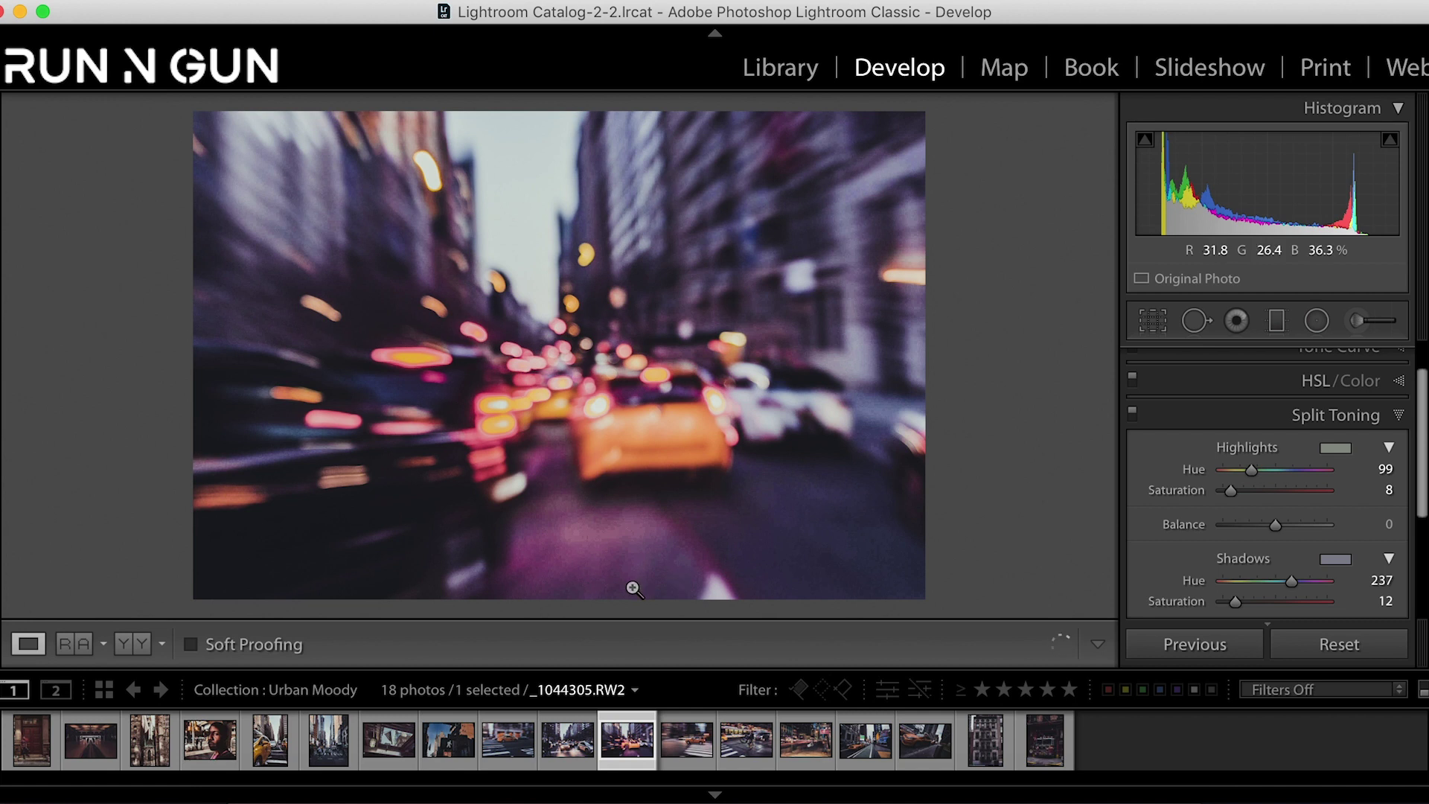
click(927, 741)
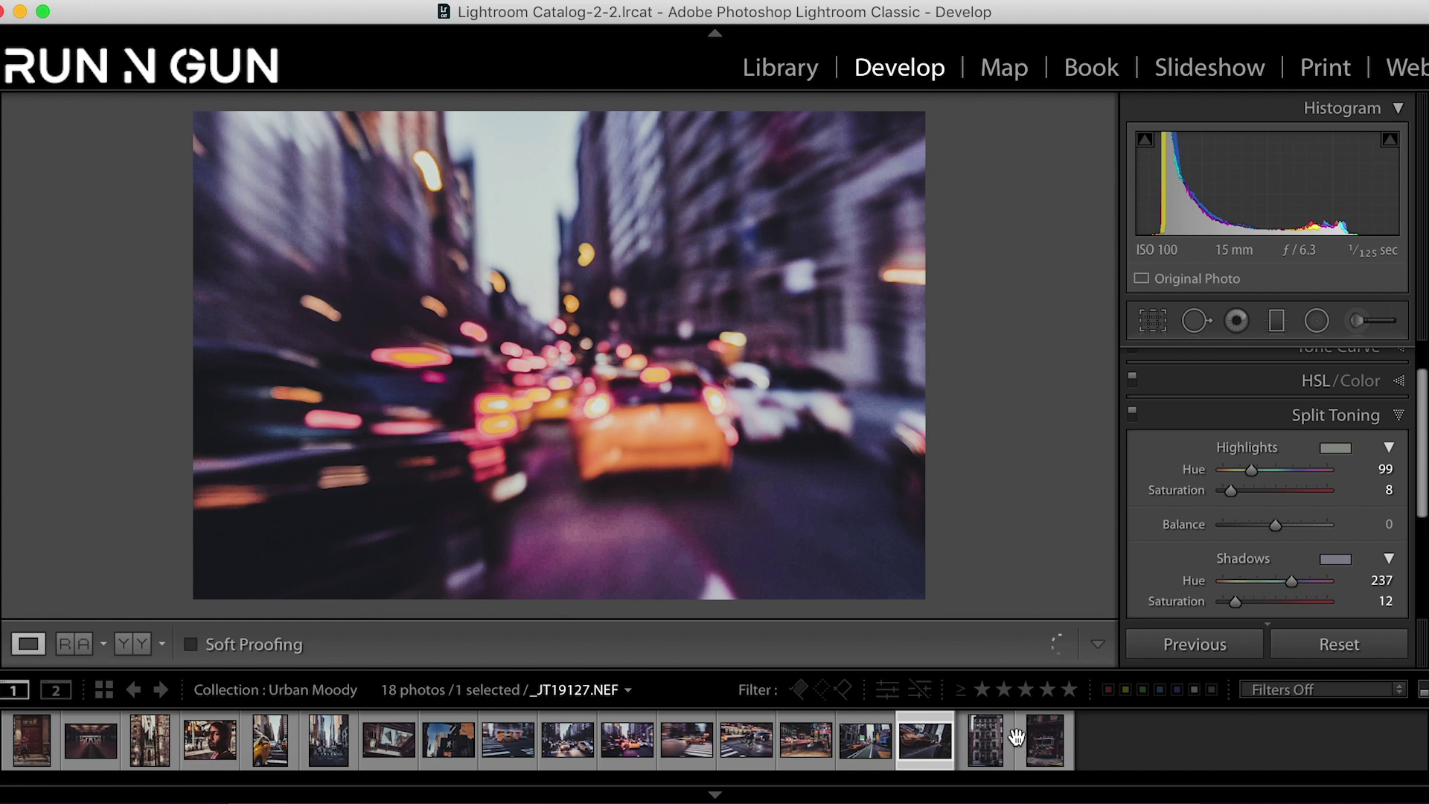